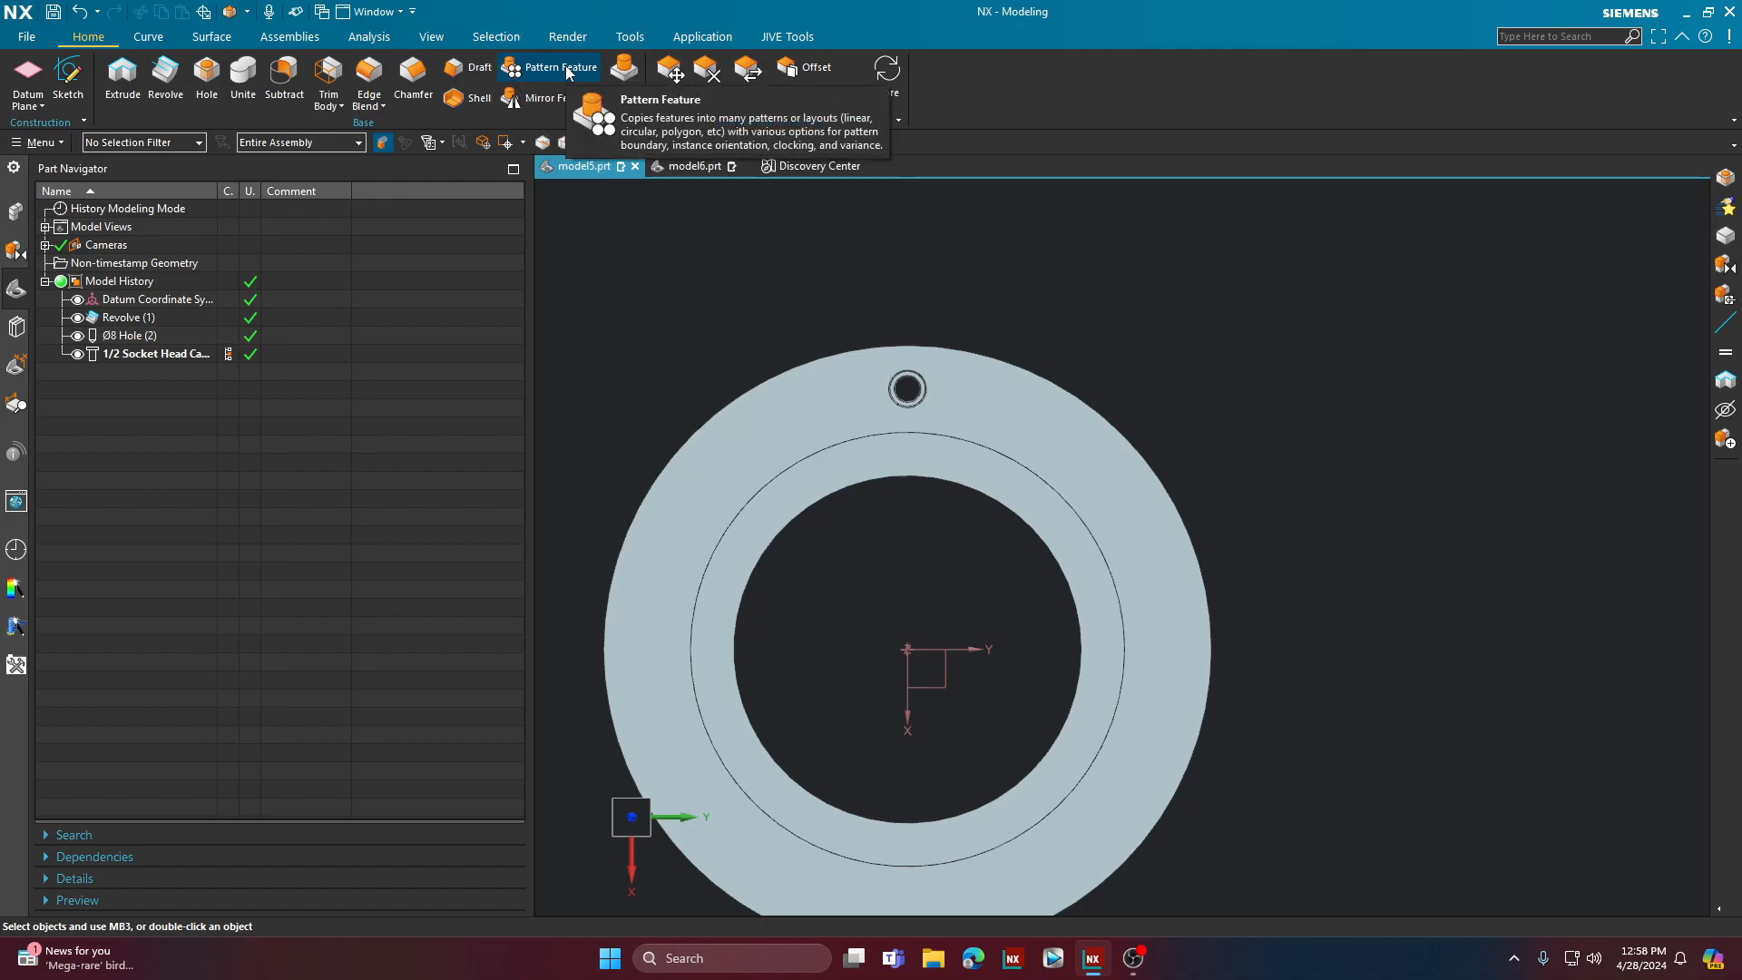
click(628, 100)
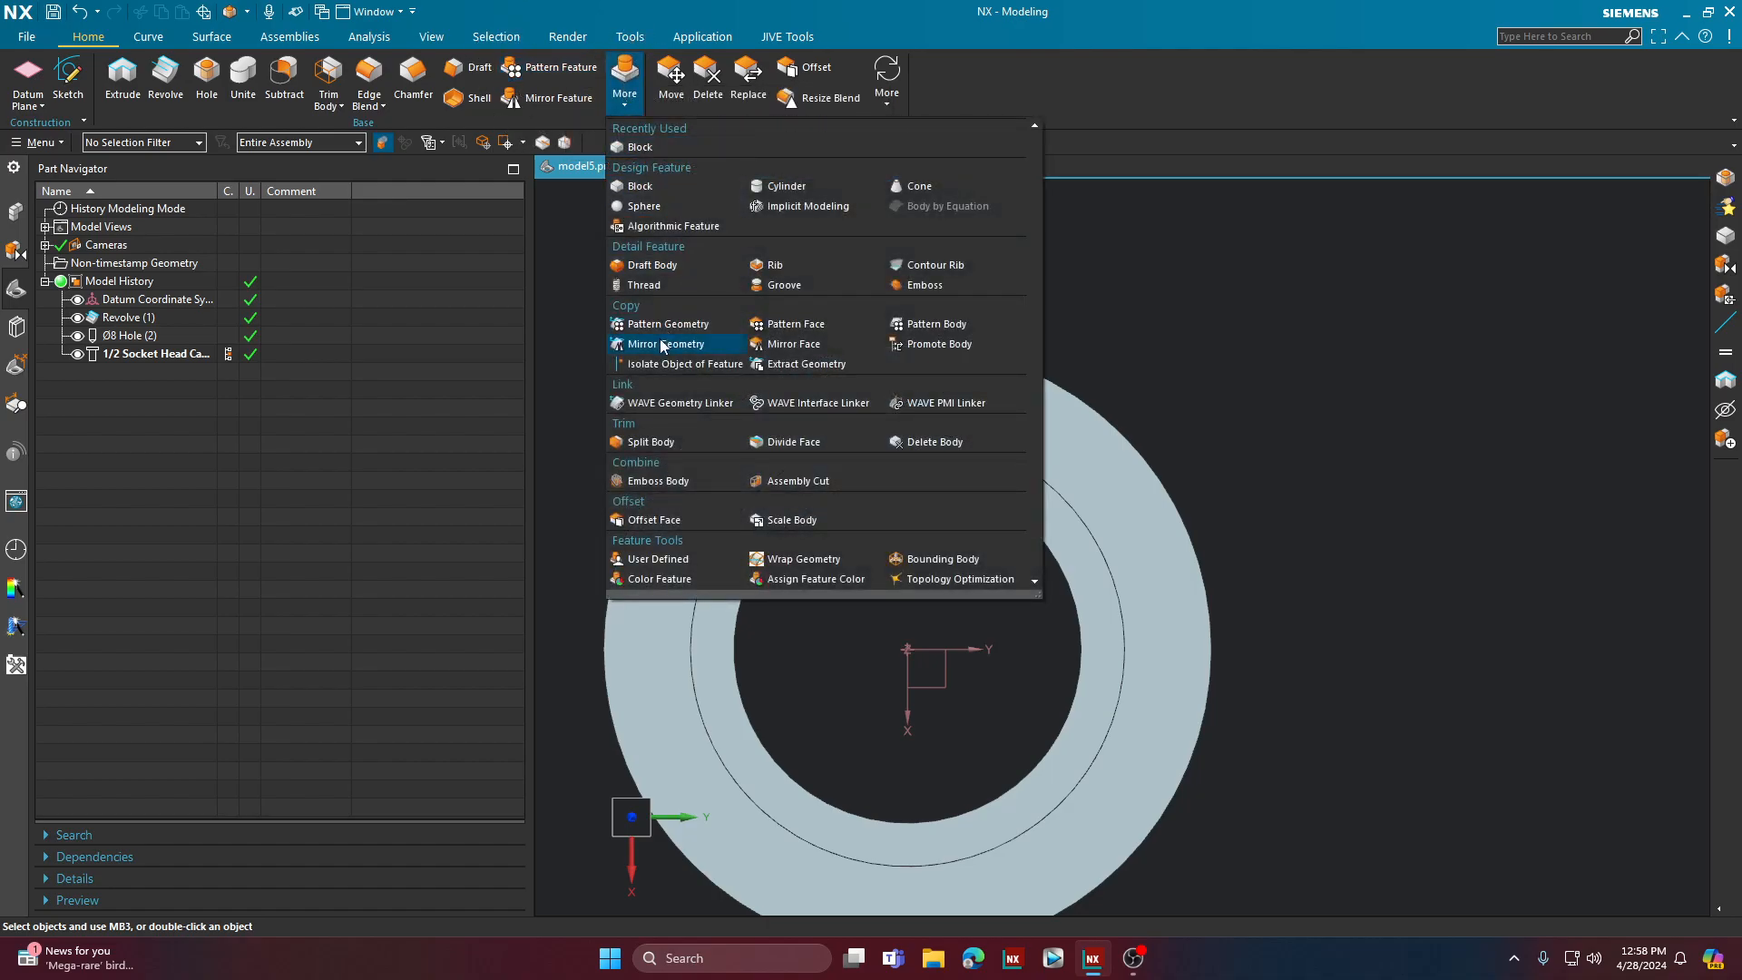
click(433, 626)
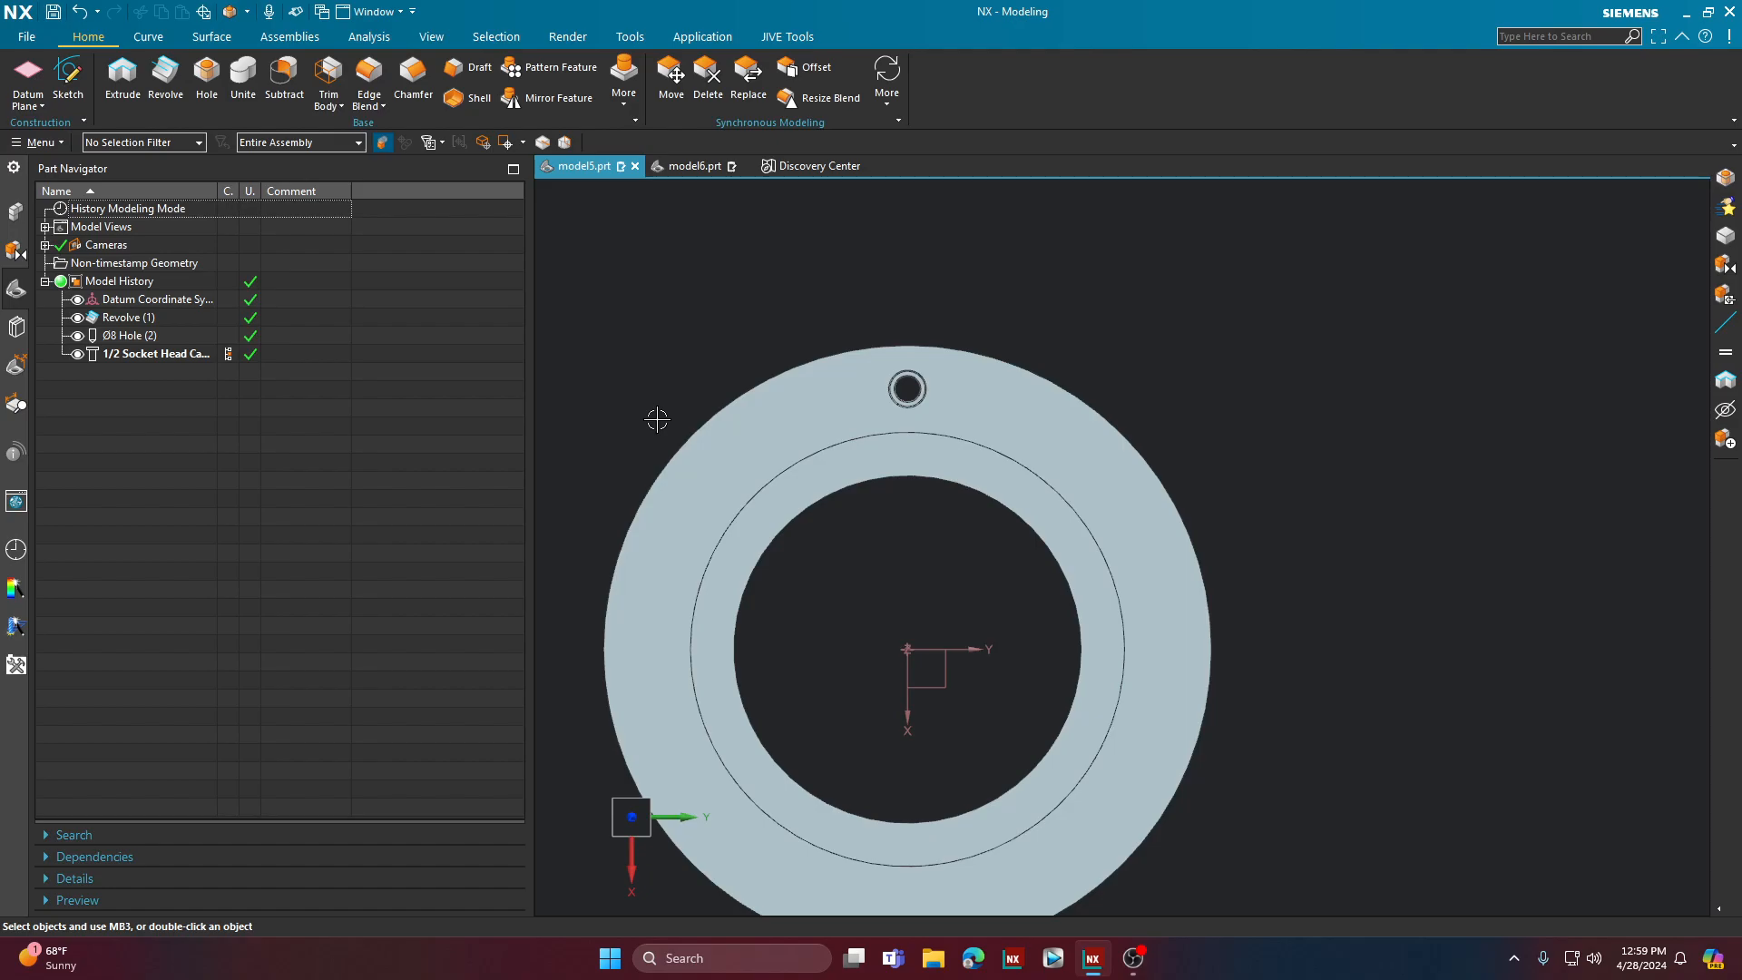
scroll(657, 419, down, 1)
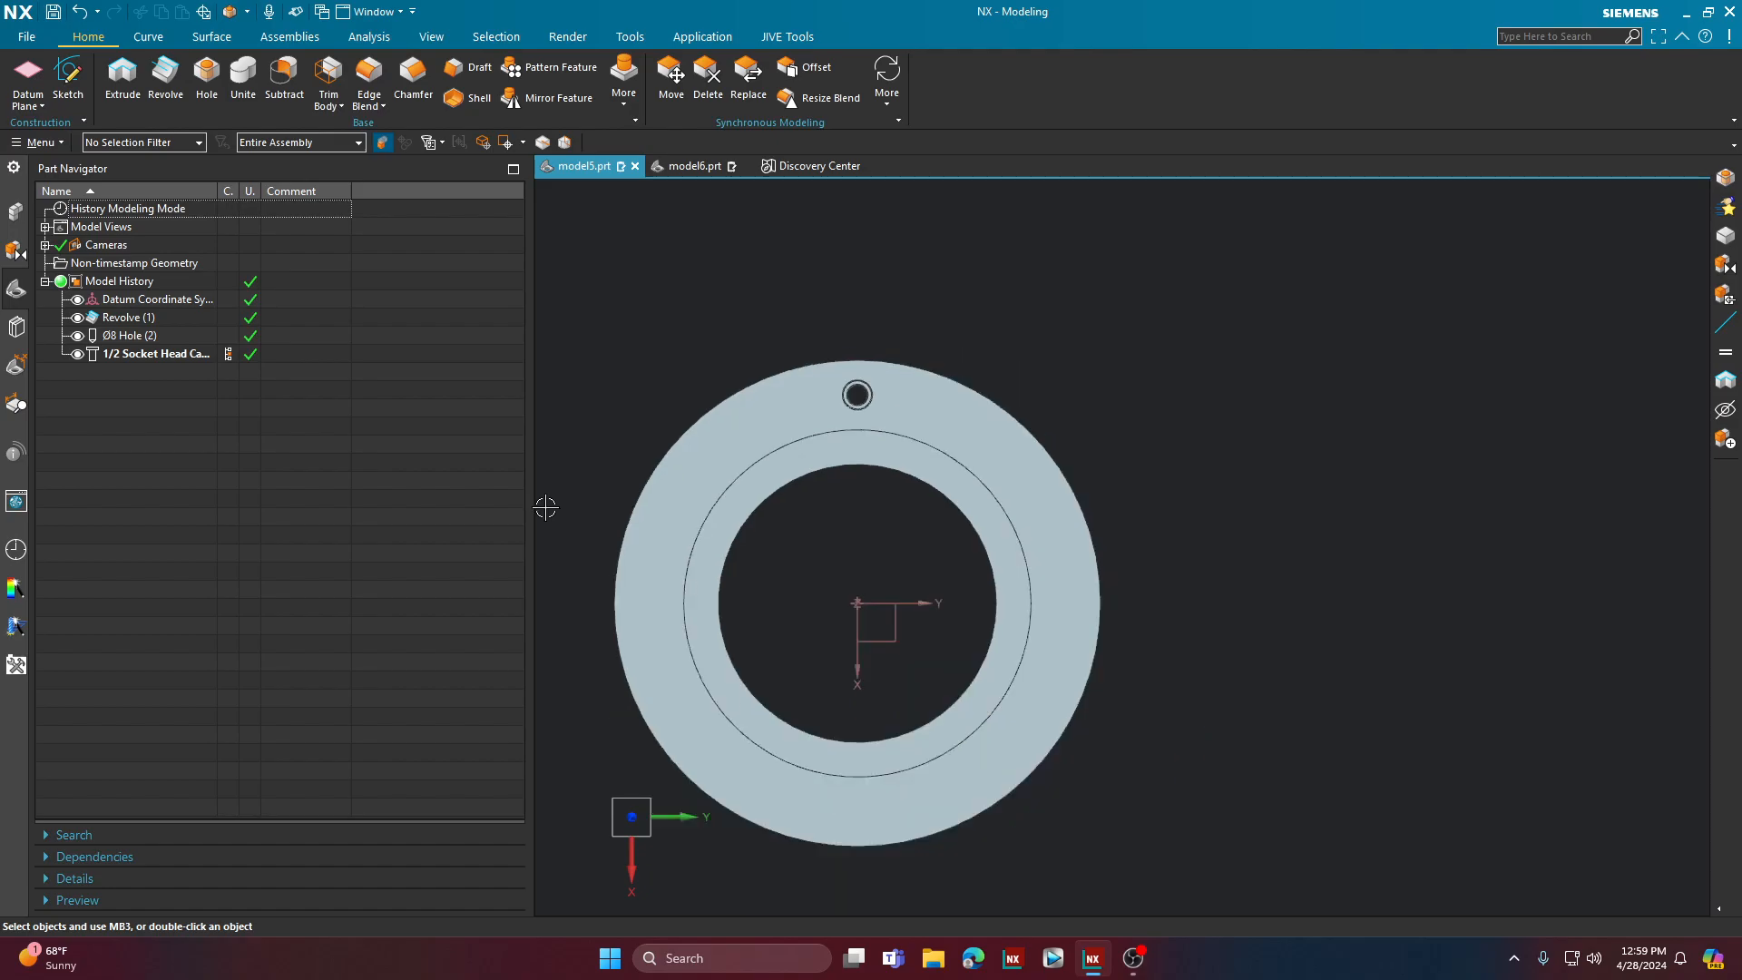
scroll(566, 566, up, 1)
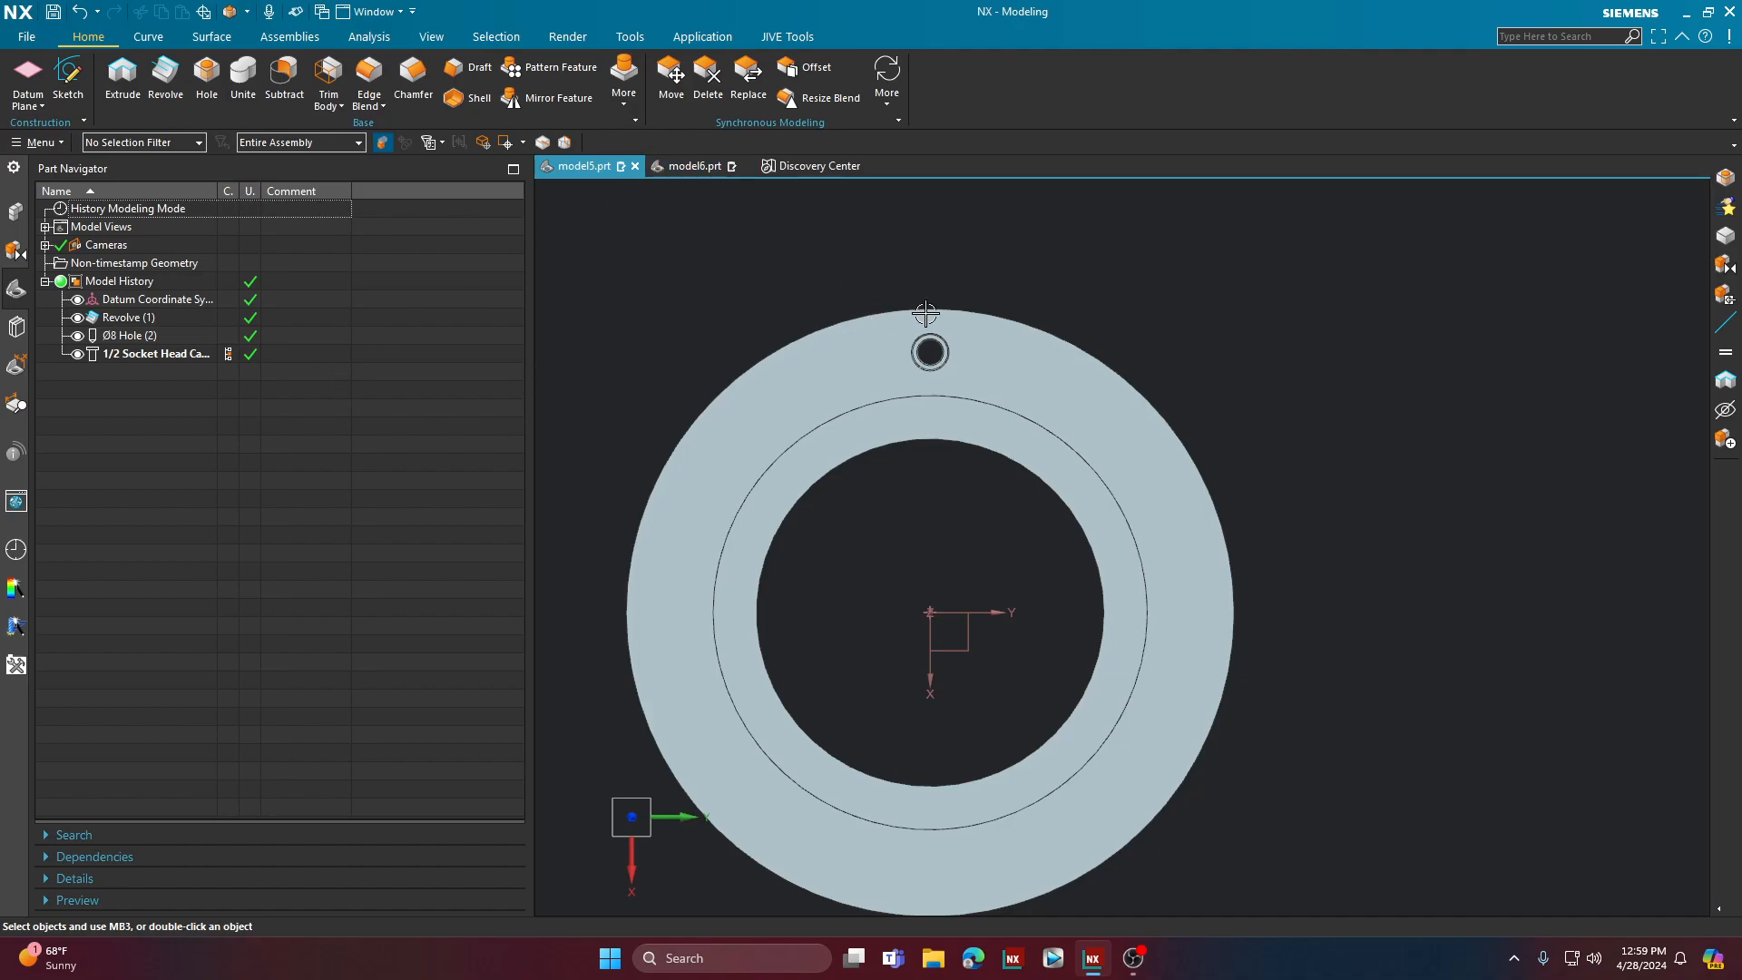
middle_drag(620, 419, 661, 406)
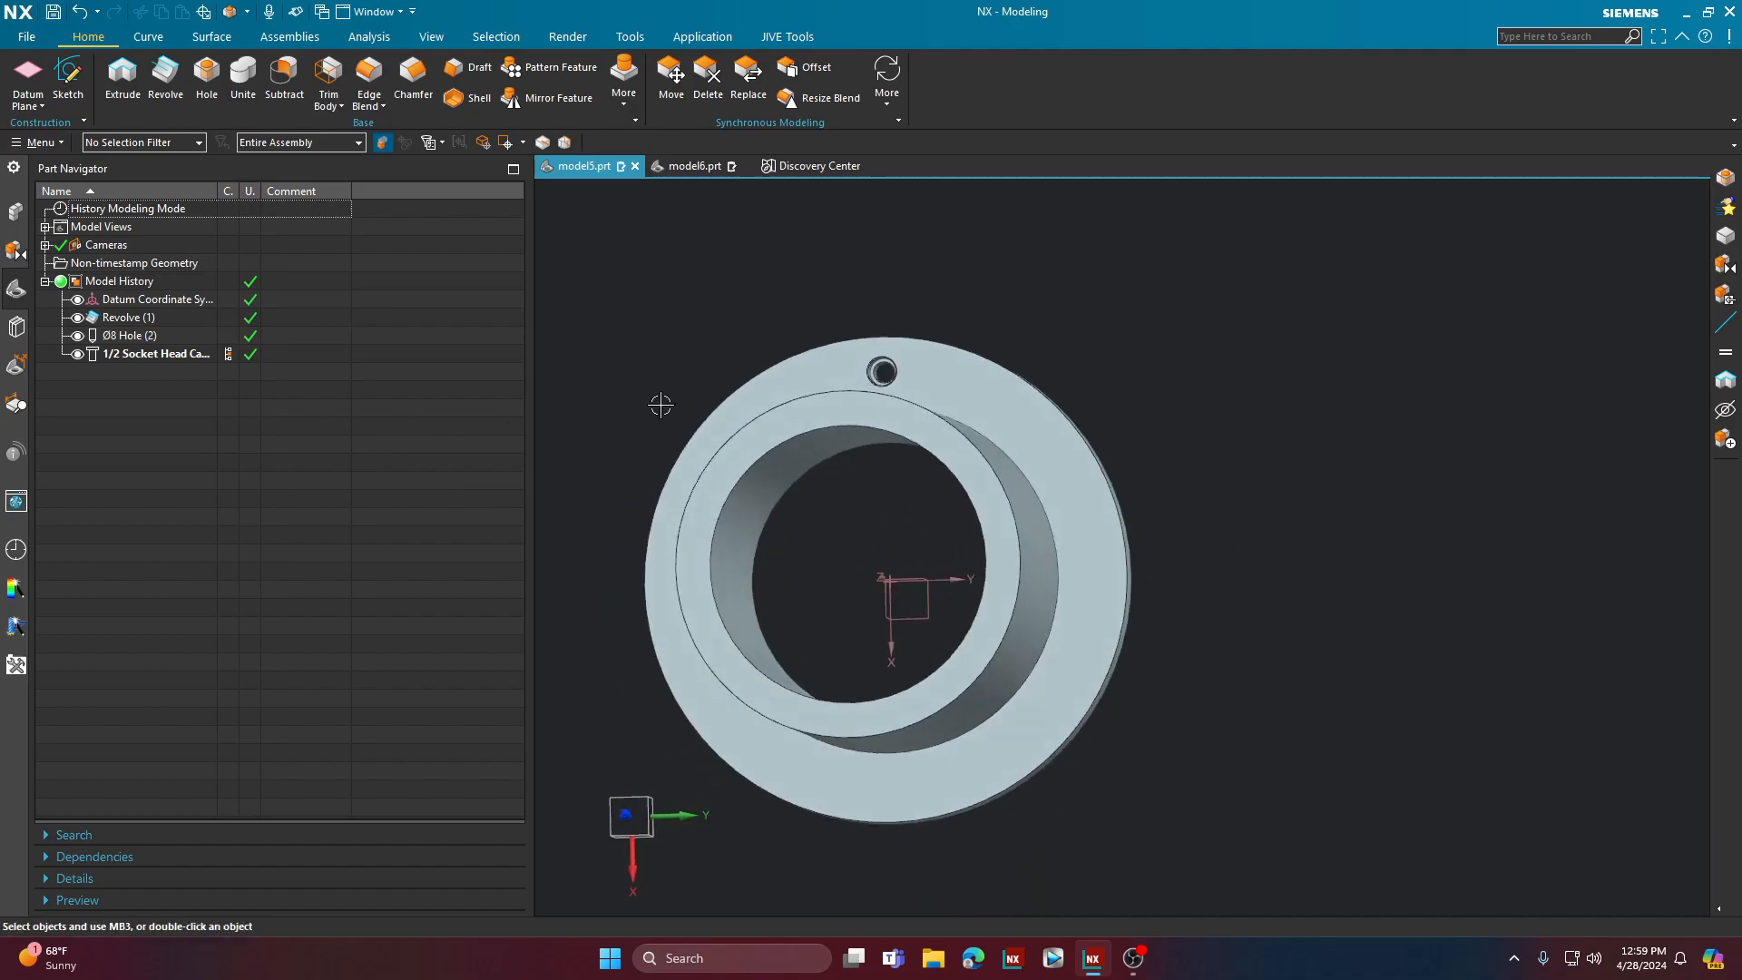
click(150, 351)
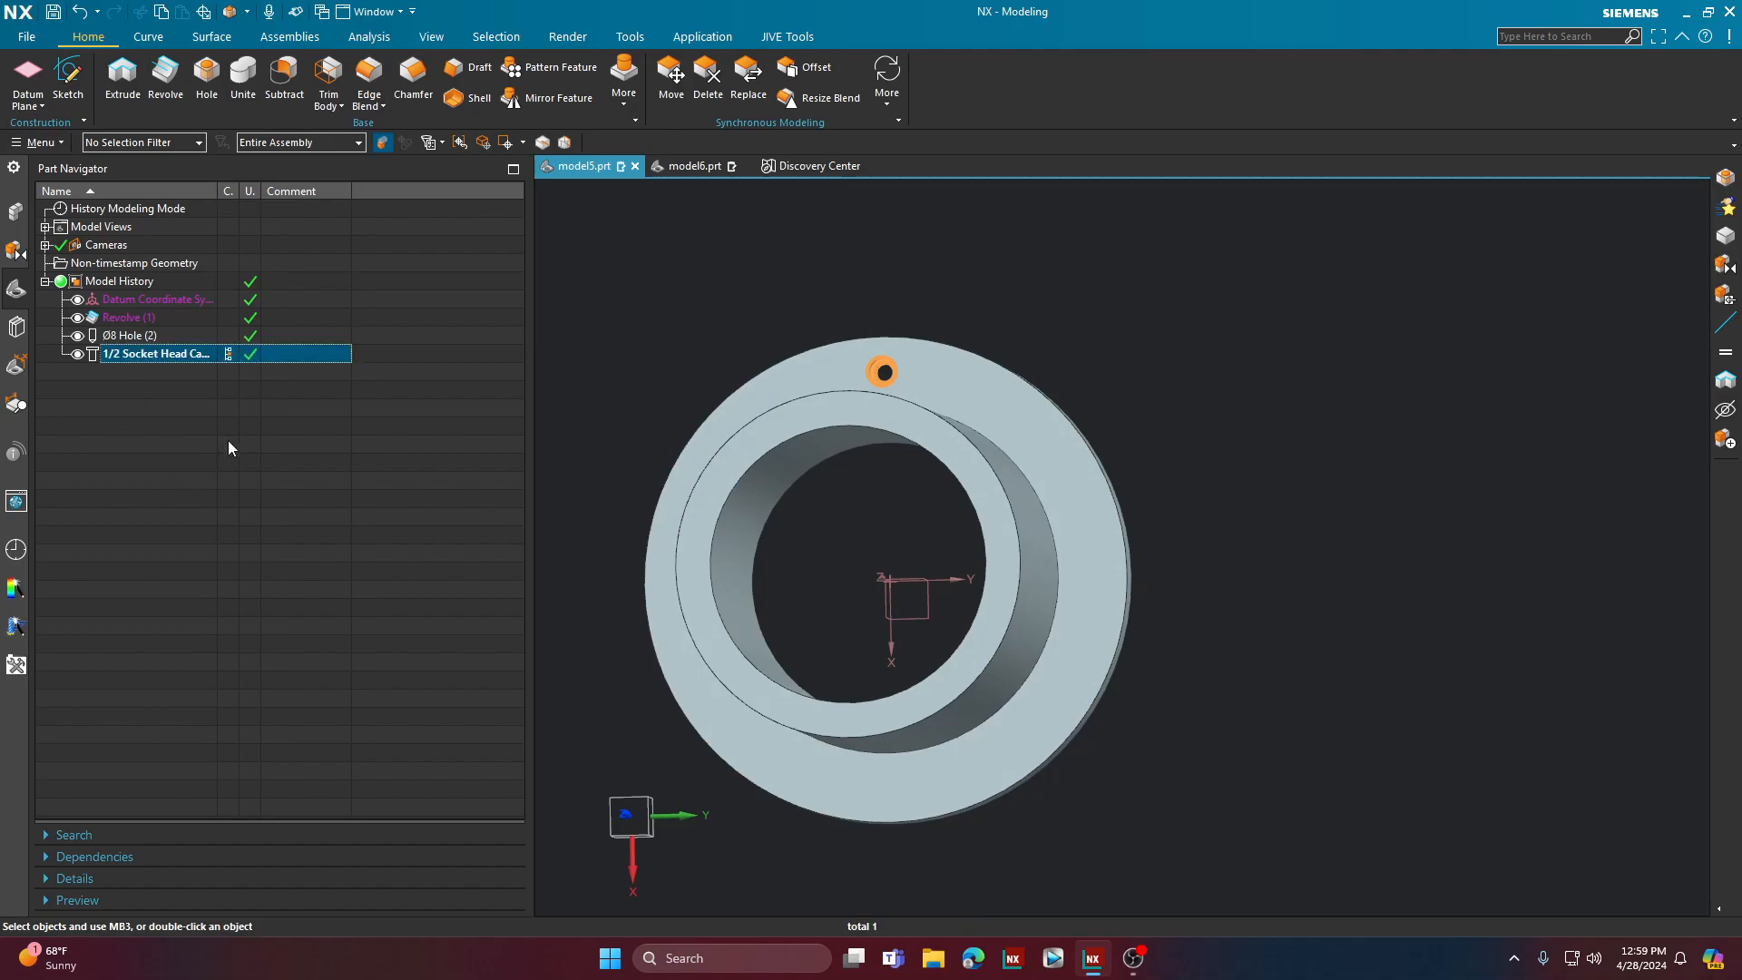
key(F8)
click(172, 487)
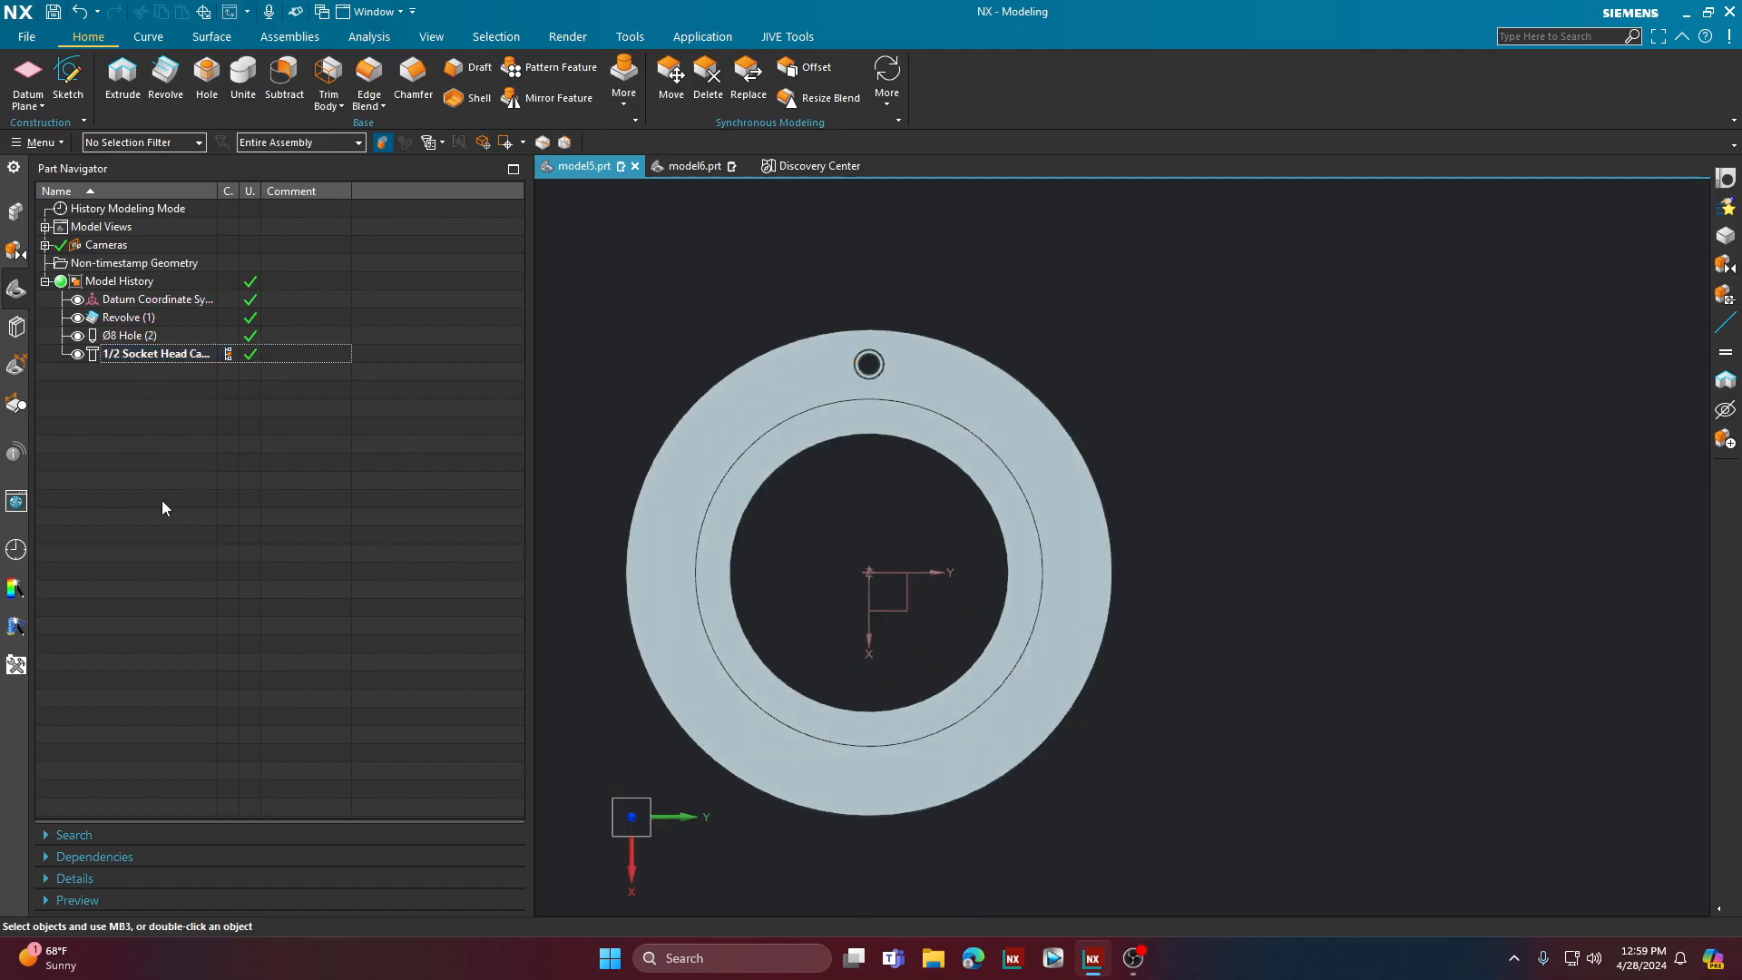
Step: Start a Pattern Feature of the 1/2 Socket Head Cap Screw clearance hole with a Circular layout
click(144, 356)
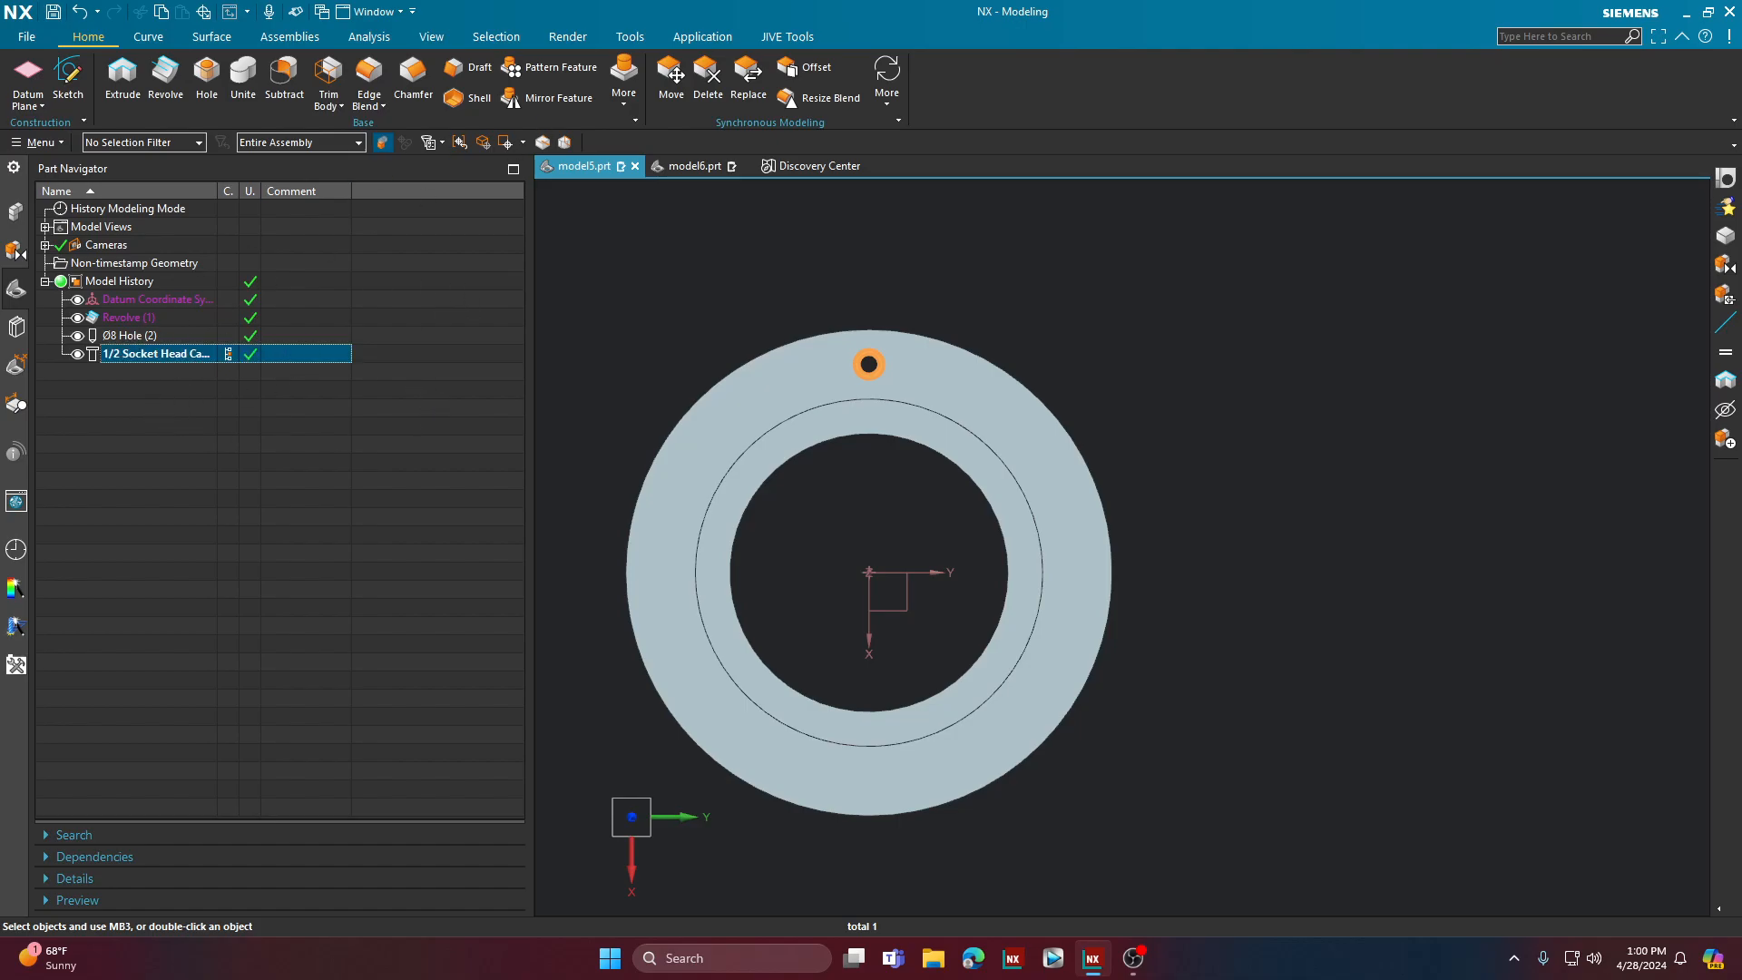
click(557, 71)
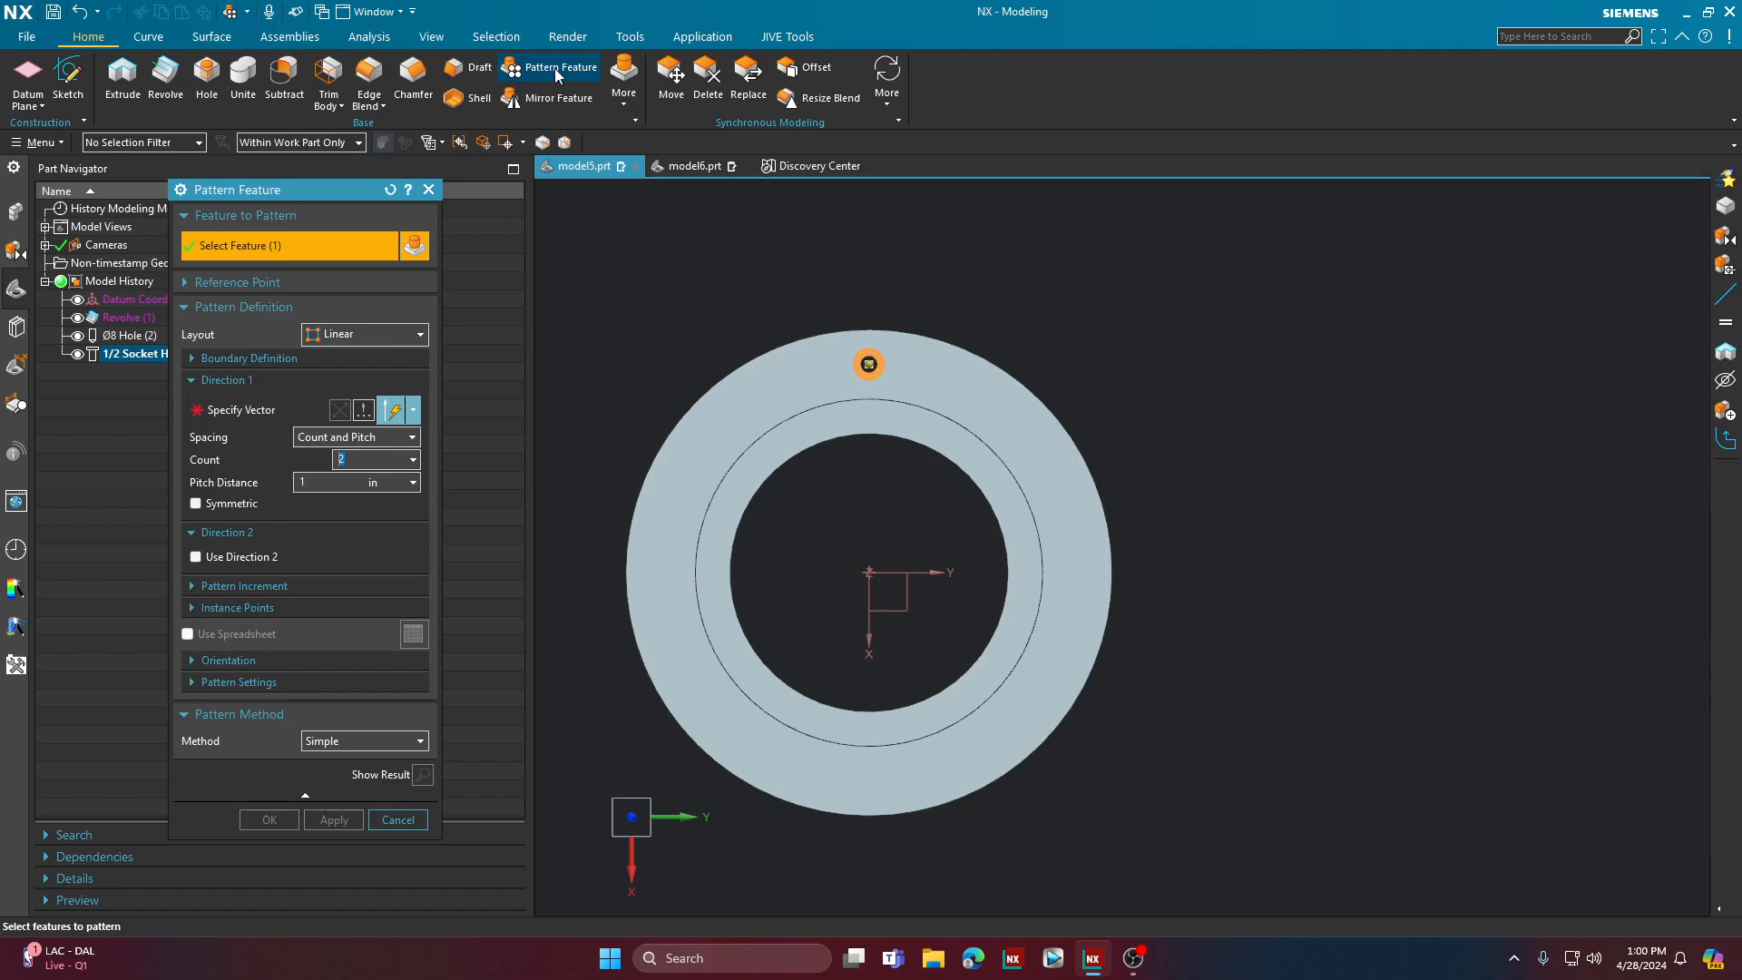
drag(269, 188, 367, 86)
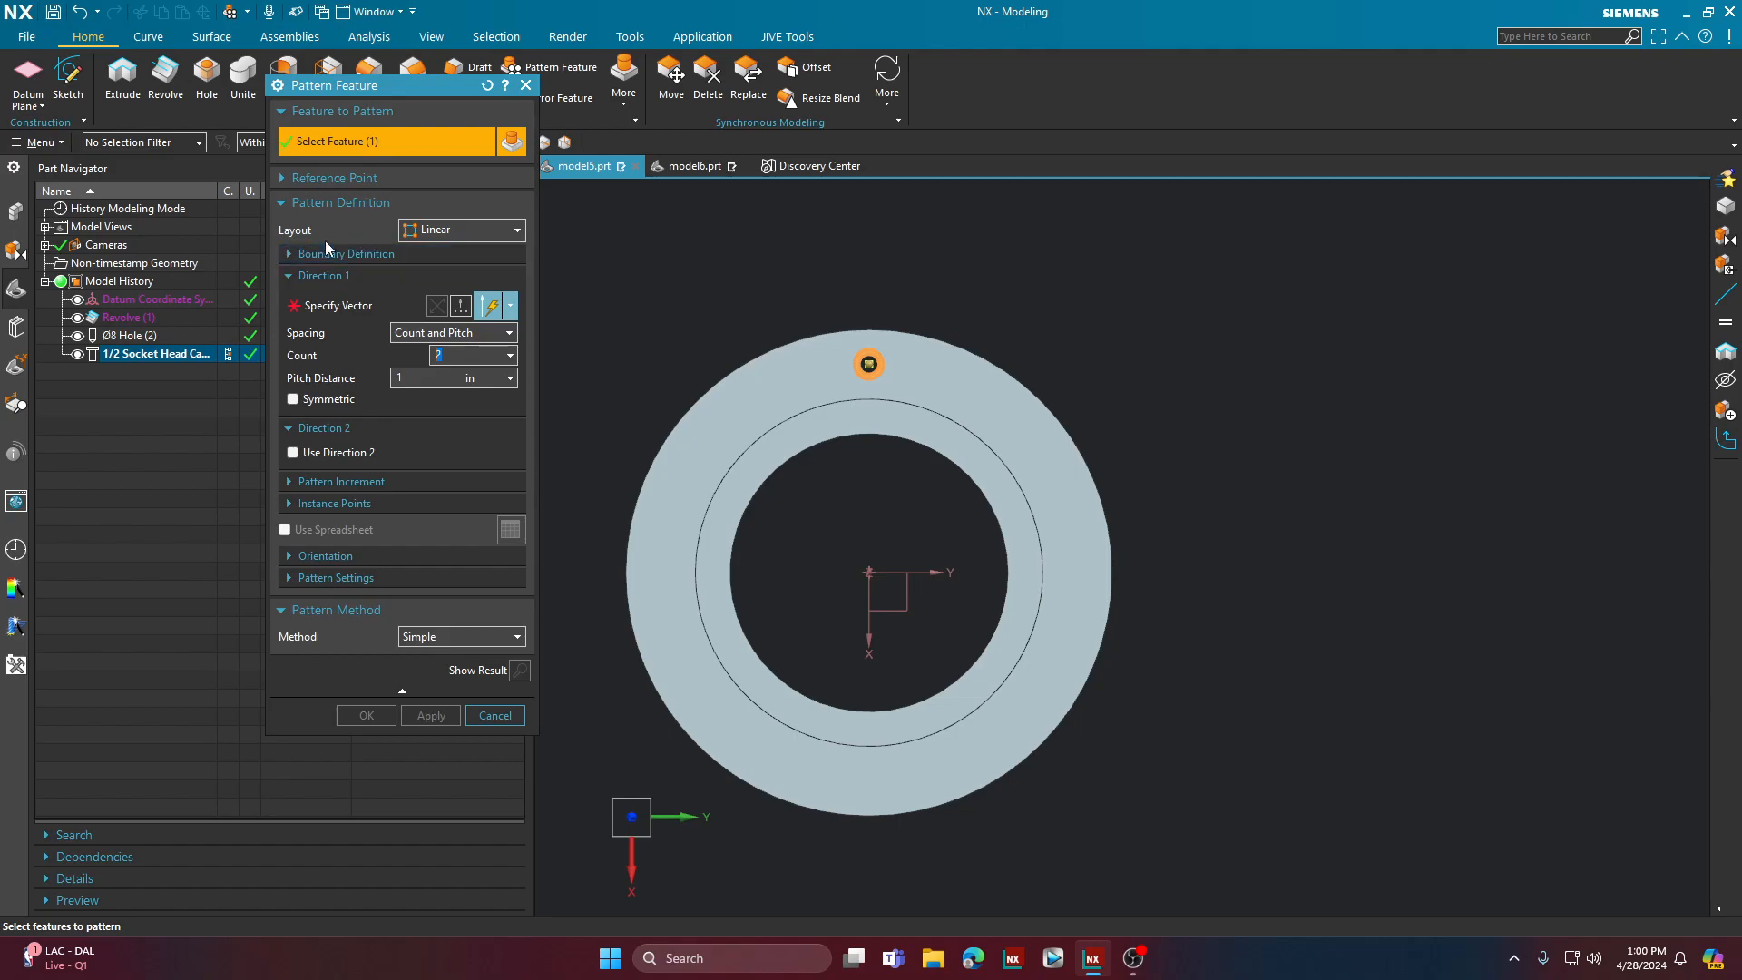
click(466, 235)
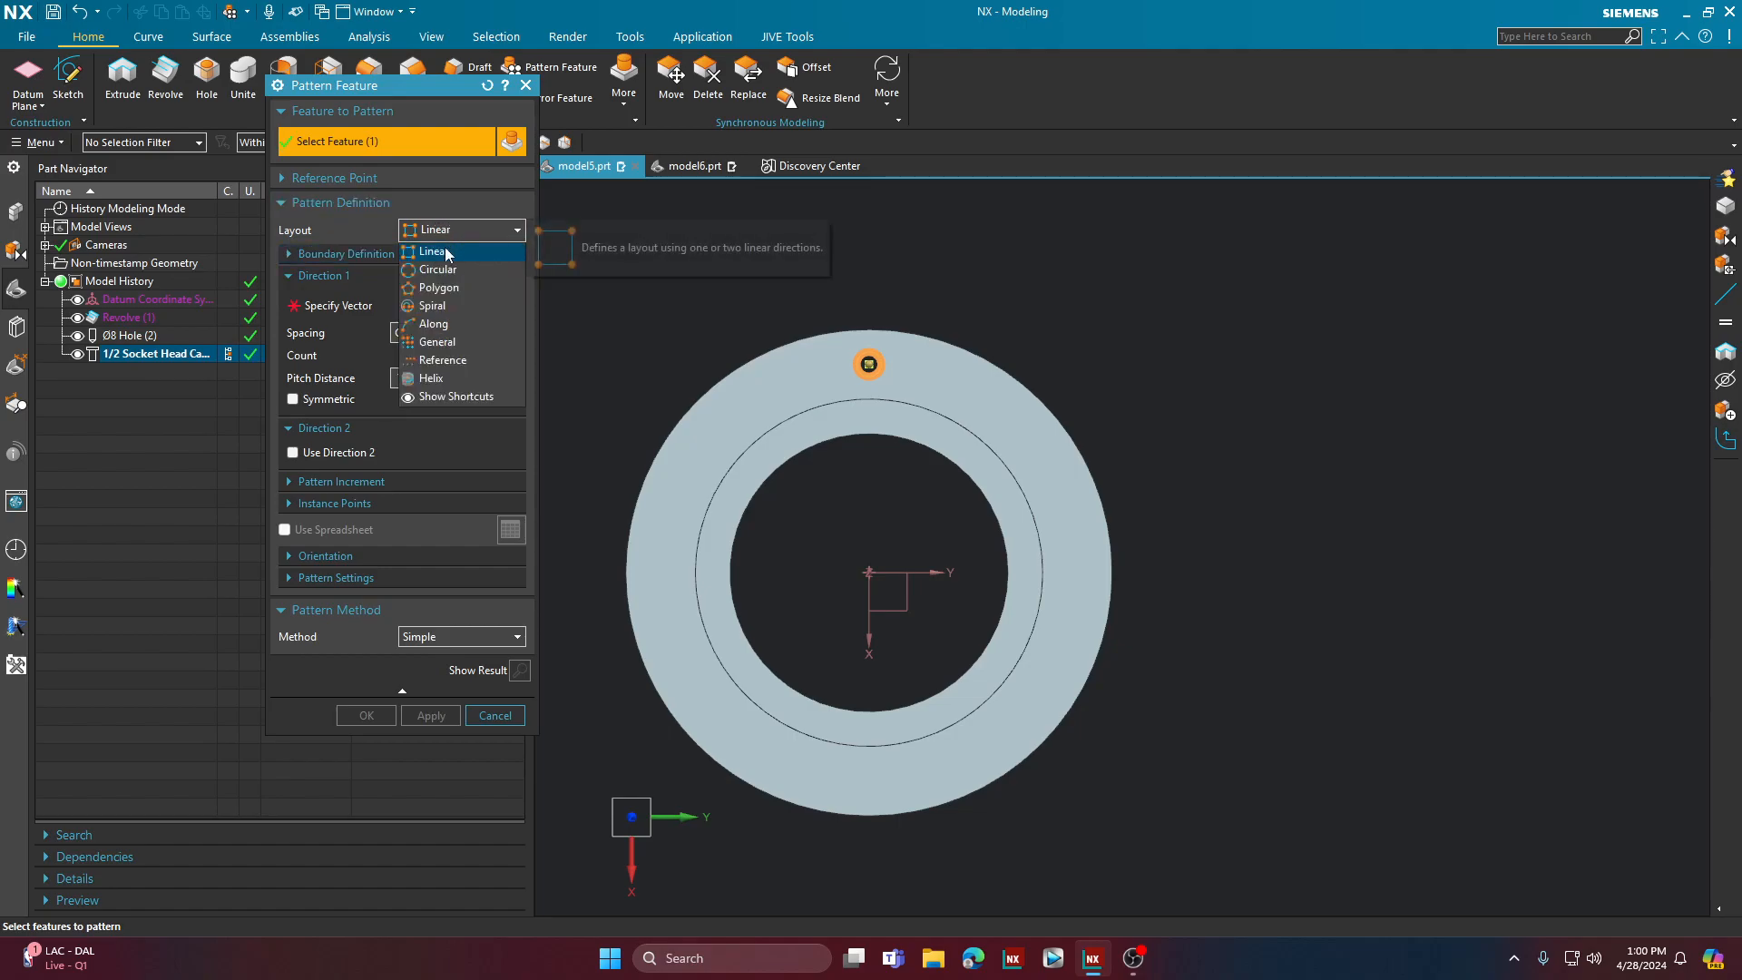
click(445, 271)
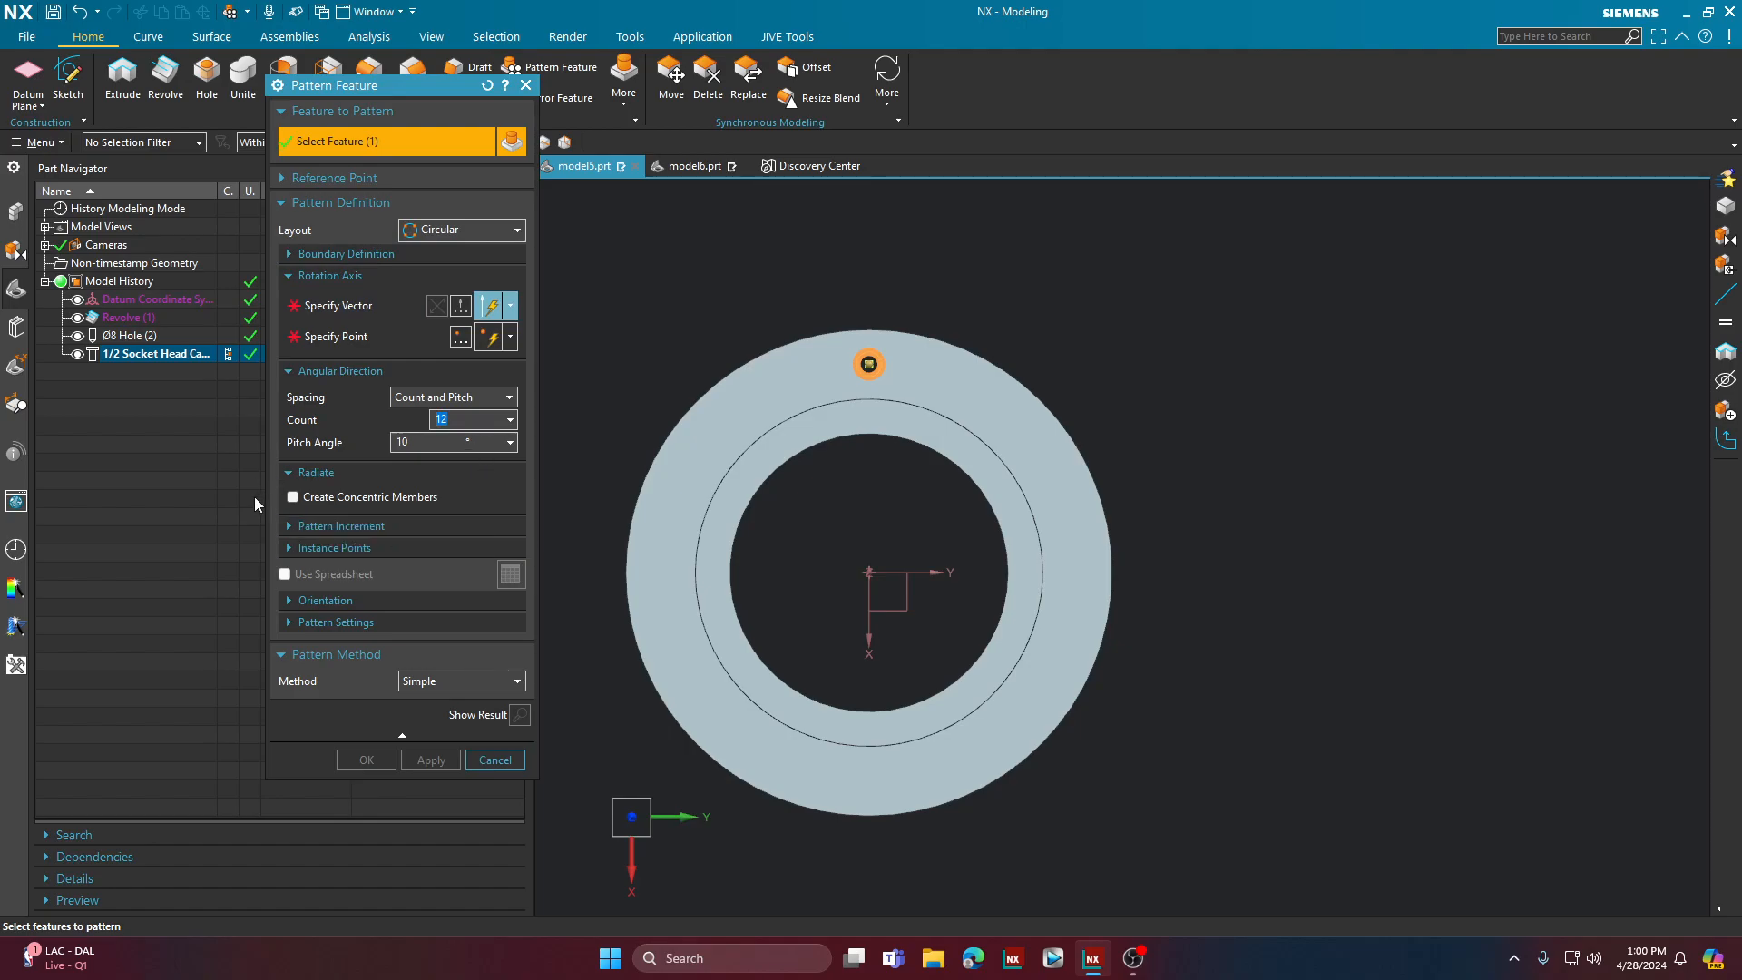
Step: Specify the pattern's rotation axis from the cylindrical inner face of the central Ø8 hole
click(386, 312)
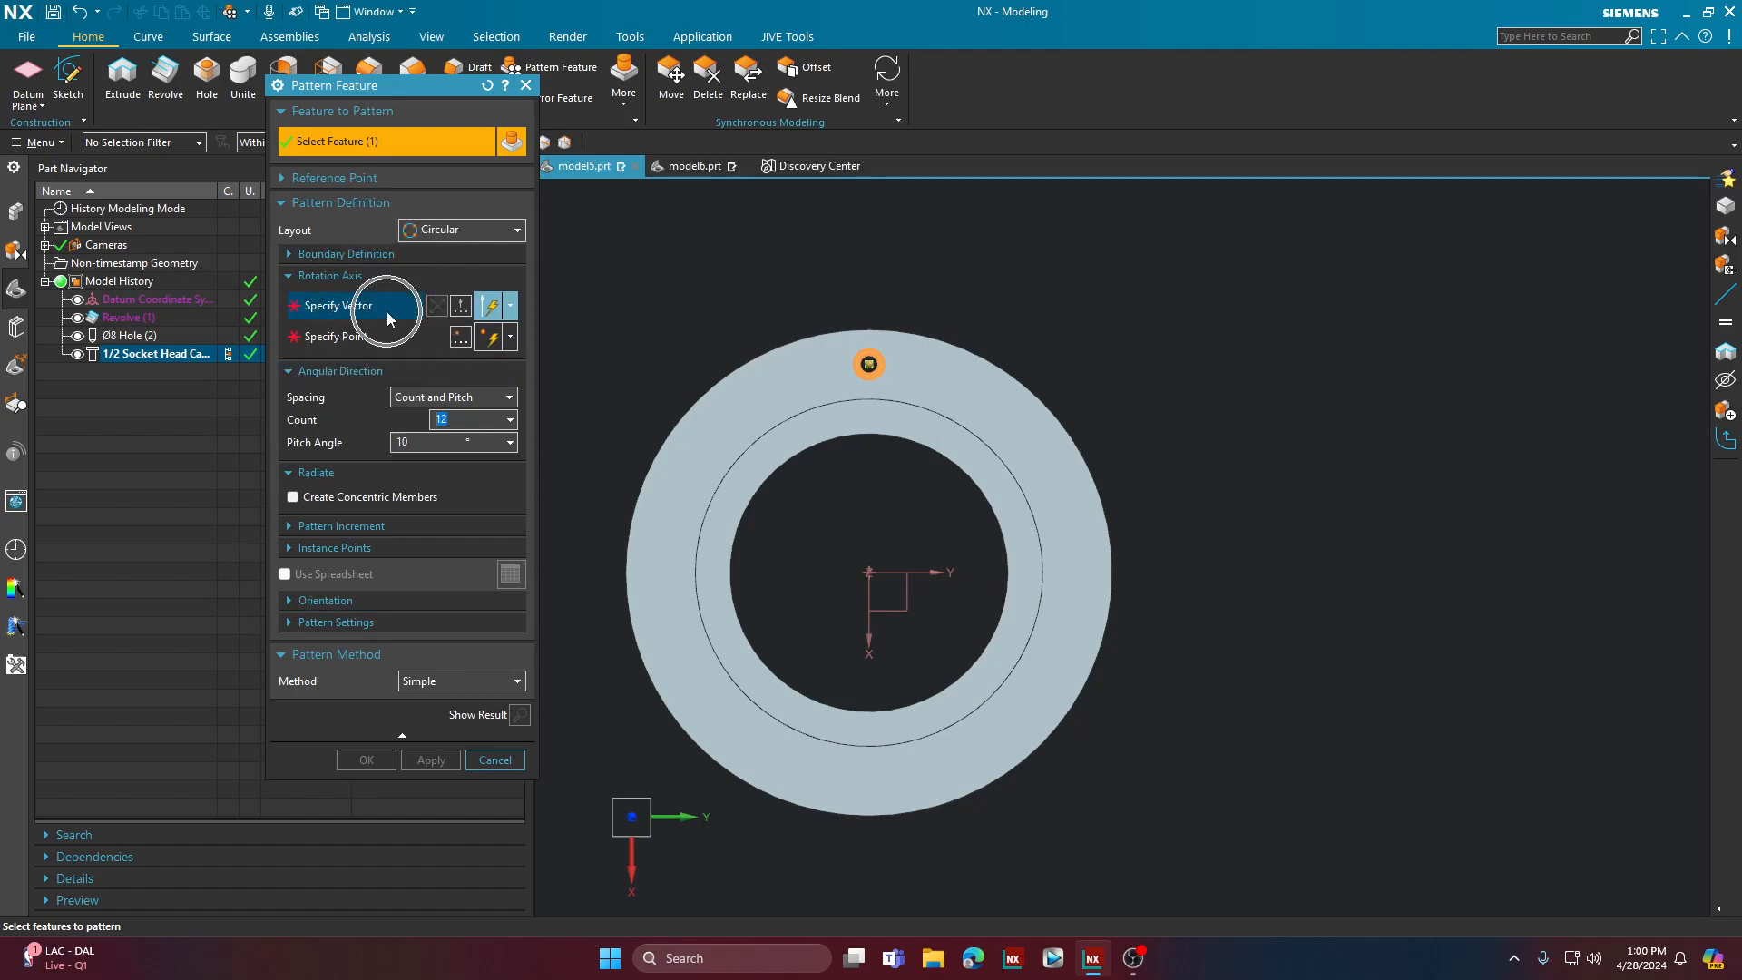
key(ctrl)
key(ctrl)
key(ctrl)
key(ctrl)
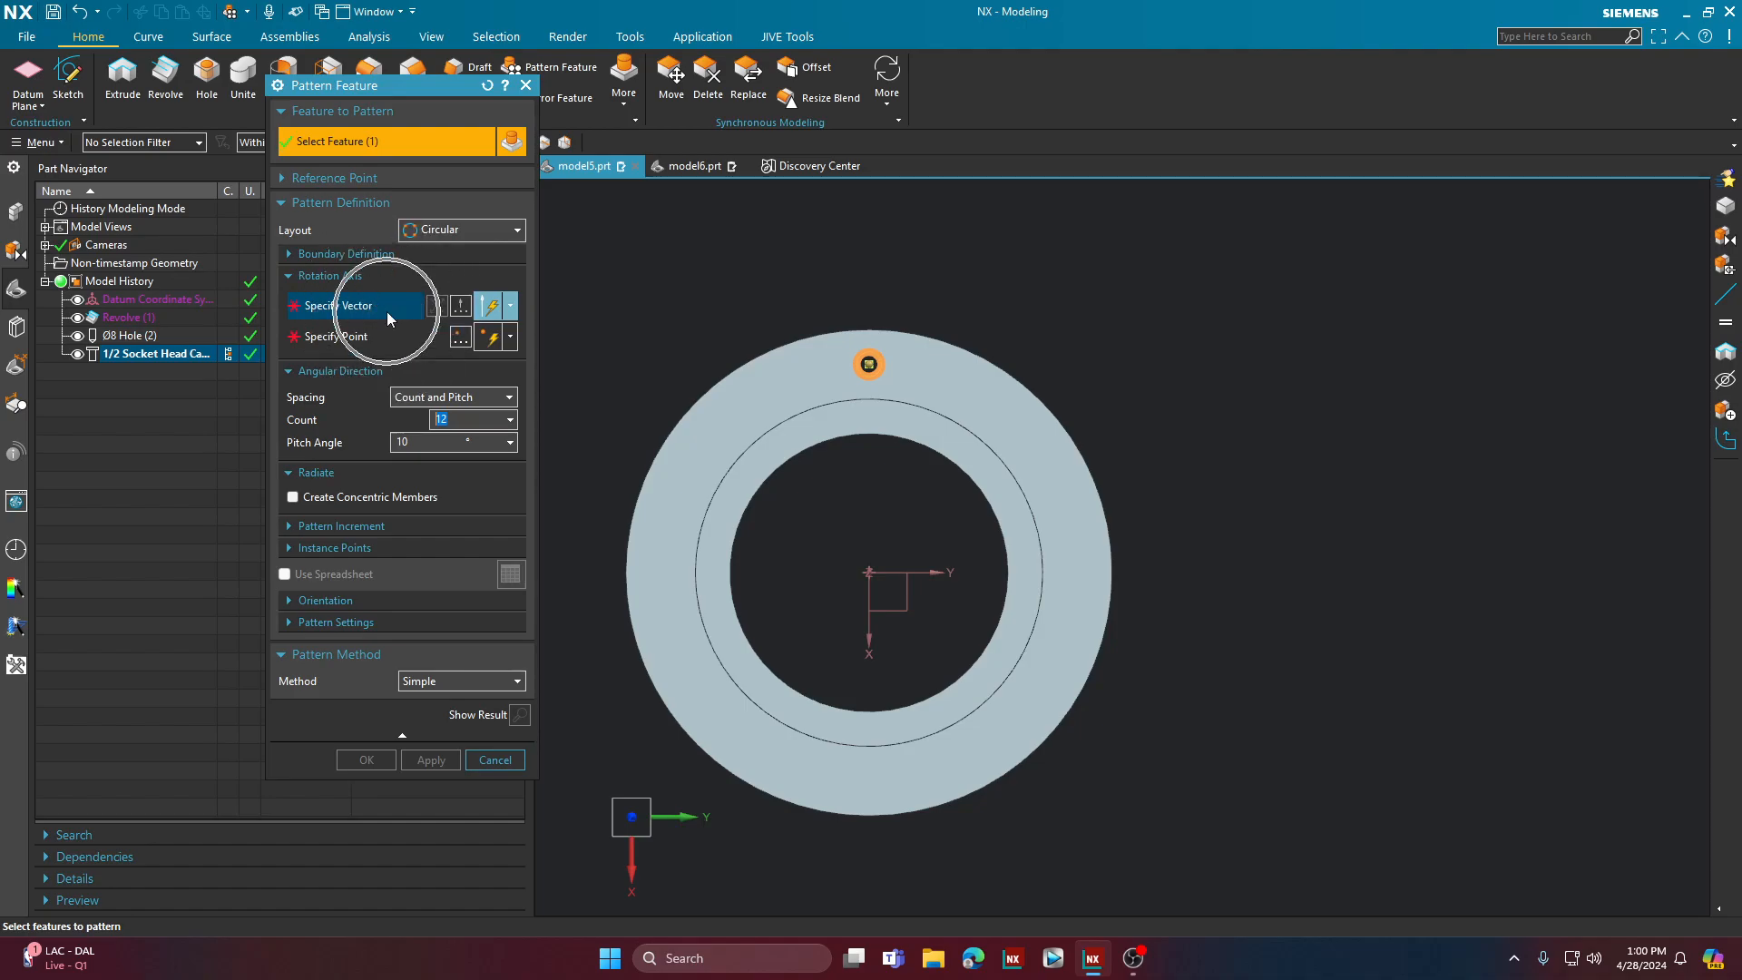
key(ctrl)
key(ctrl)
key(ctrl)
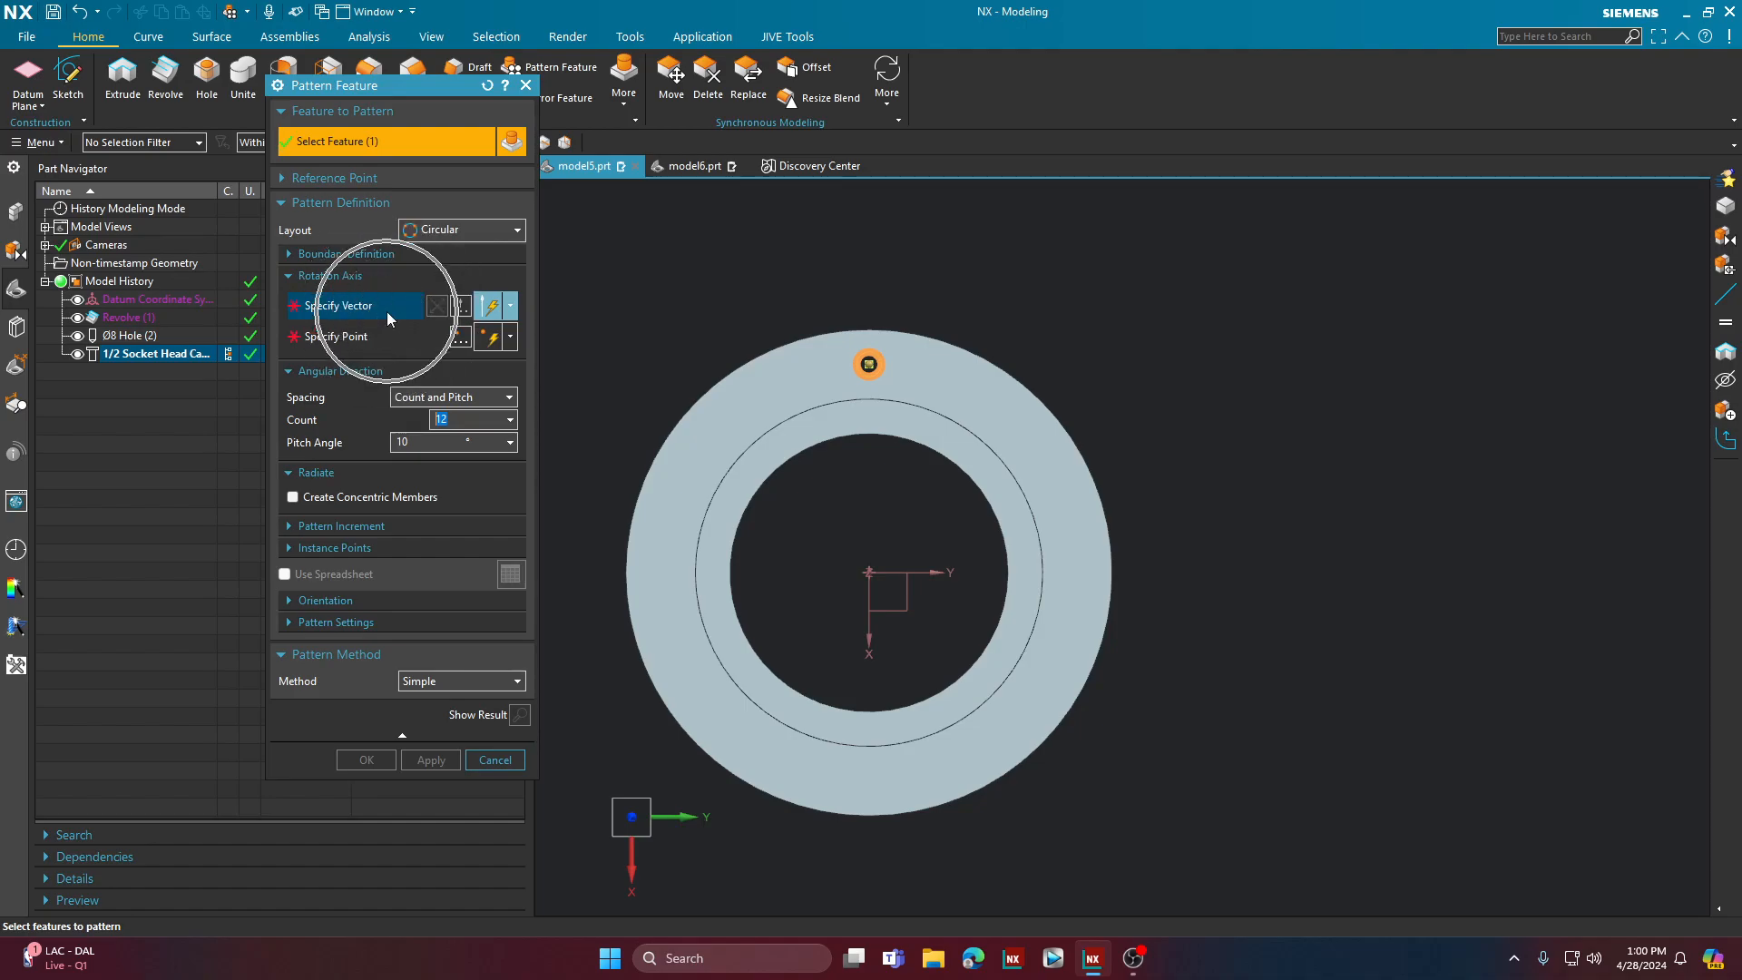
key(ctrl)
key(ctrl)
key(ctrl)
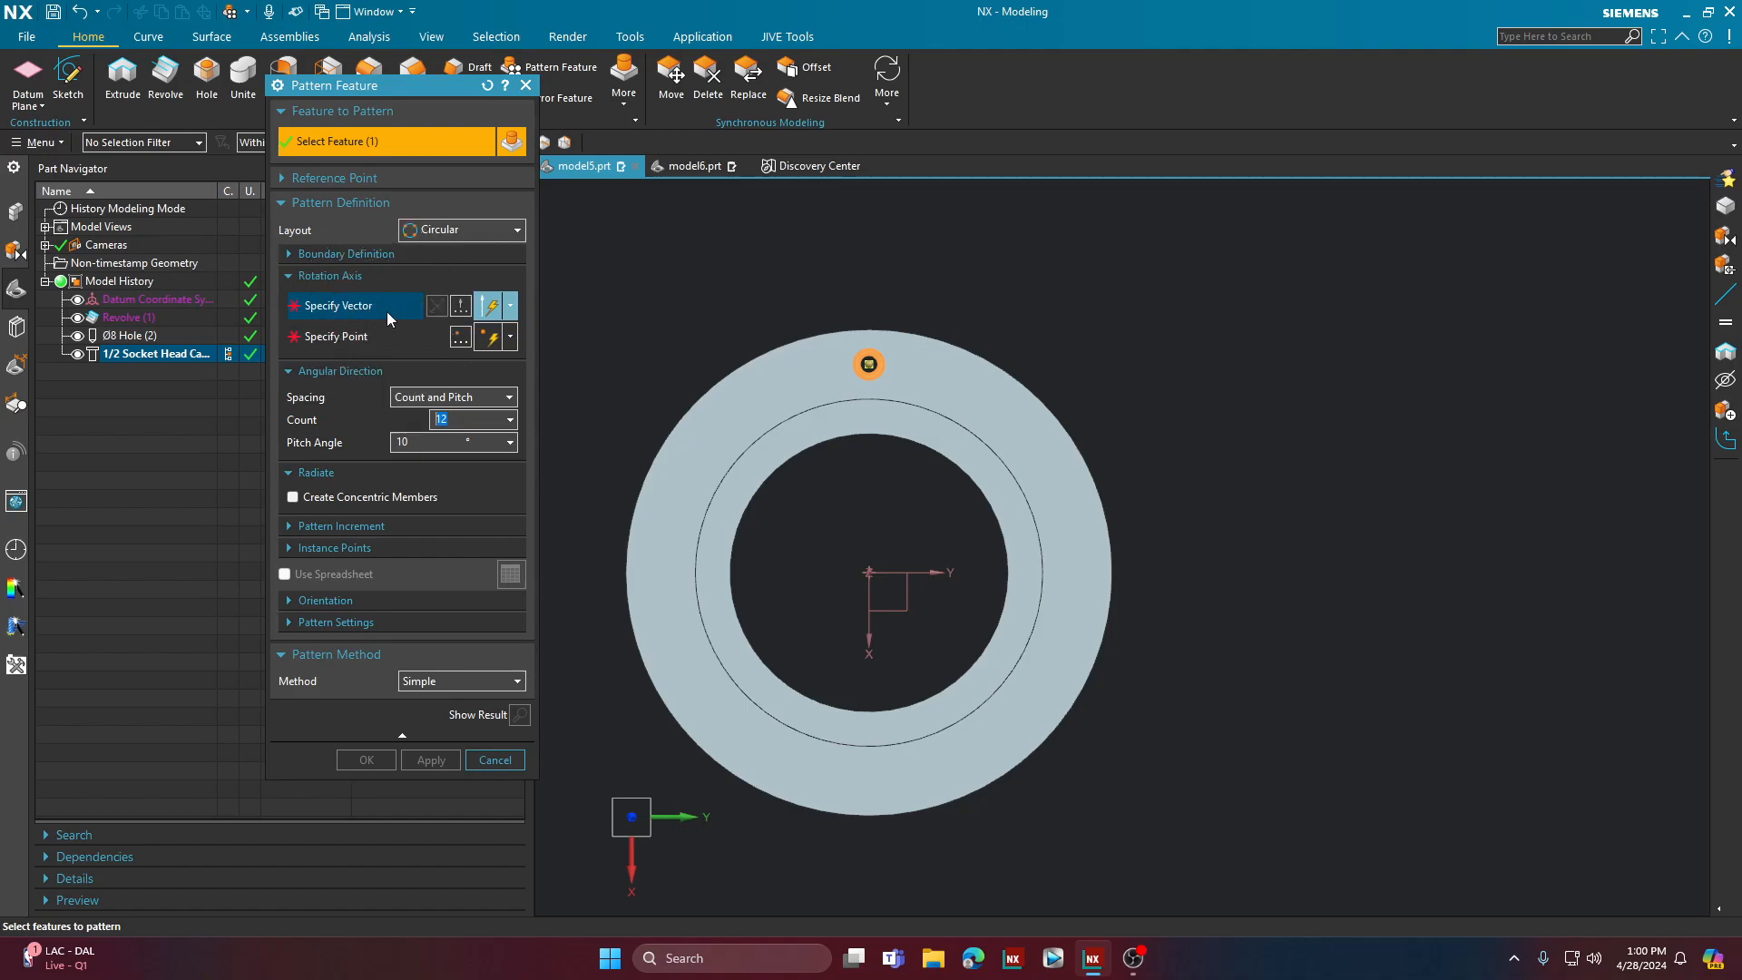
key(ctrl)
key(ctrl)
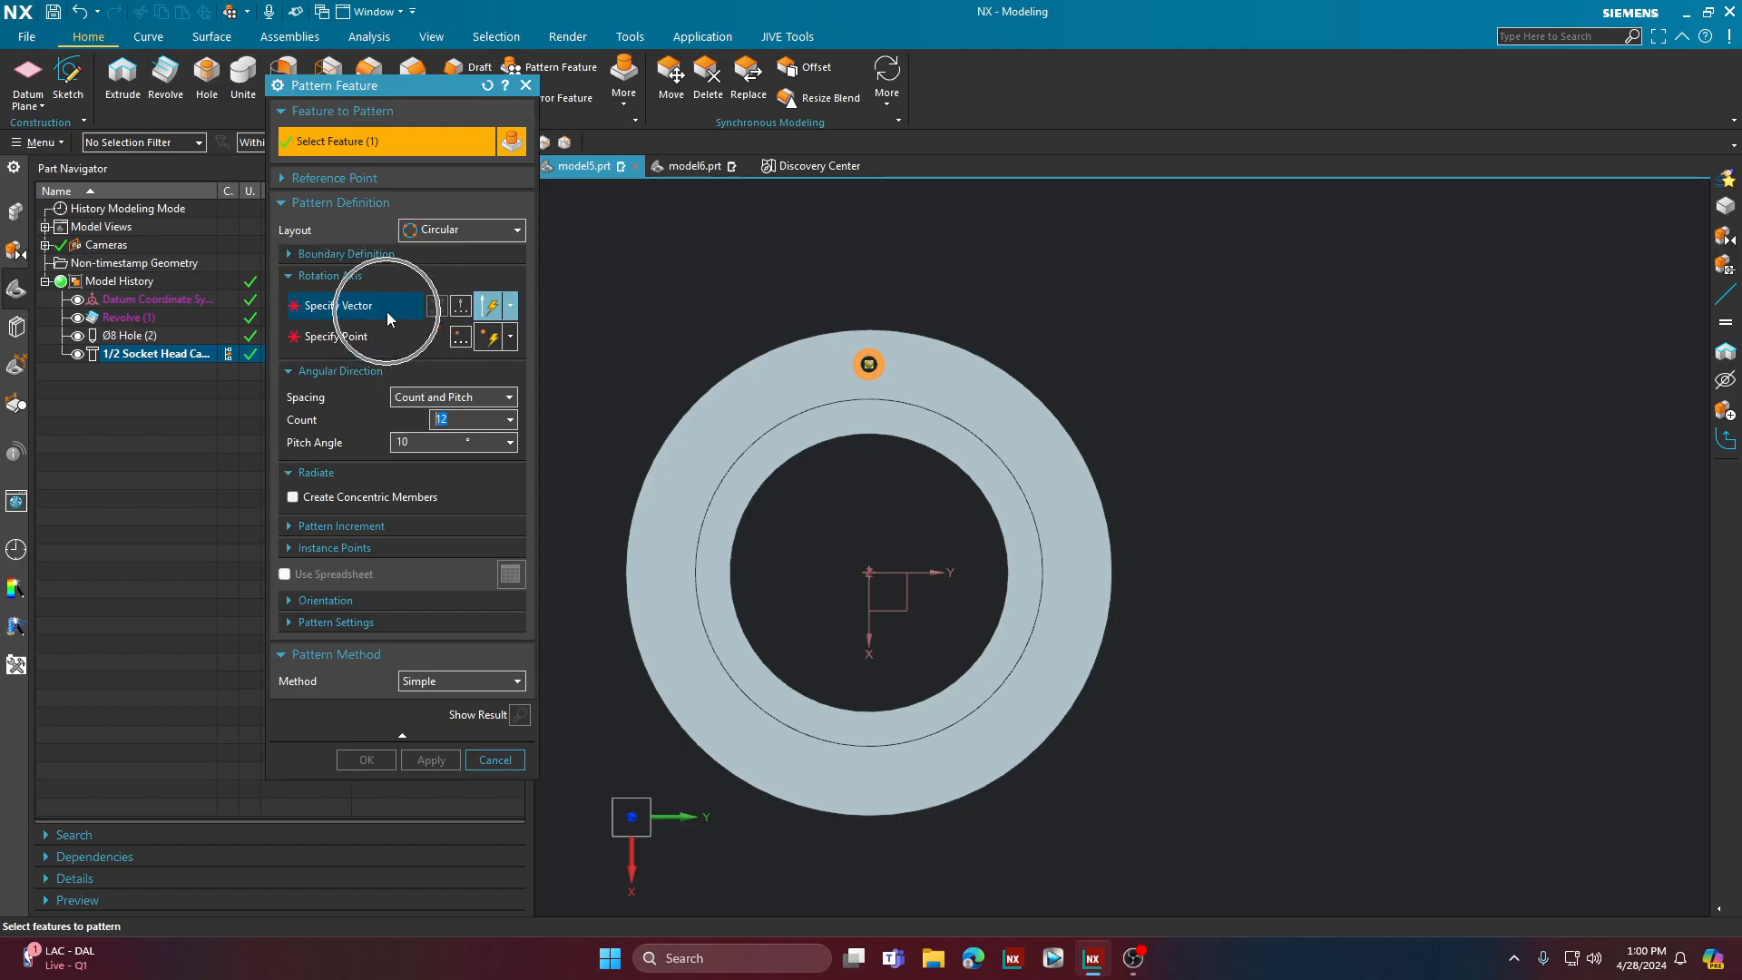
key(ctrl)
key(ctrl)
click(361, 312)
middle_drag(1296, 683, 1285, 624)
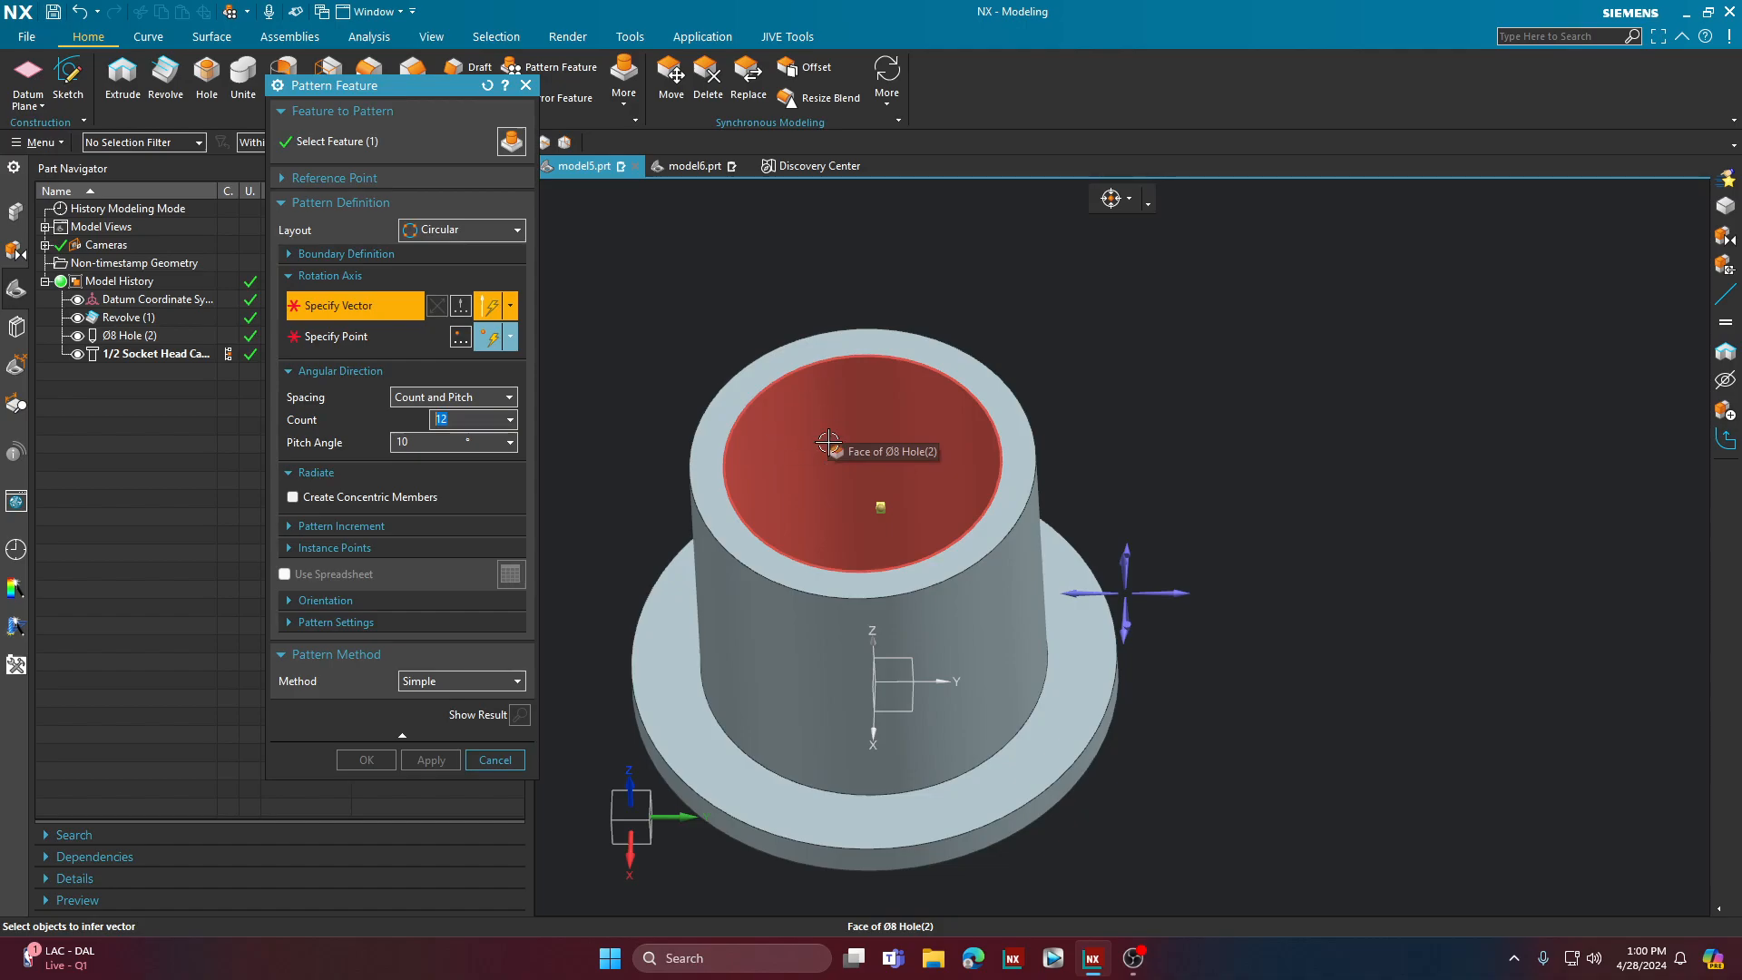
click(828, 410)
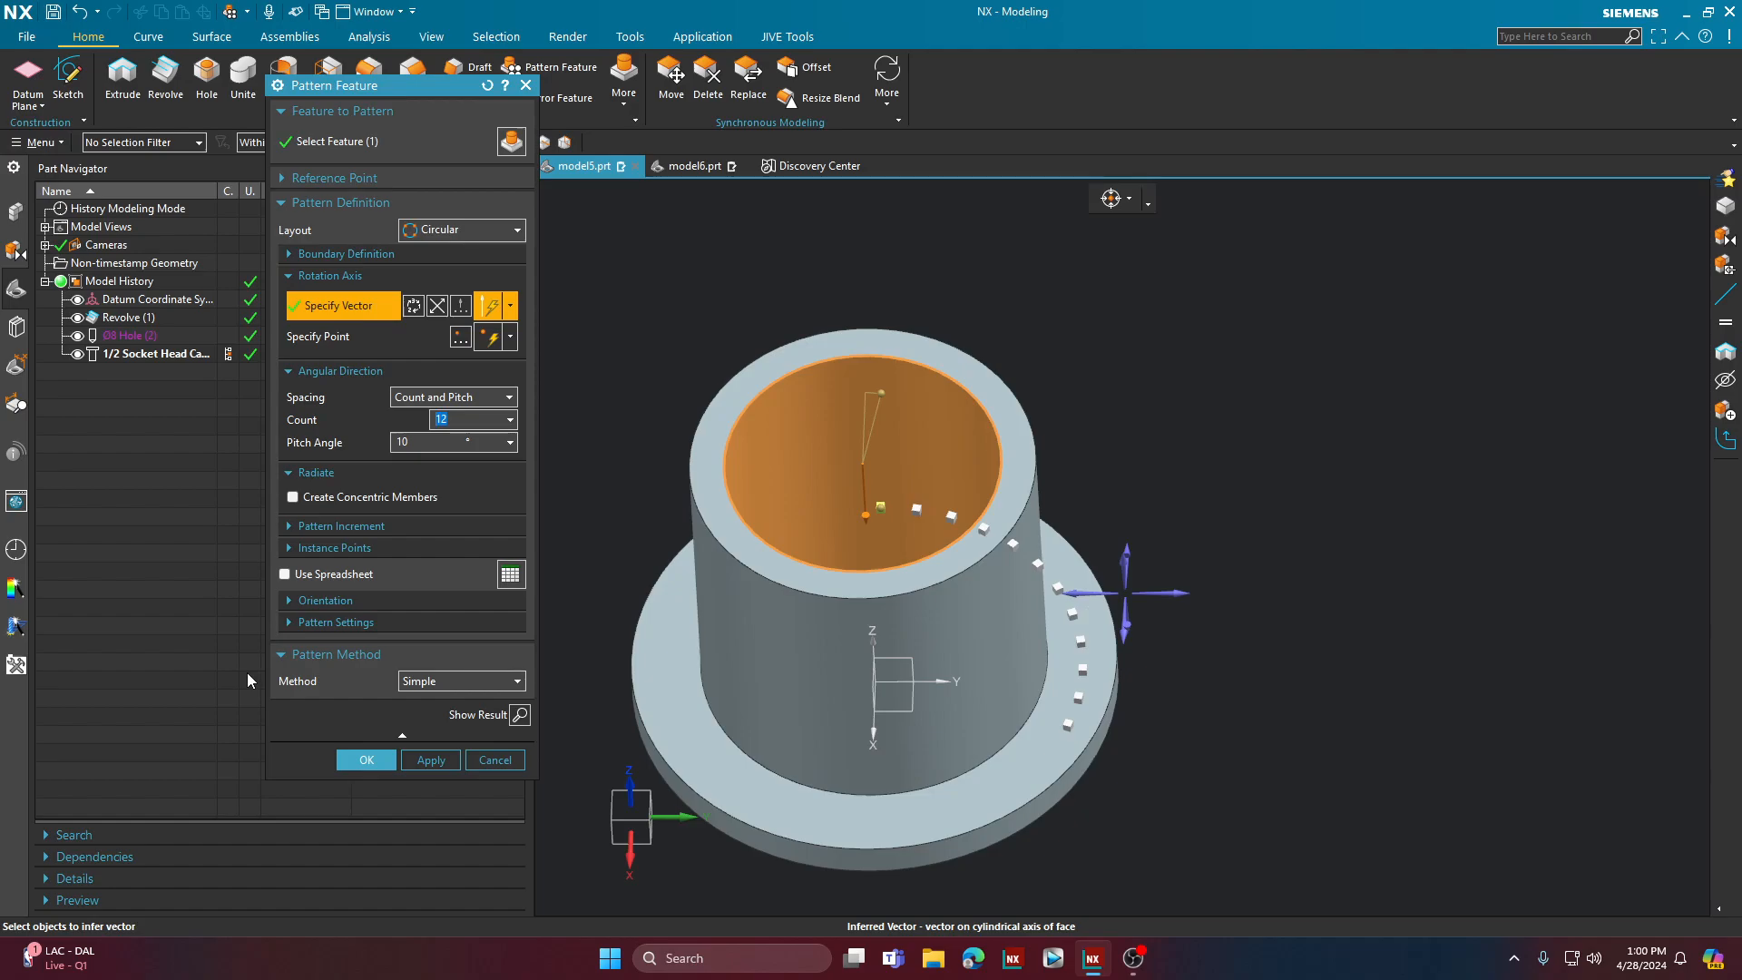
Step: Set the angular spacing to Count and Span with a span angle of 360°
click(422, 399)
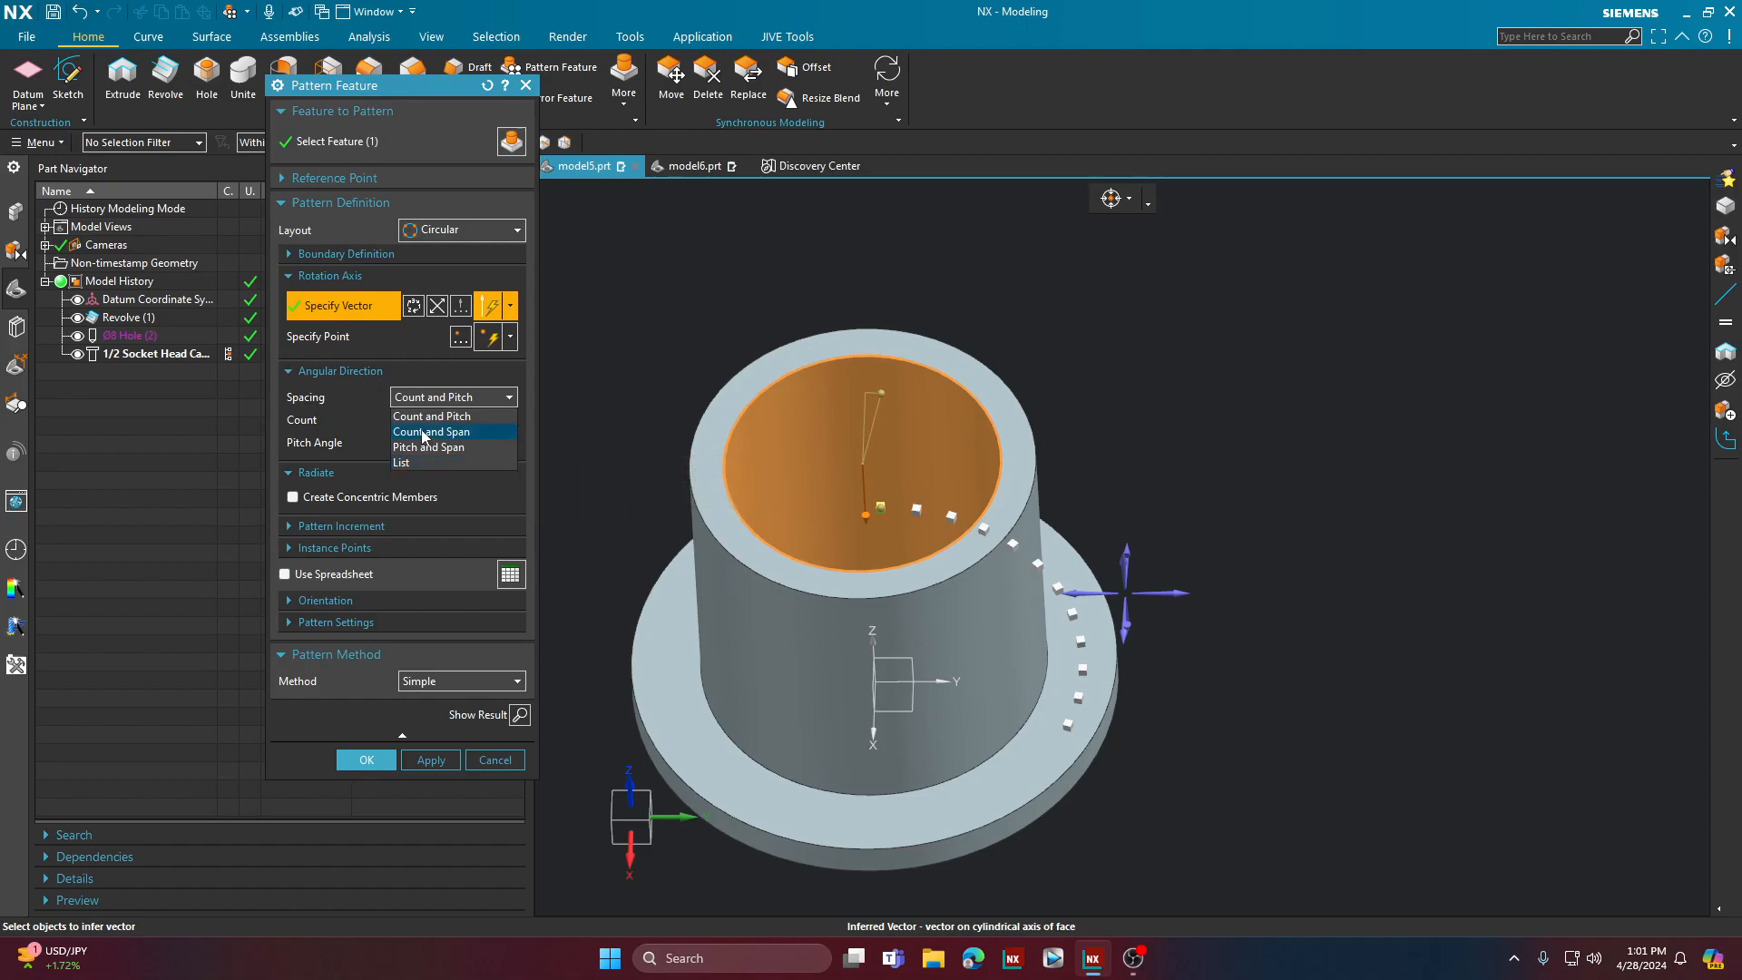
click(424, 433)
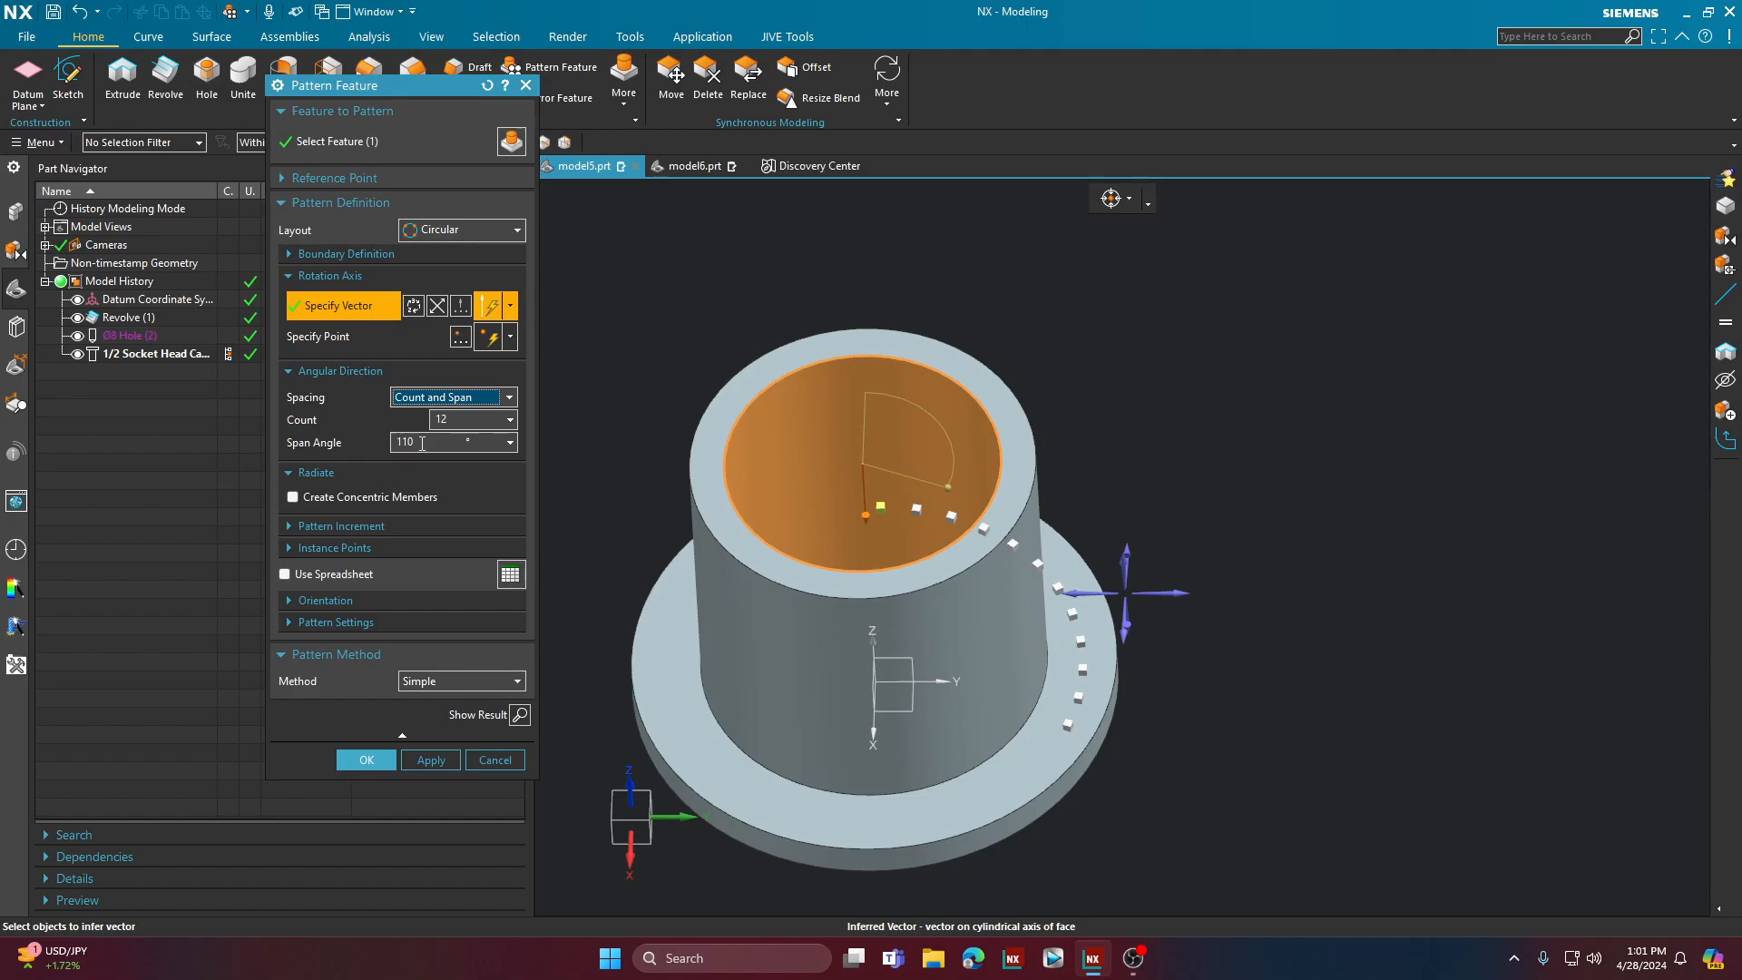
click(422, 443)
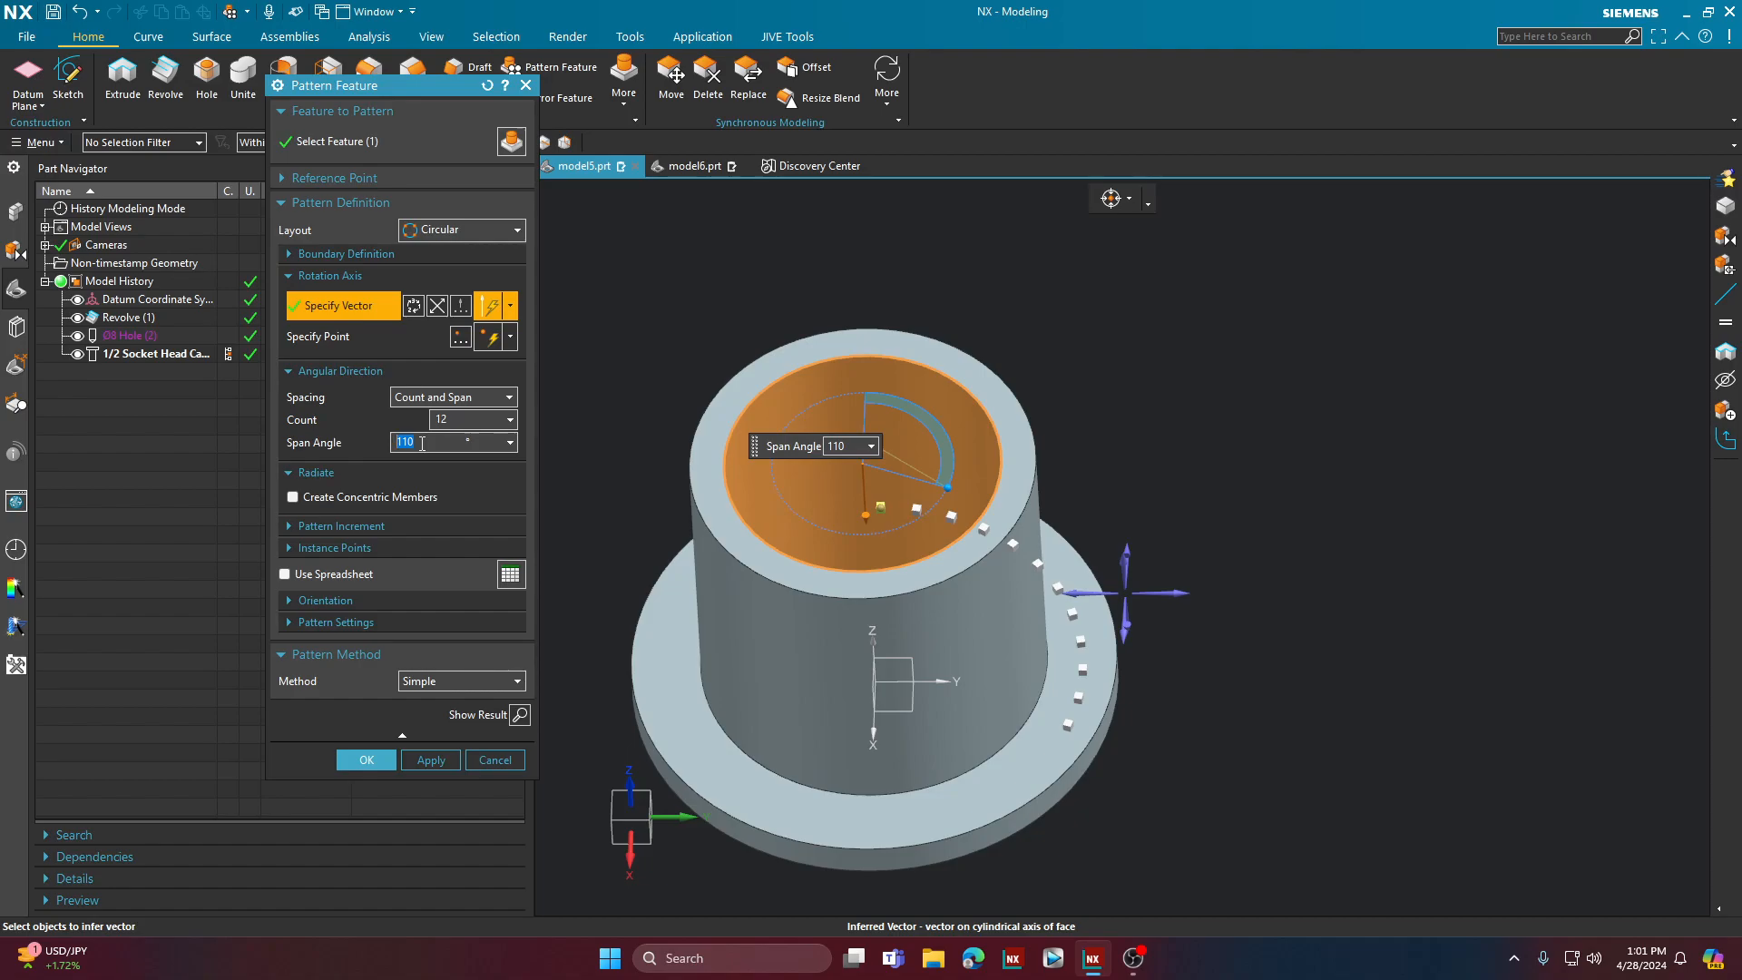
text(360)
key(Return)
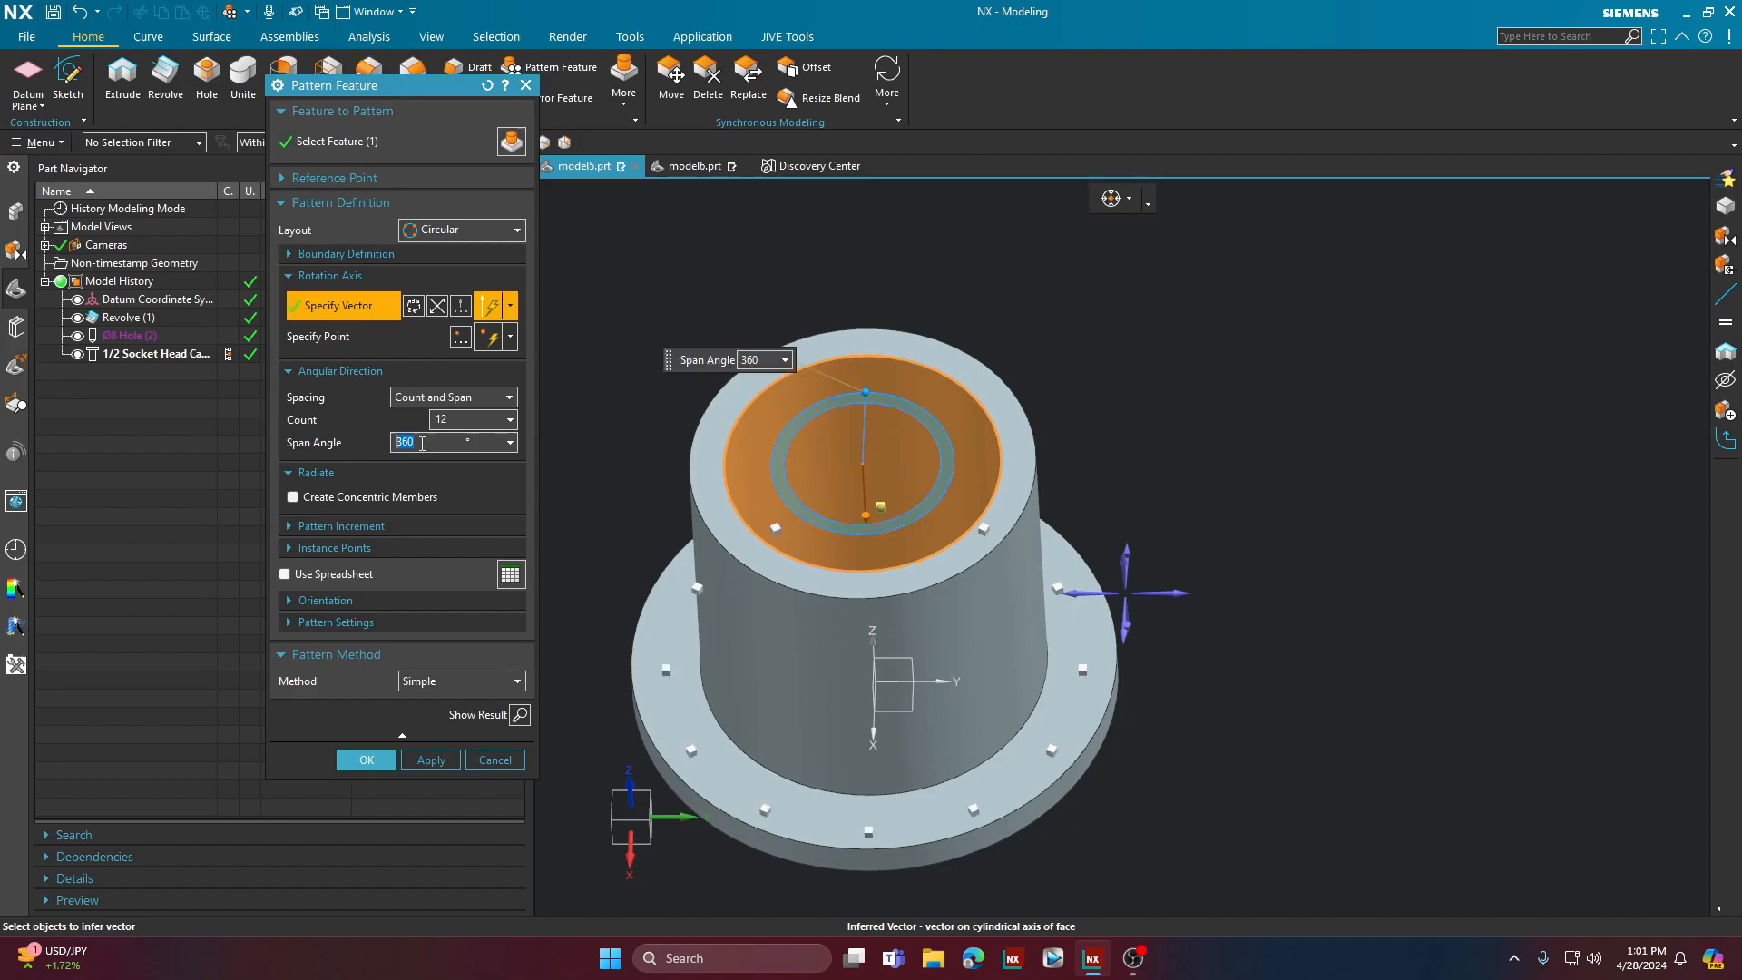
Step: Try Count and Pitch and Pitch and Span as the angular spacing, and return it to Count and Span
middle_drag(1248, 419, 1240, 469)
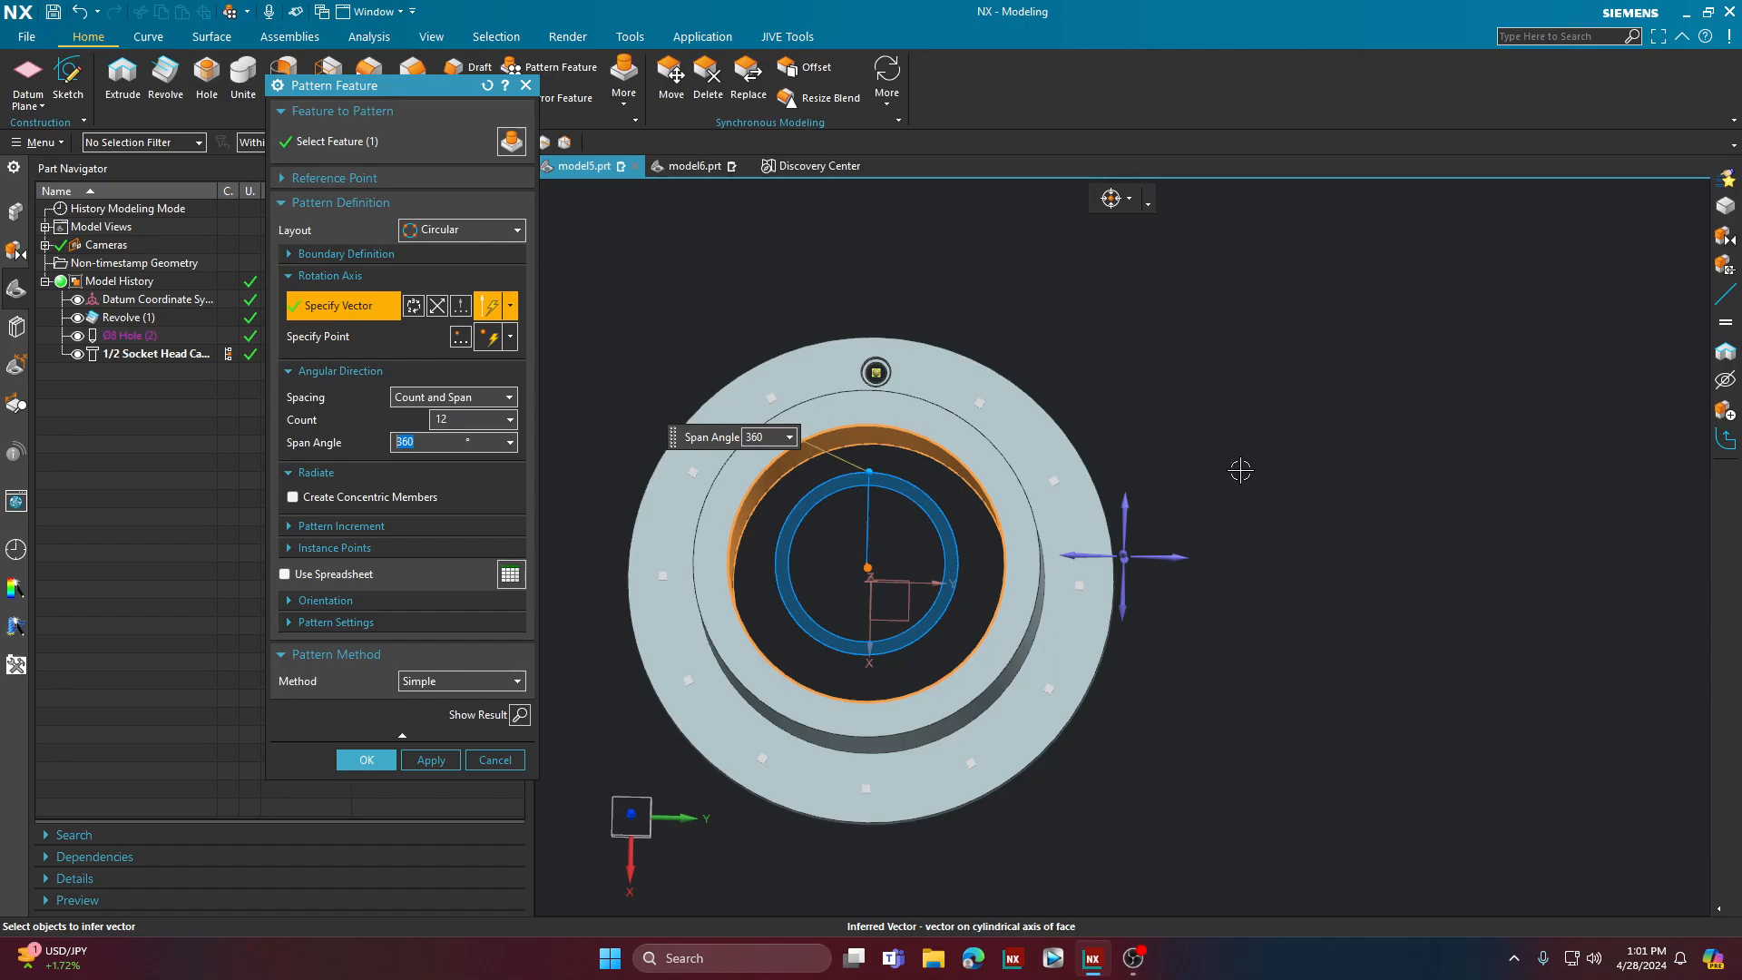
click(502, 400)
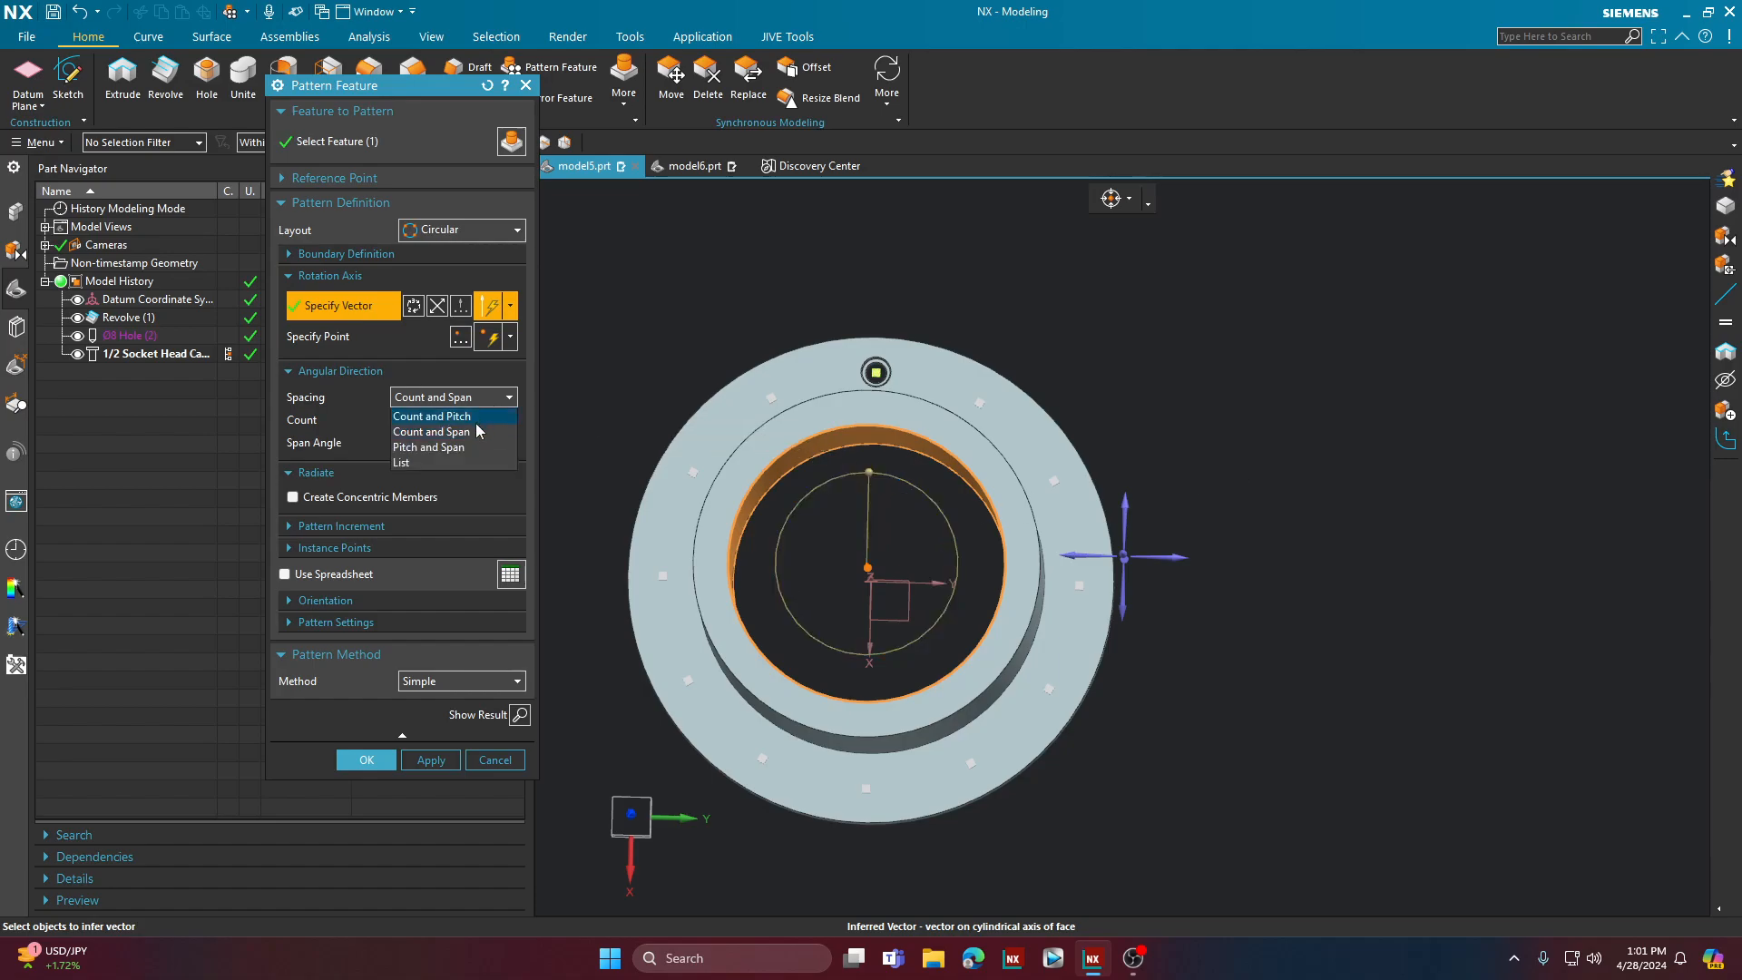
click(476, 416)
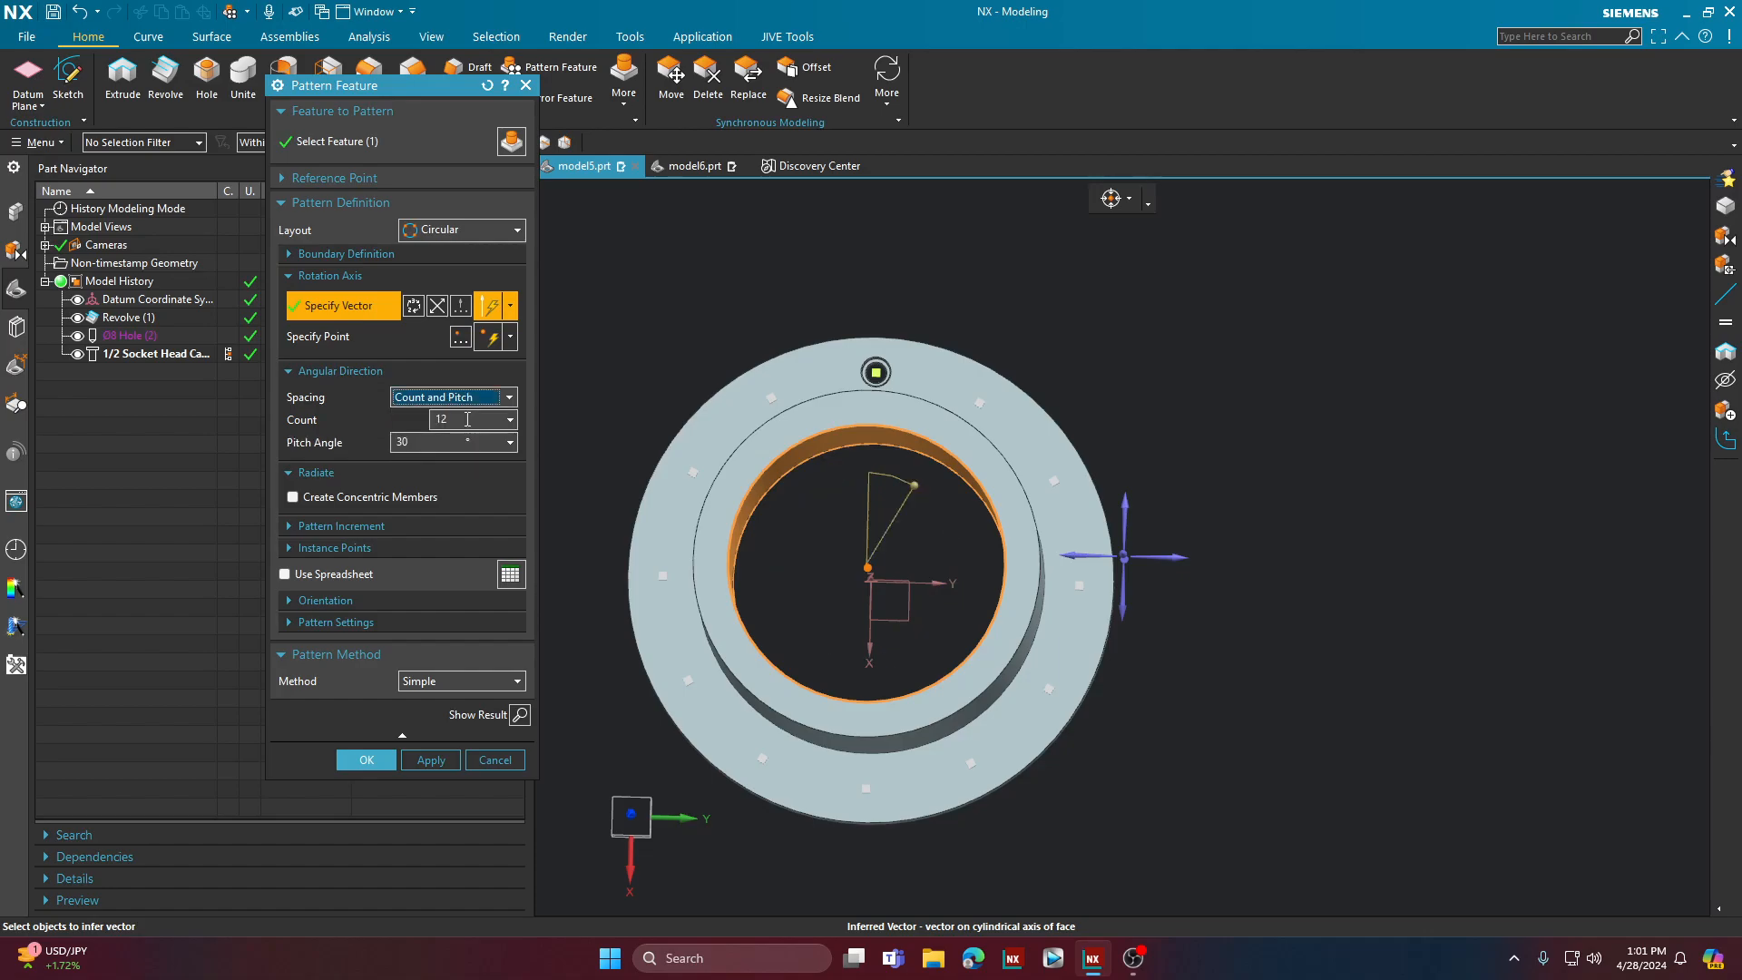
click(423, 446)
double_click(422, 447)
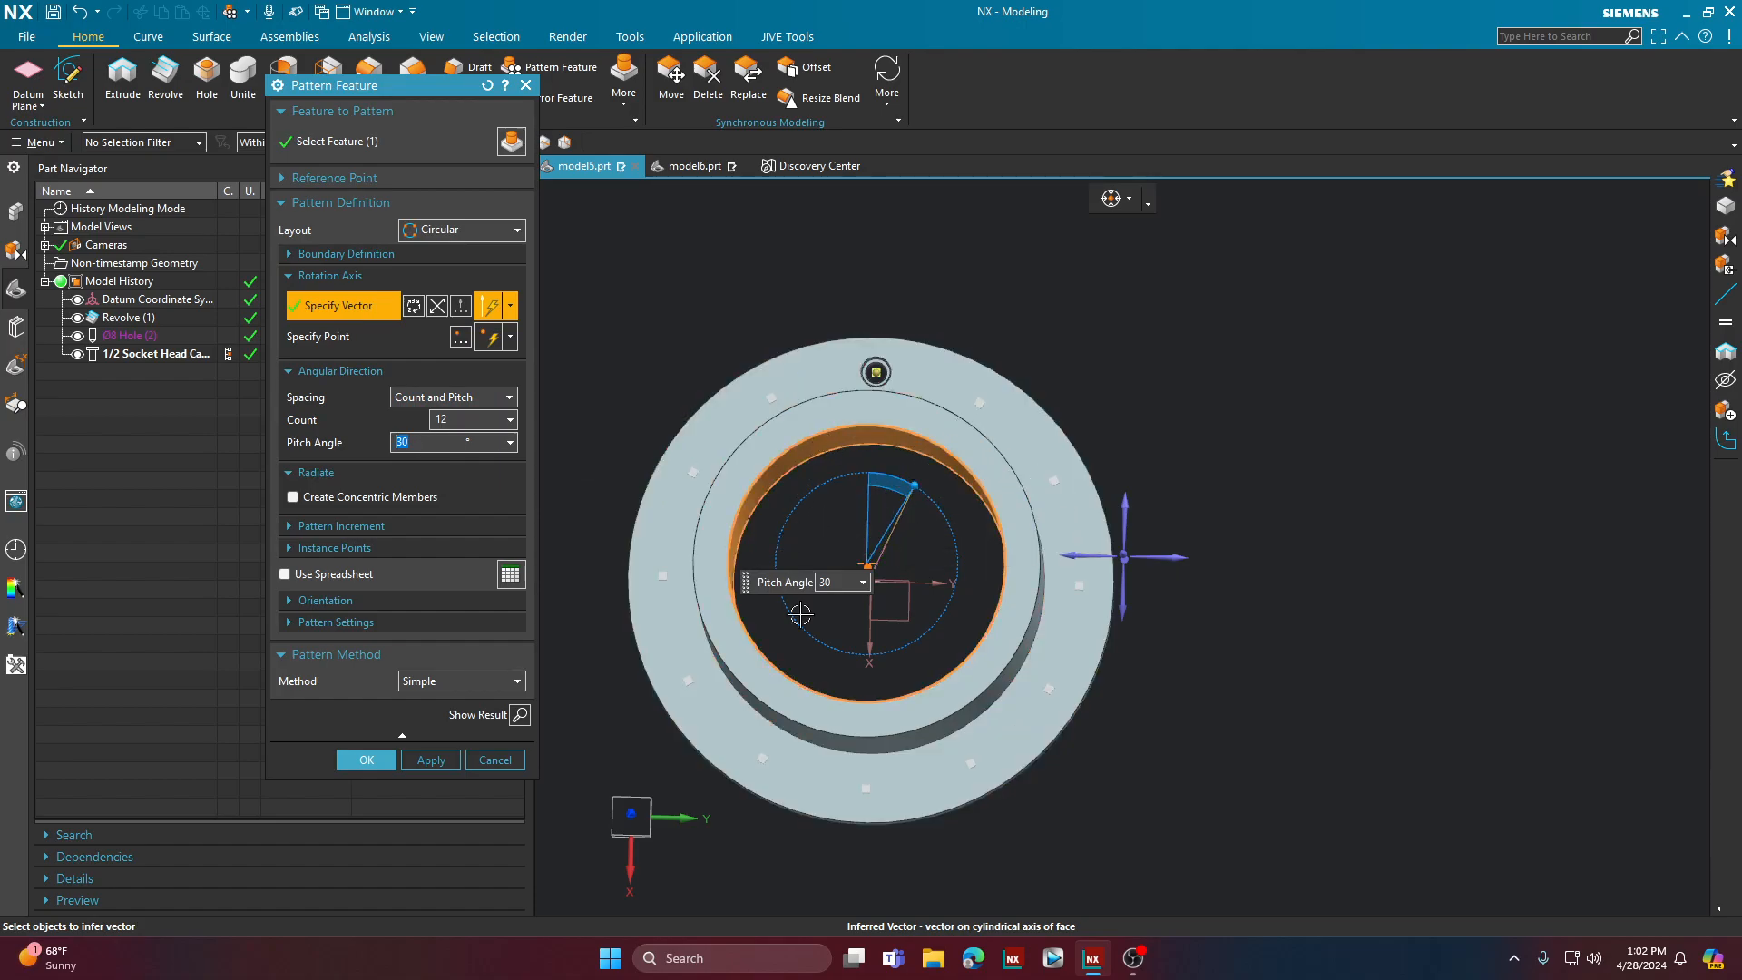
double_click(435, 419)
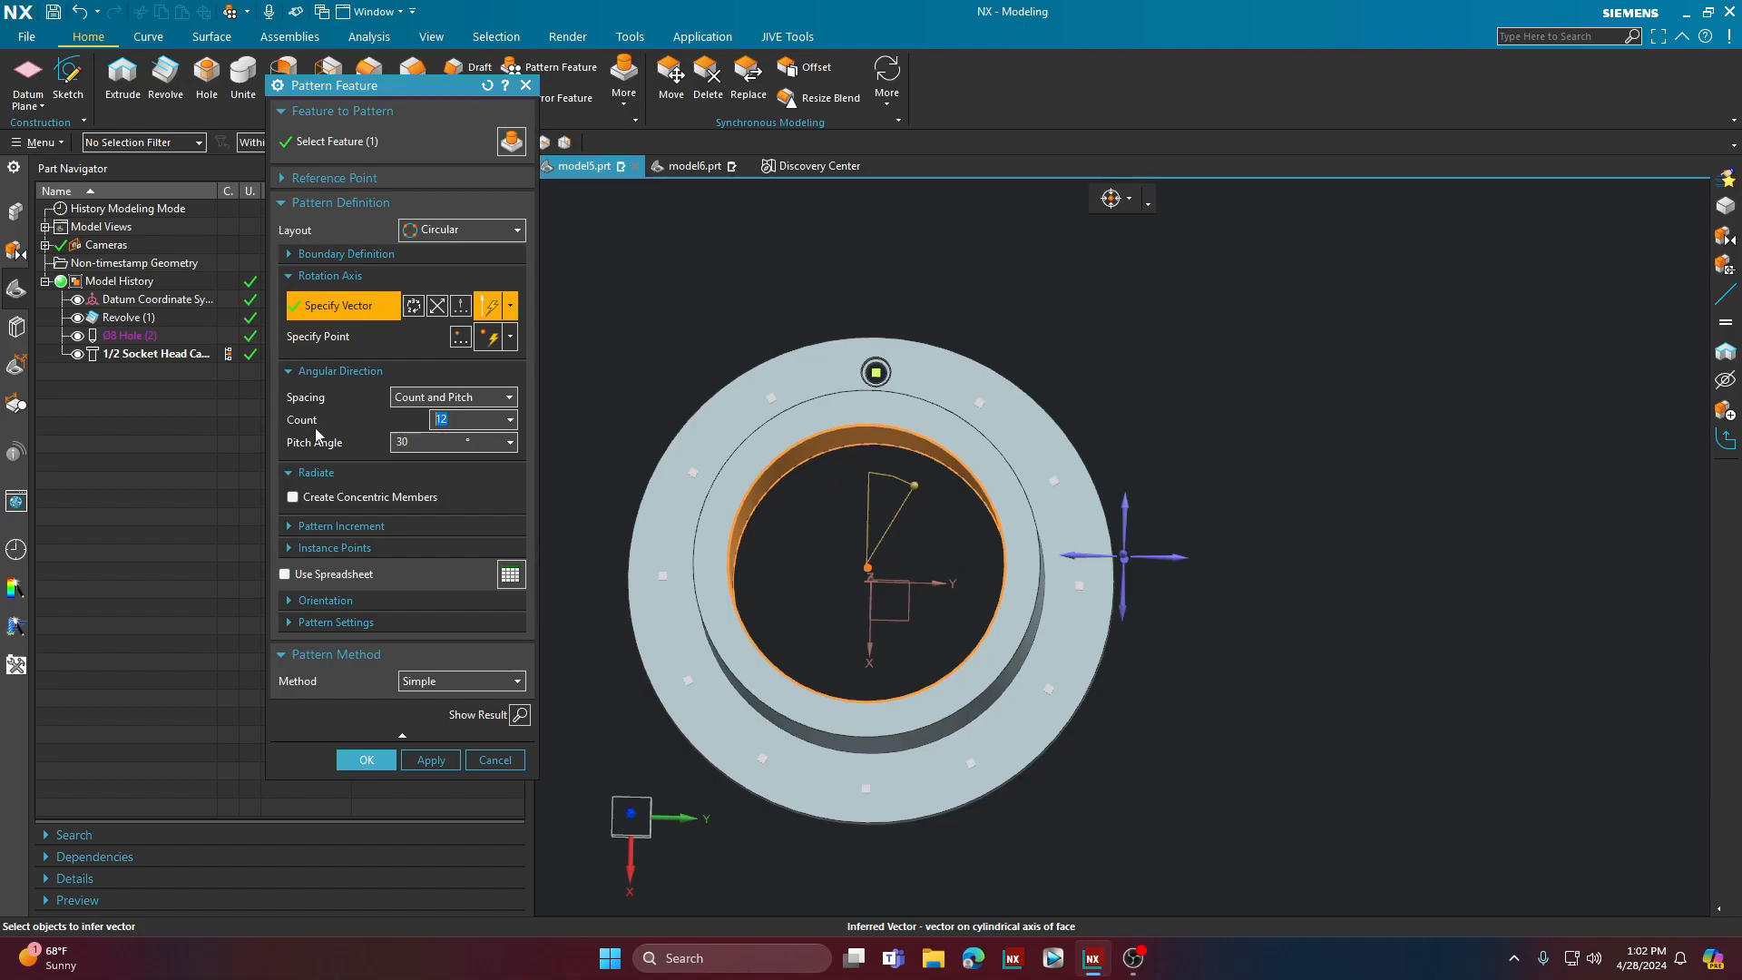
click(443, 402)
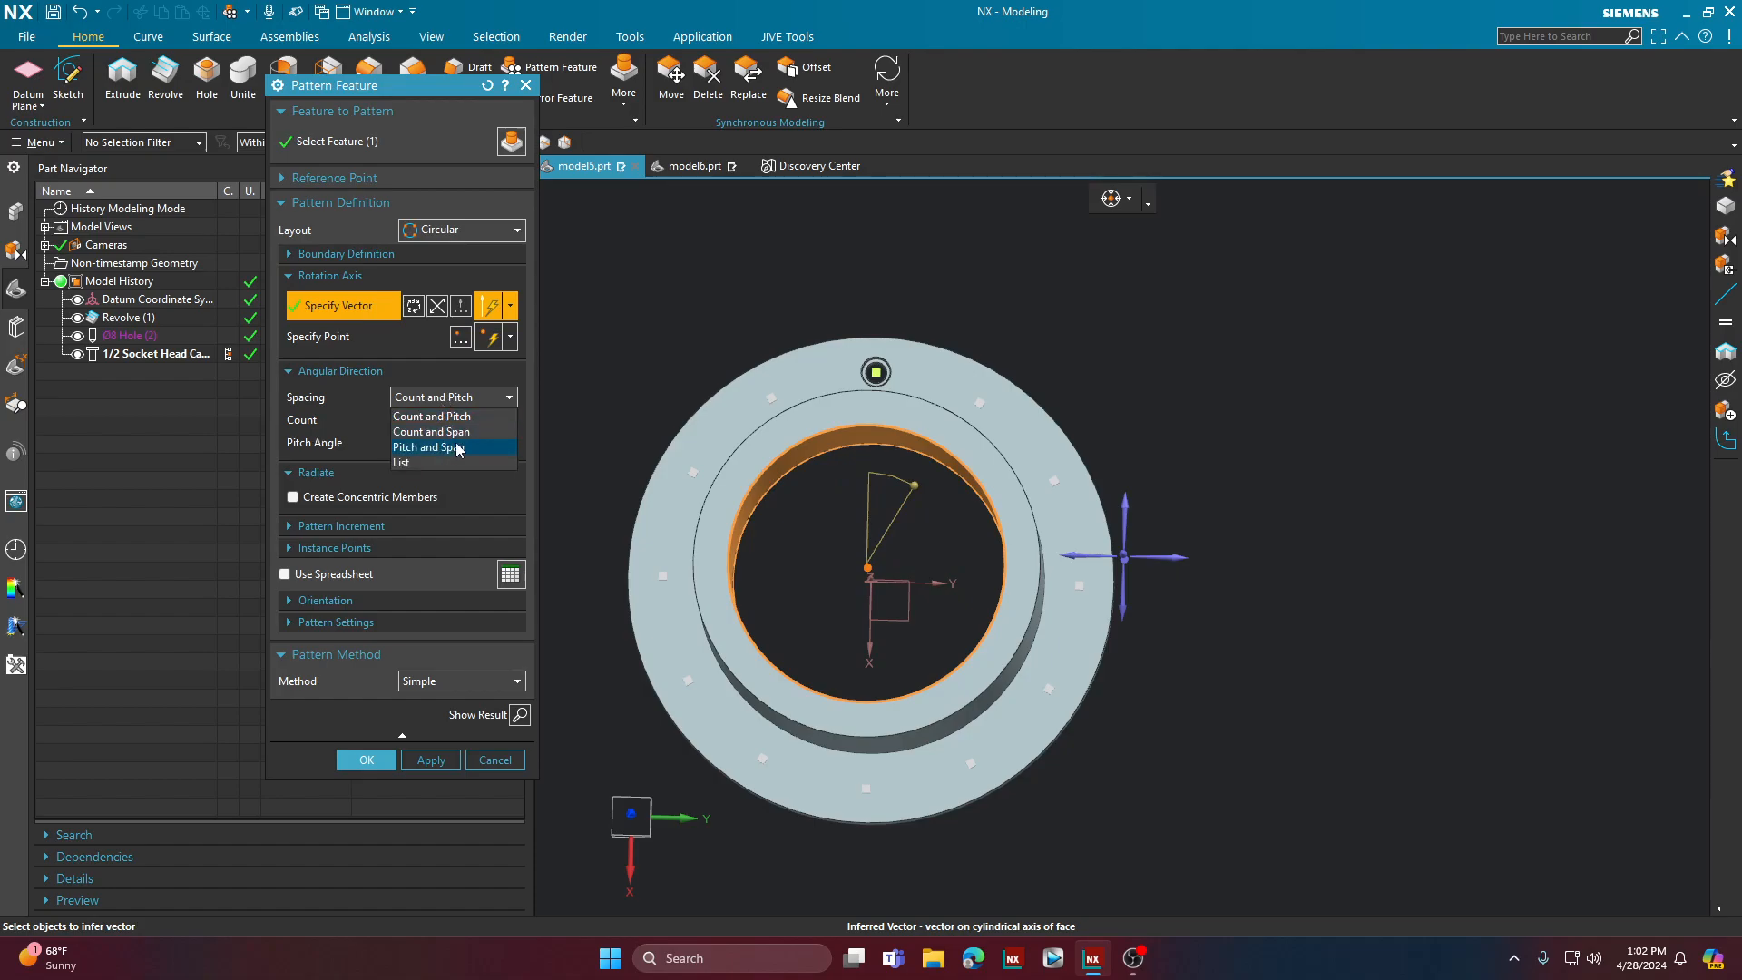
click(471, 418)
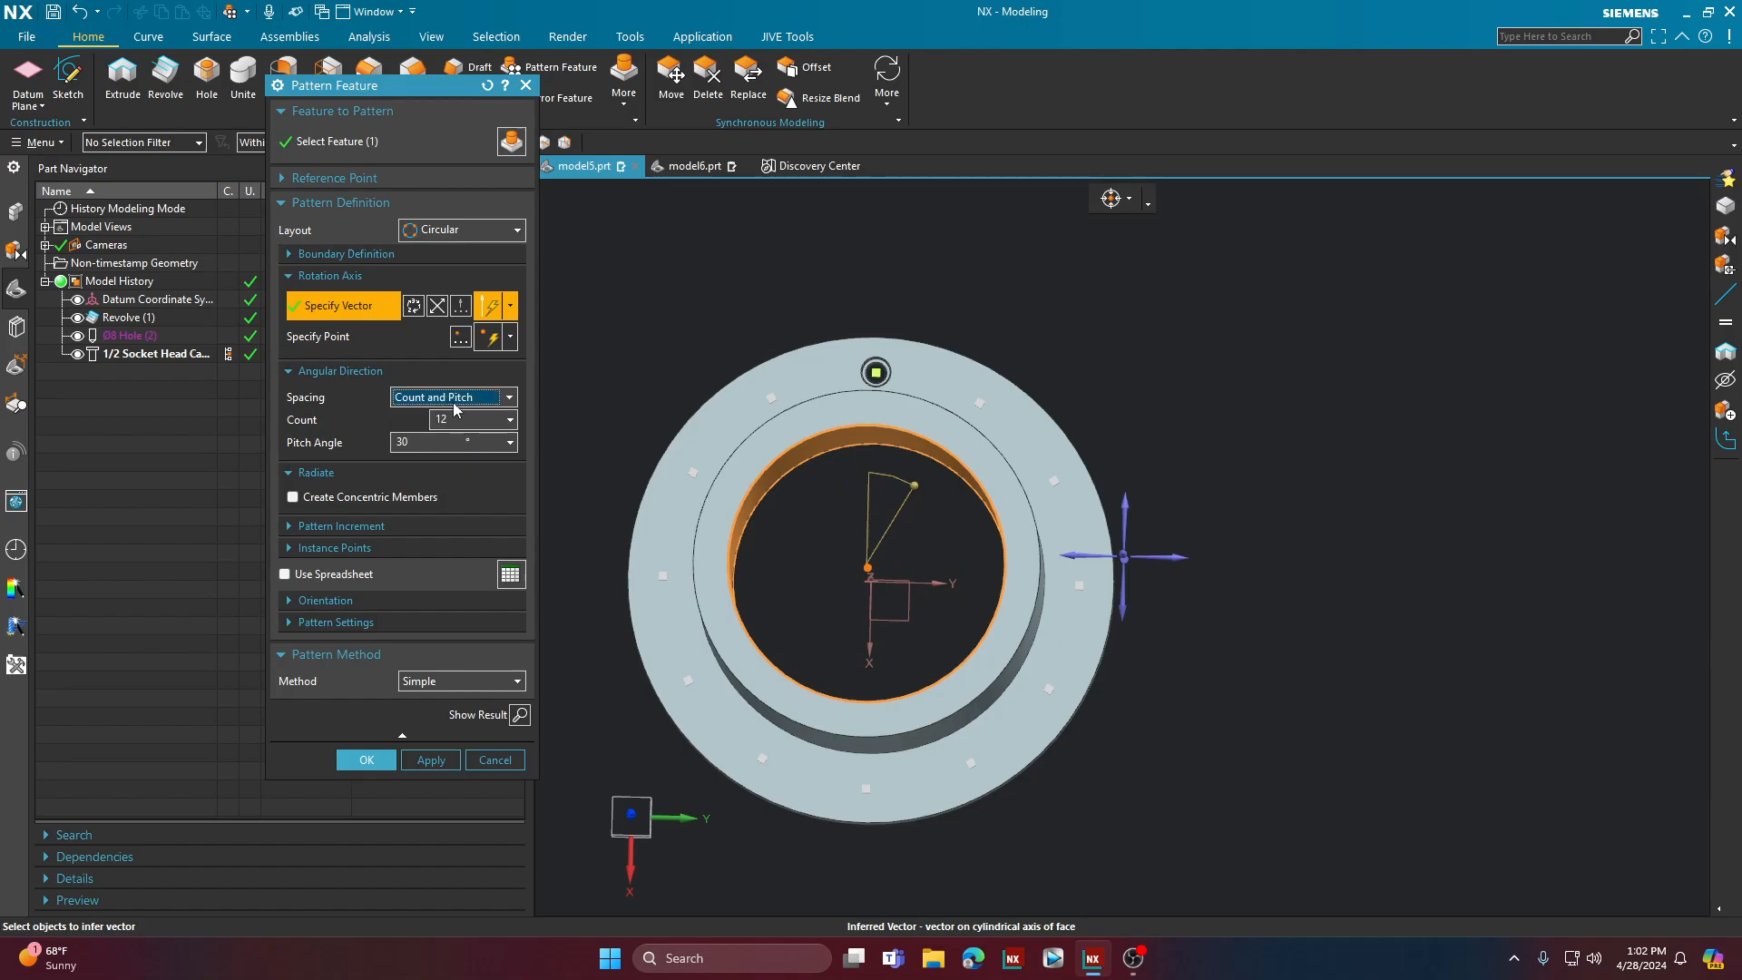
click(458, 397)
click(443, 447)
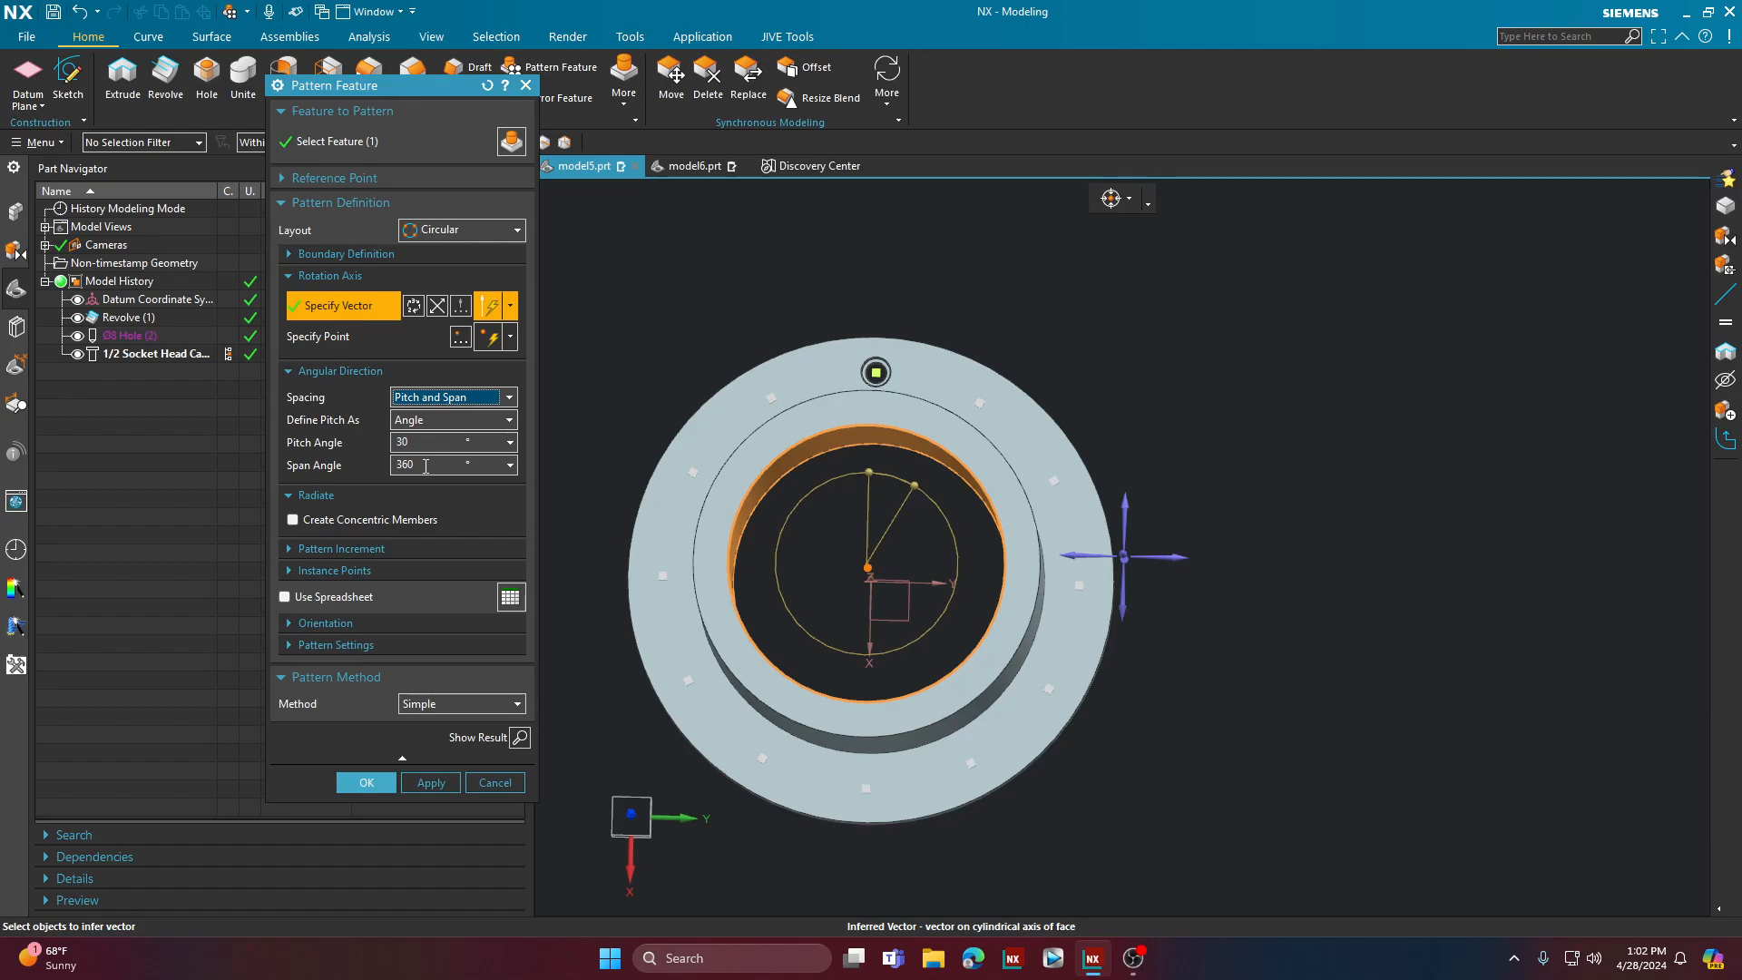
click(450, 400)
click(450, 438)
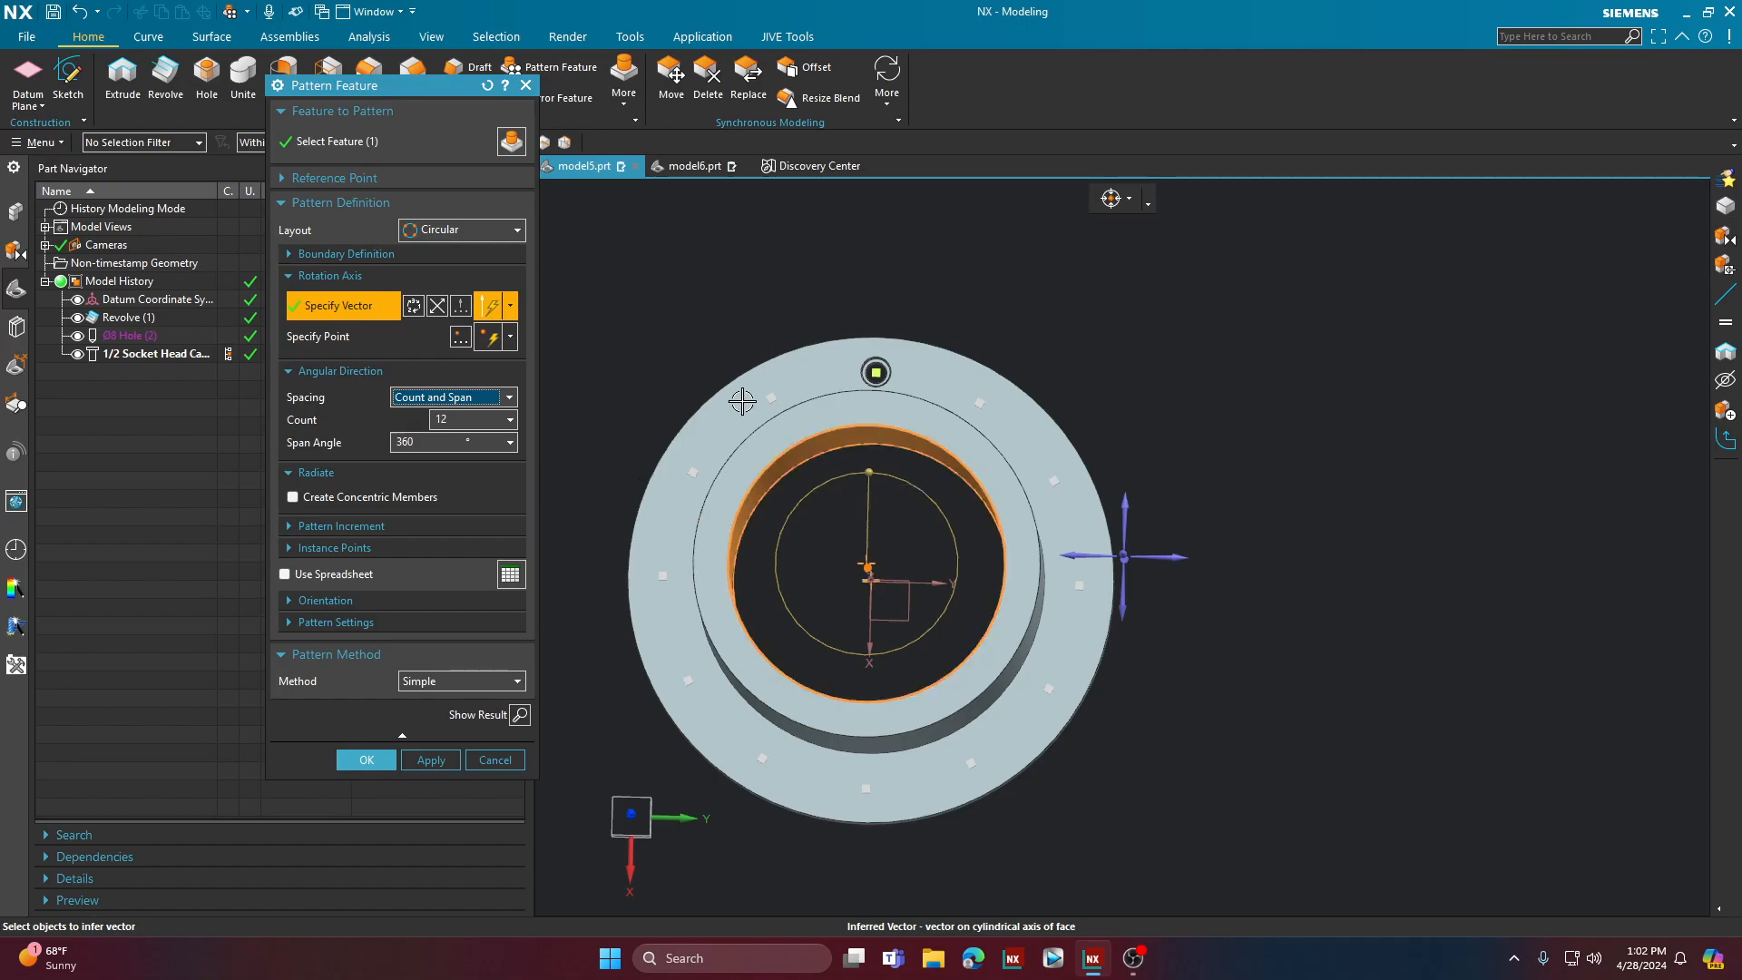
Step: Enable concentric members for the circular pattern, keep the first circle included, and set the radial count to 3
scroll(740, 407, up, 2)
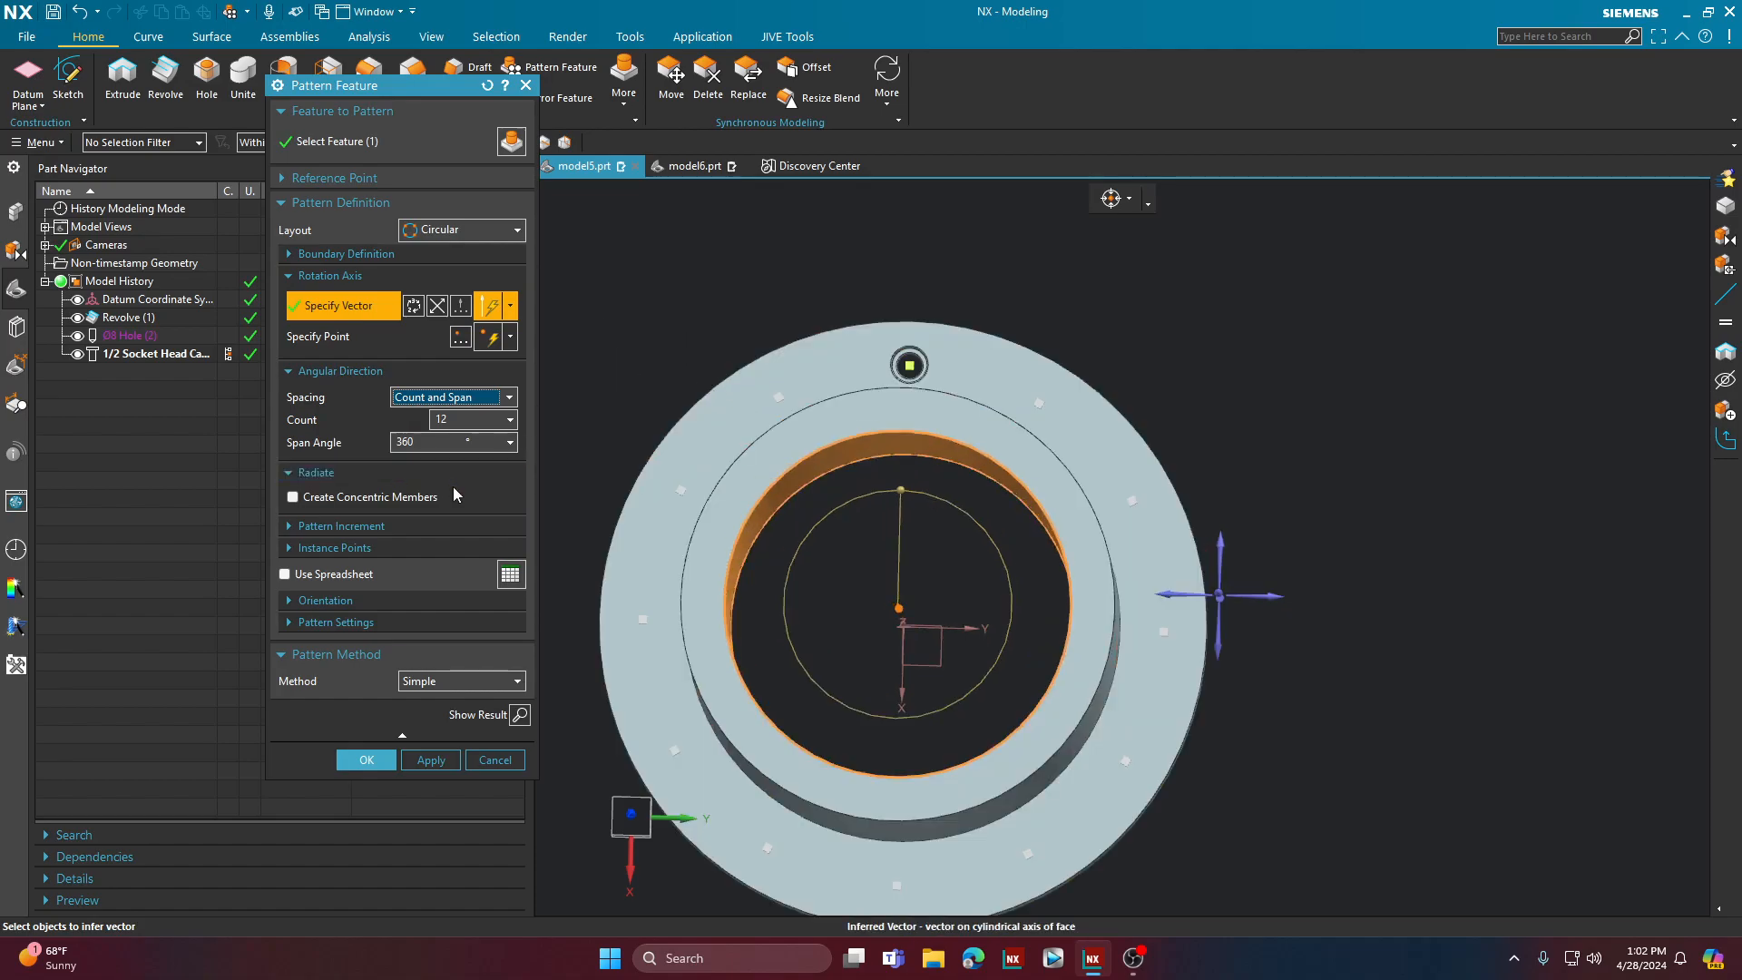
click(293, 497)
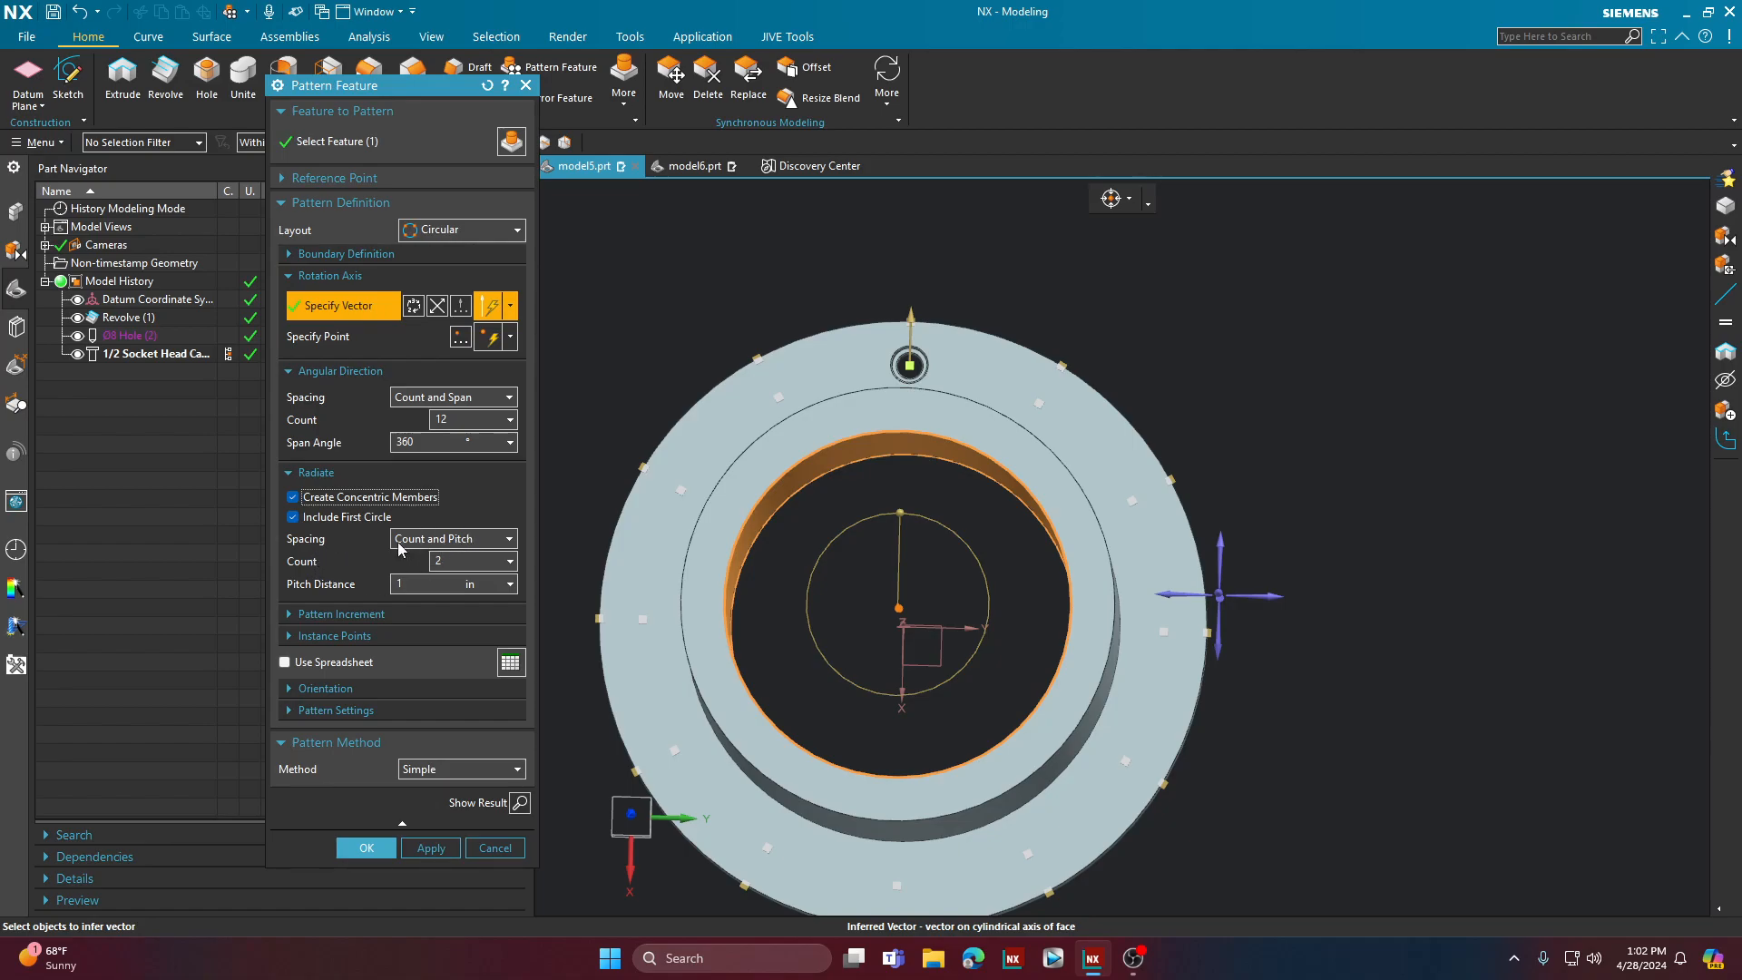
click(357, 521)
click(356, 521)
double_click(444, 562)
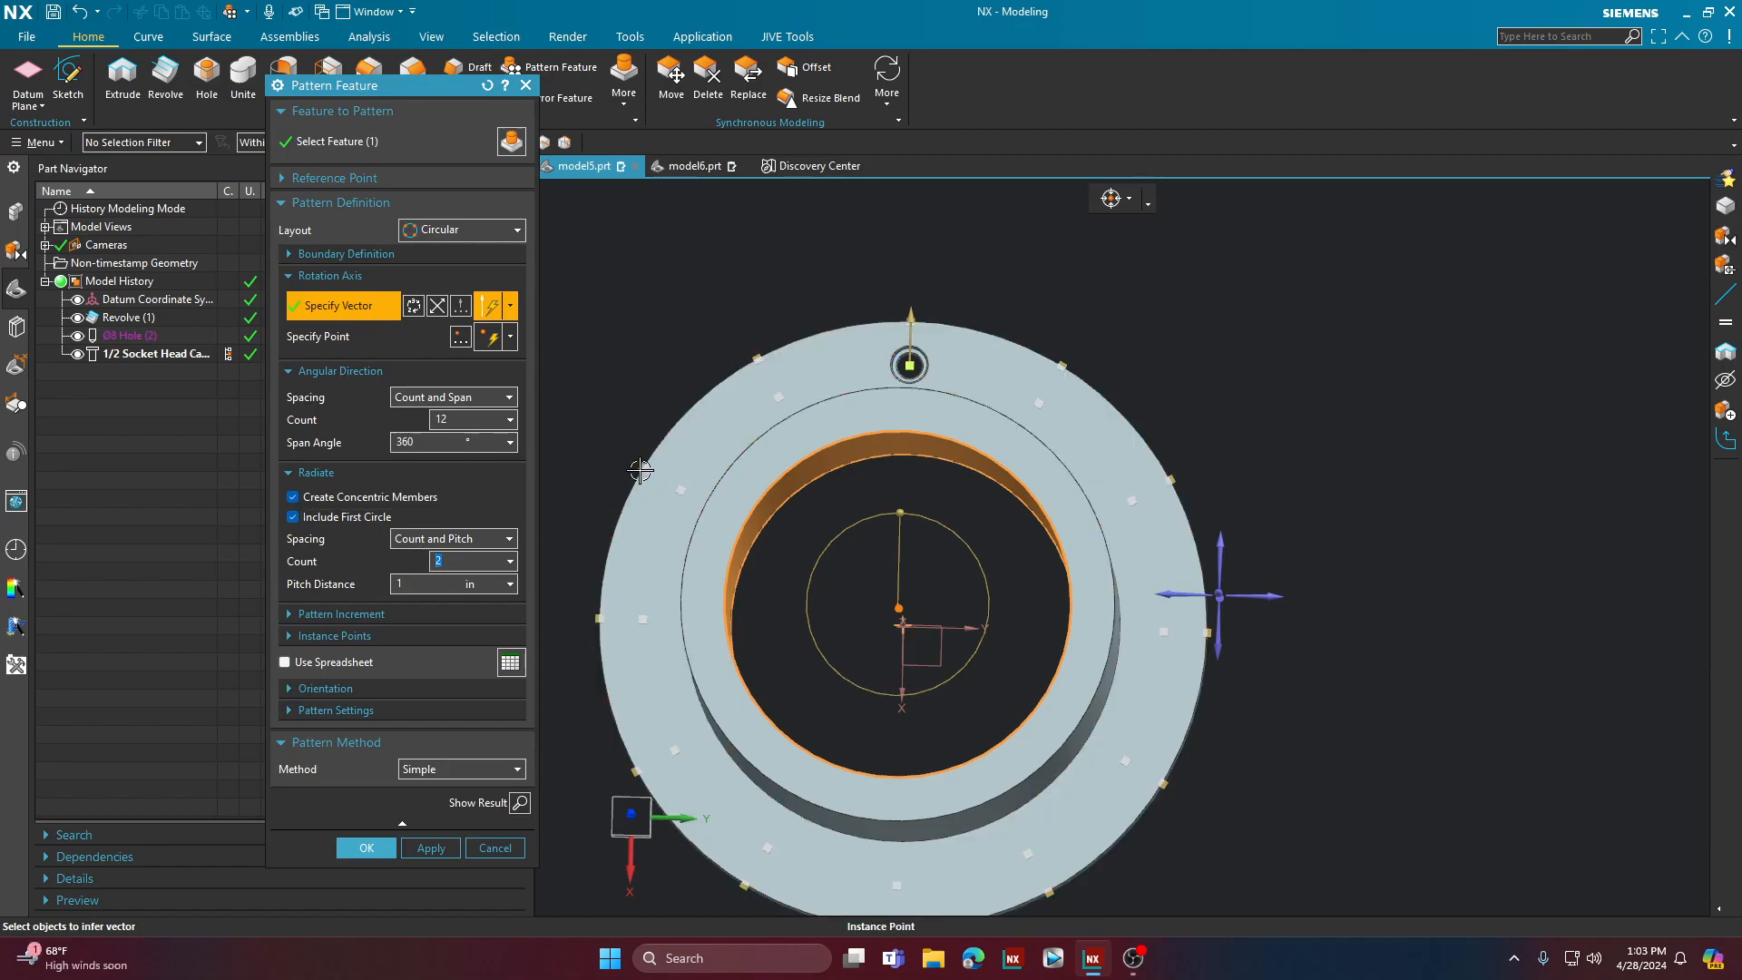
text(3)
key(Return)
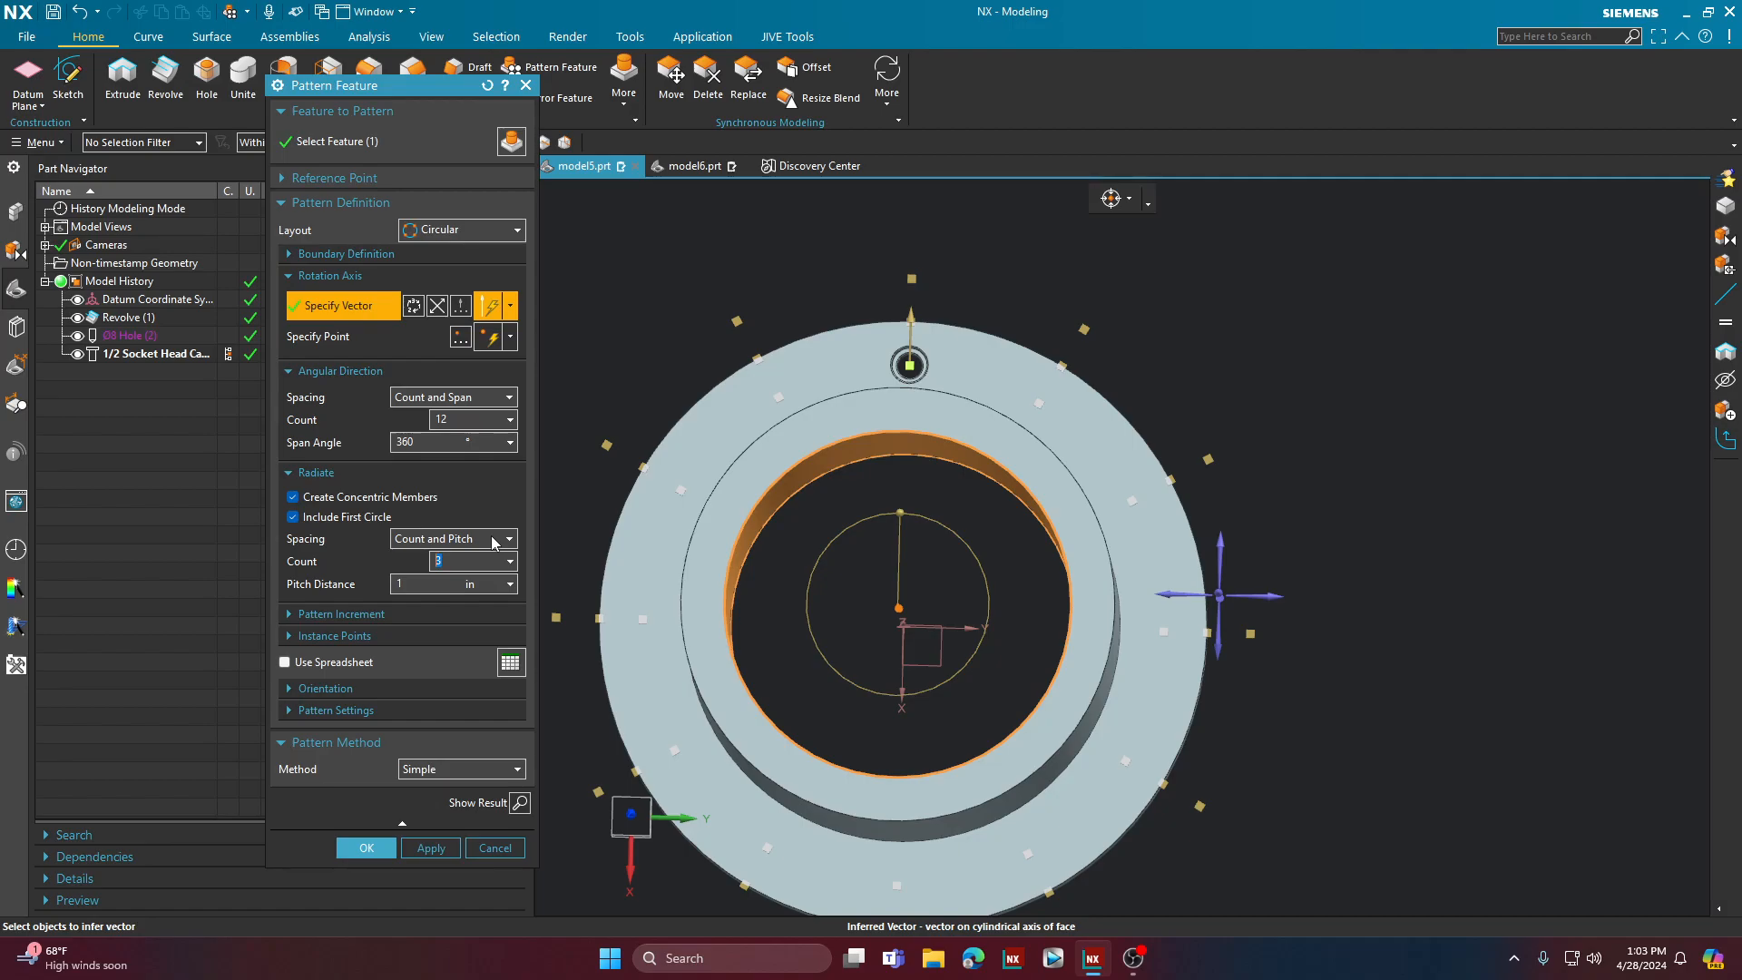
Step: Set the radial count of the pattern's concentric members to 4
text(4)
key(Return)
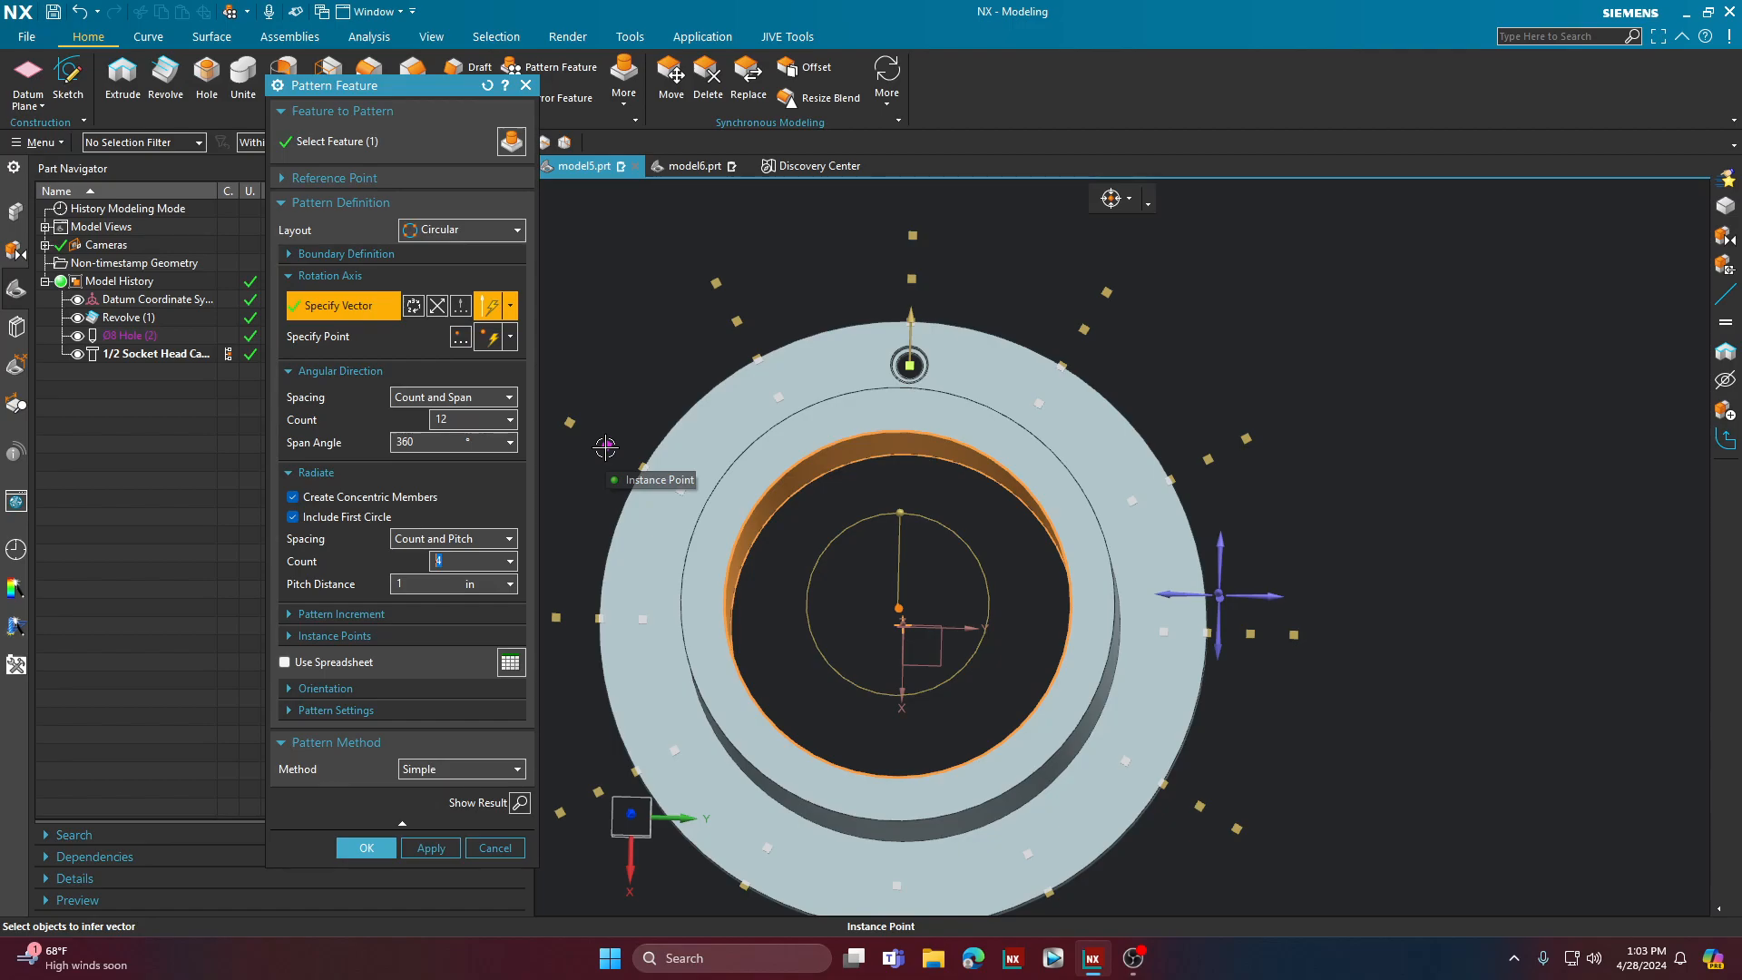
scroll(617, 521, up, 2)
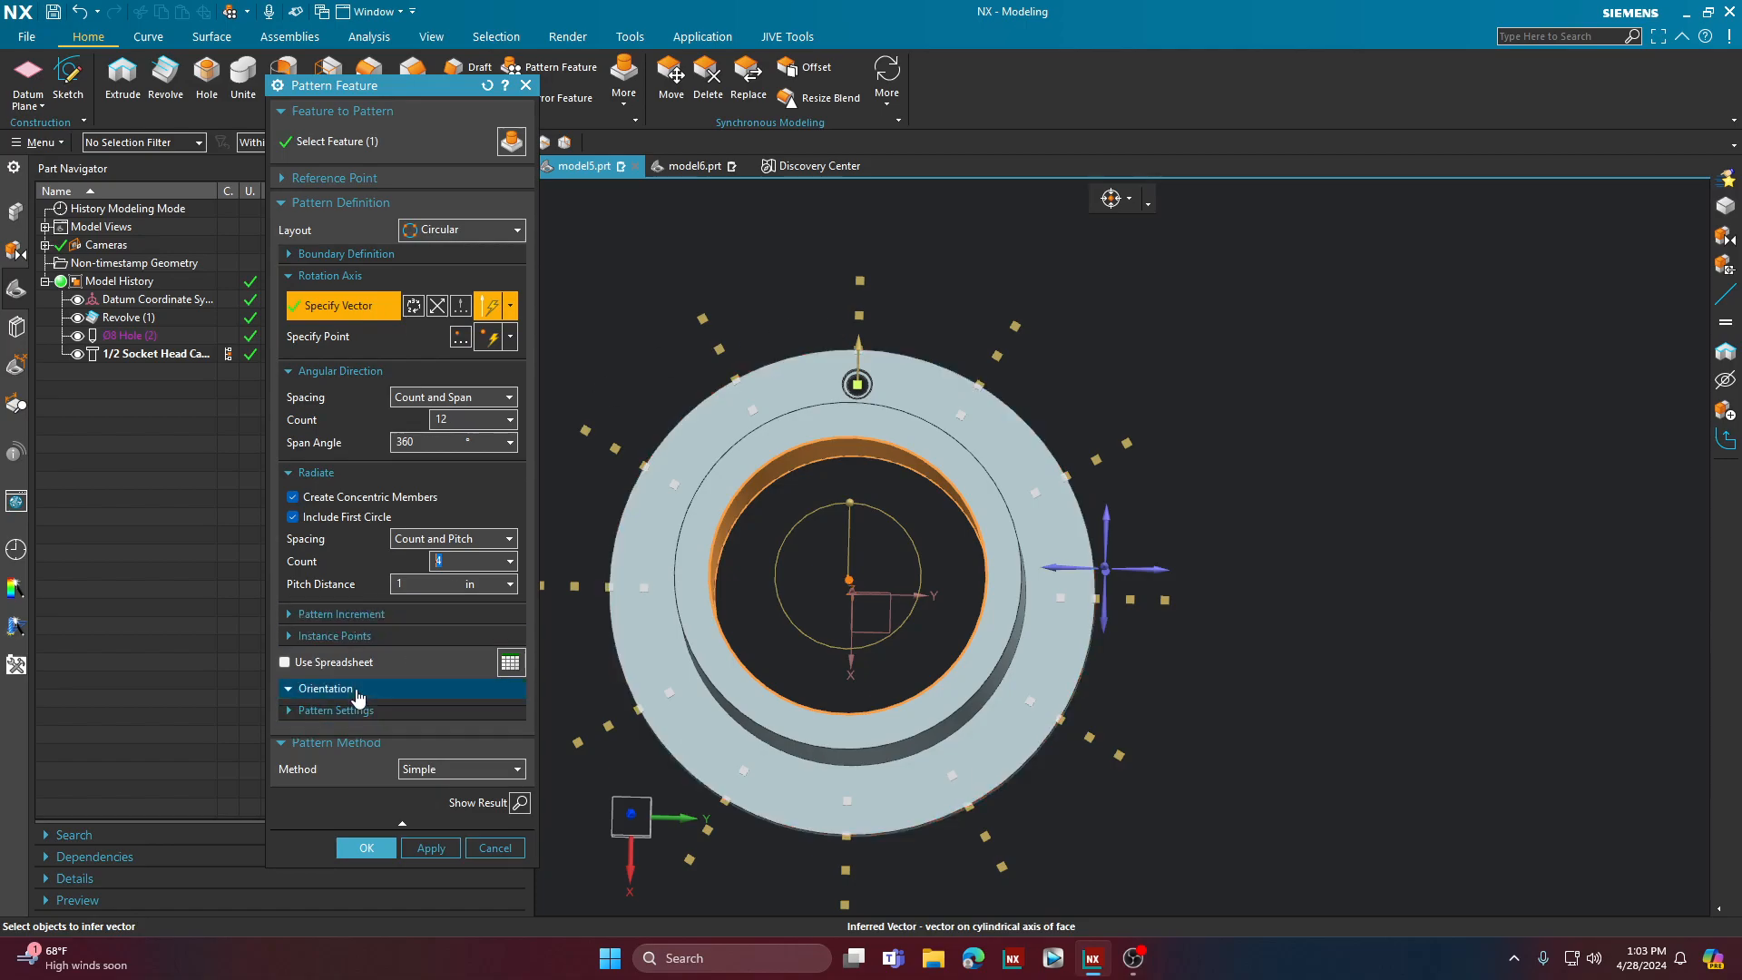
Step: Try staggering the concentric circles by Angle in the pattern settings, with the last line of instances turned off
click(357, 689)
click(335, 765)
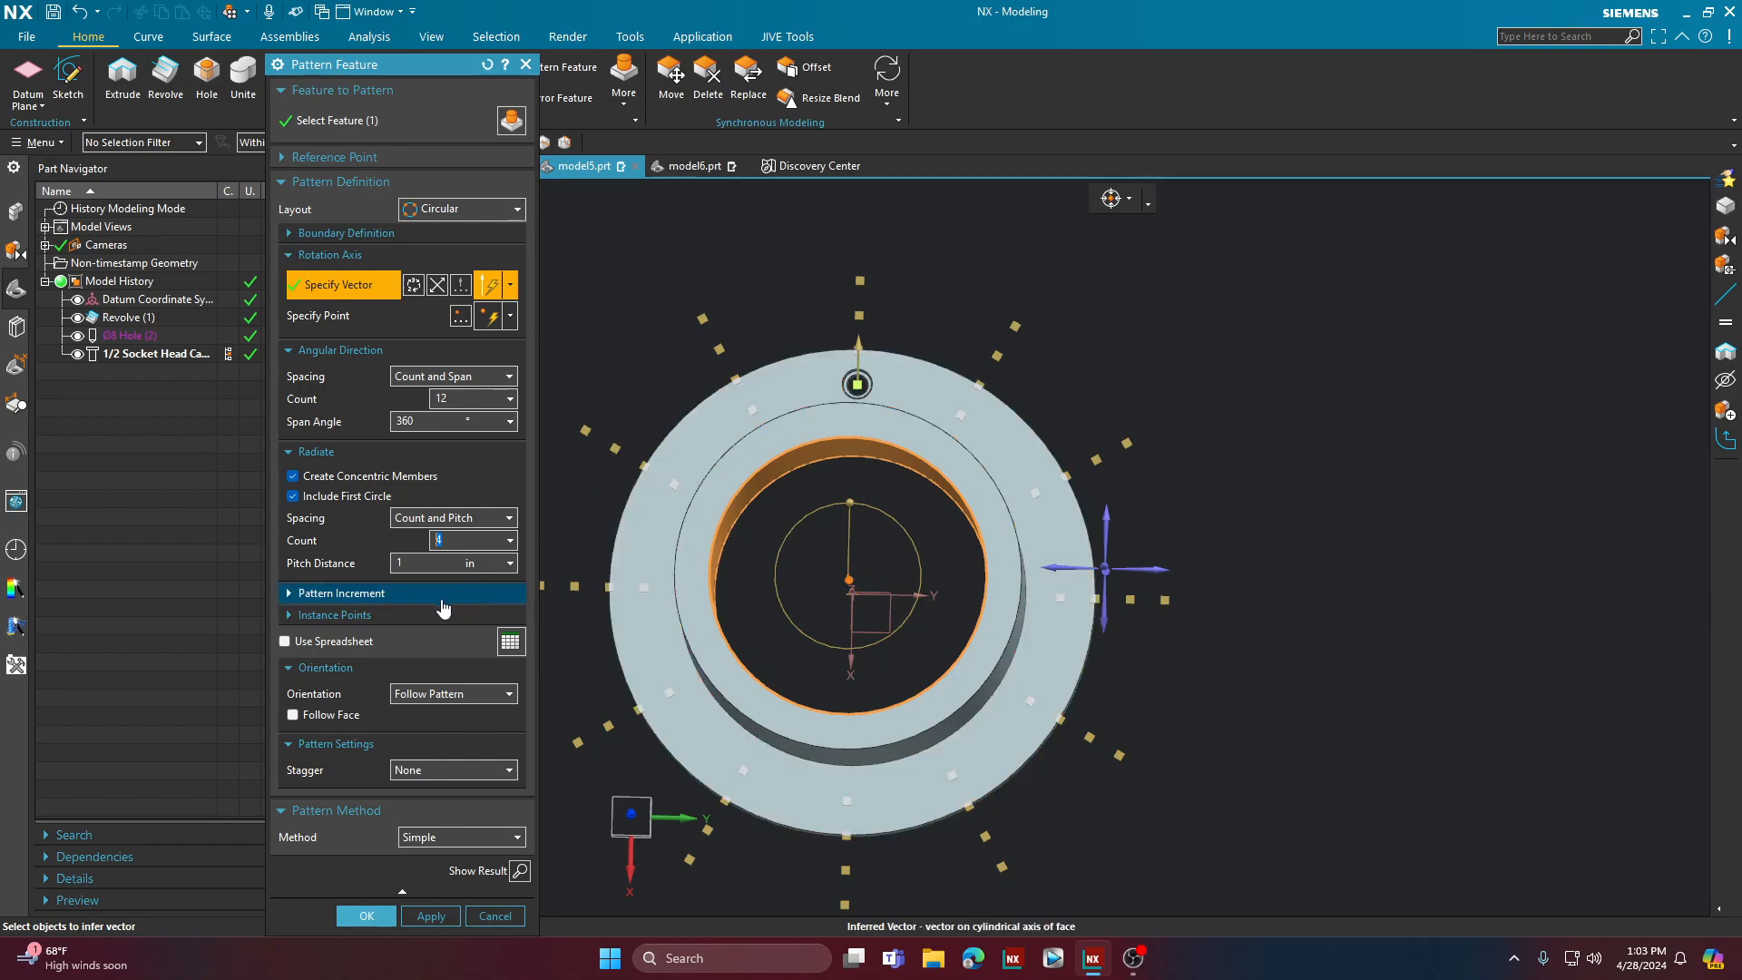
click(413, 777)
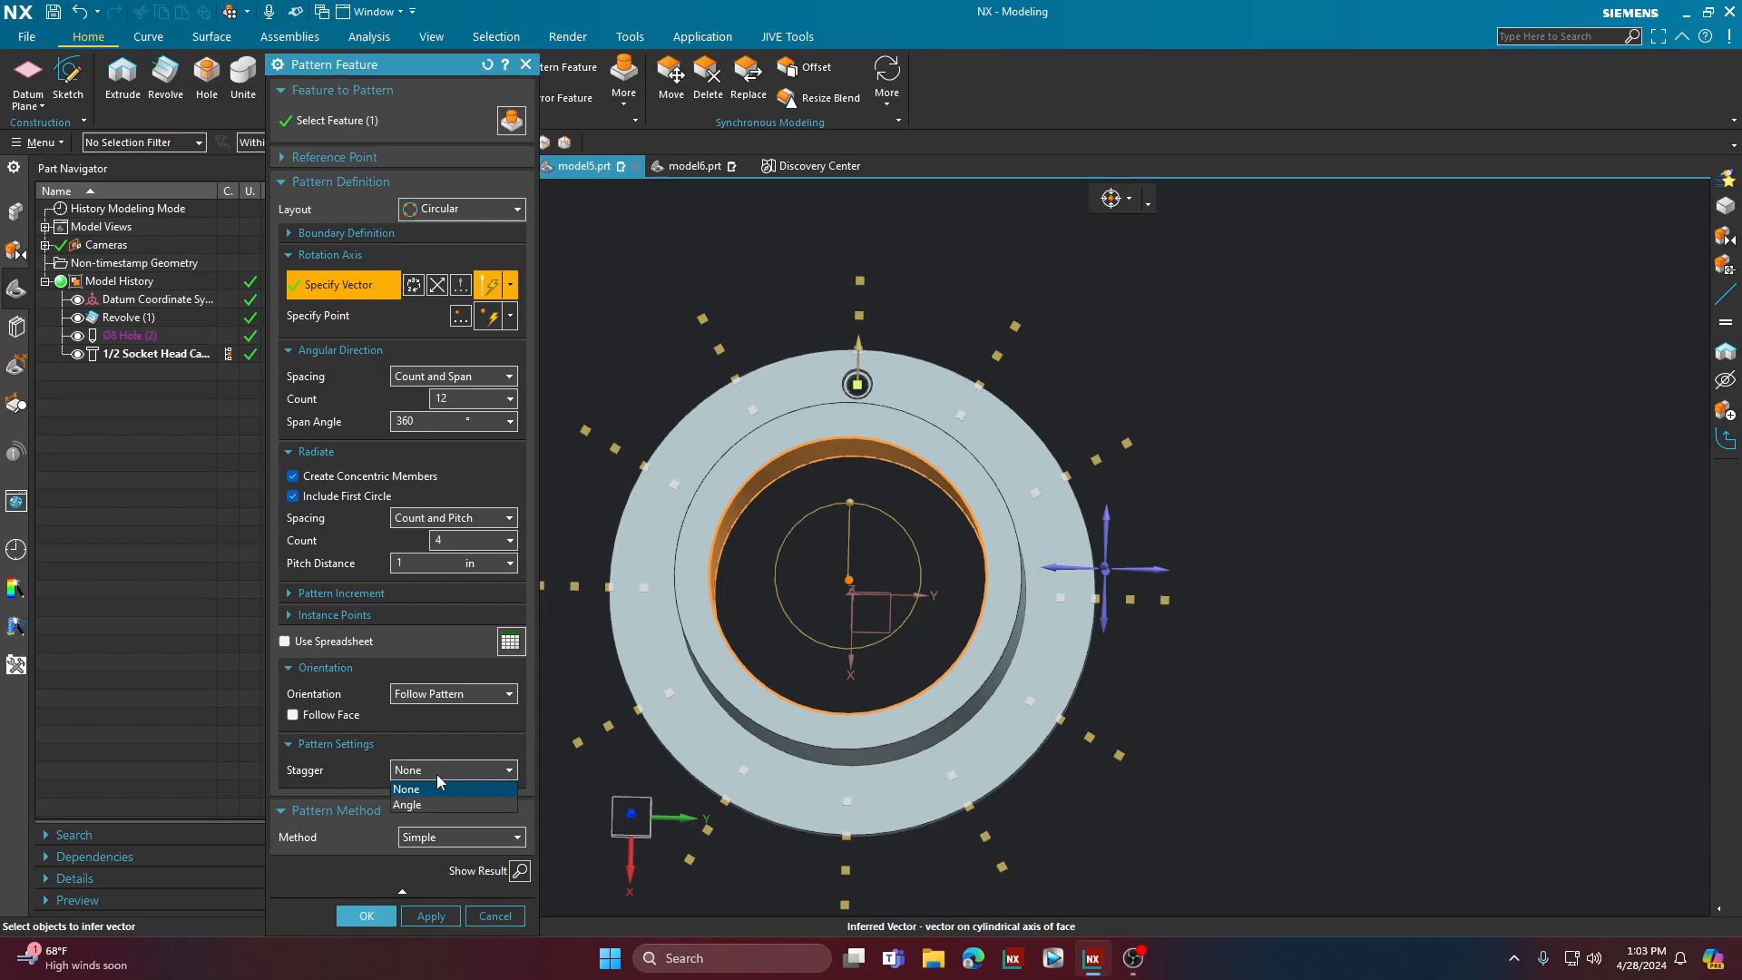
click(417, 819)
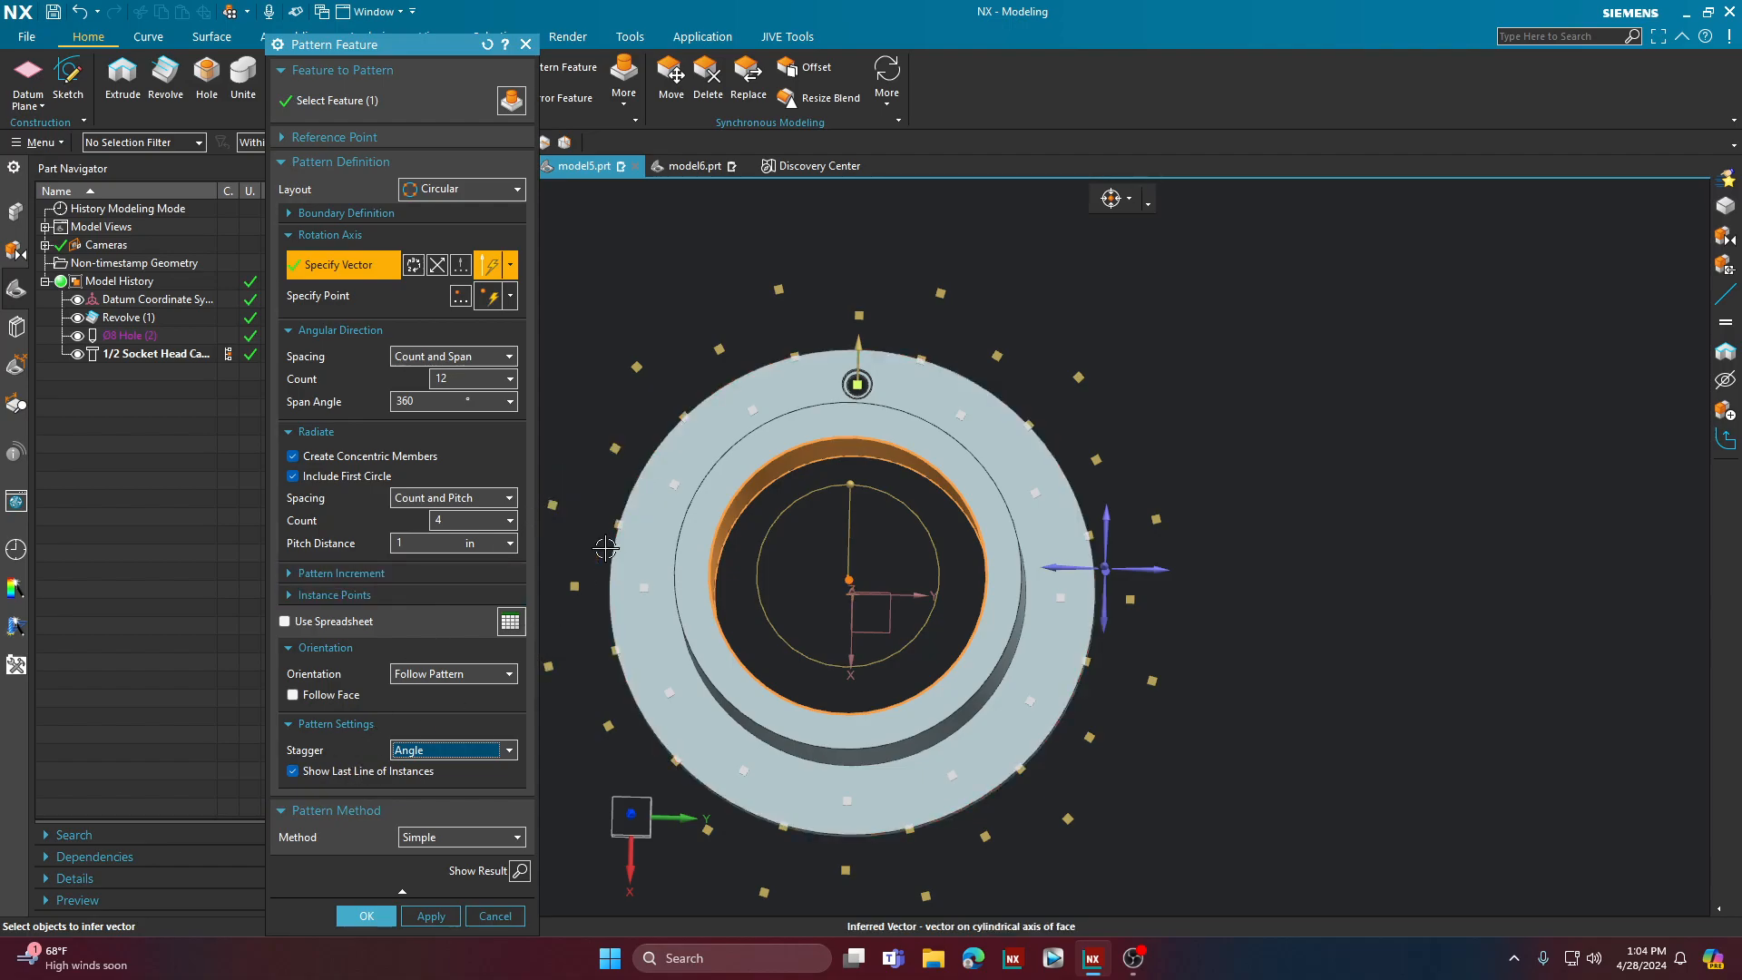
click(331, 773)
Step: Turn off concentric members for the flange's hole pattern and create the circular pattern with the Variational method
click(365, 458)
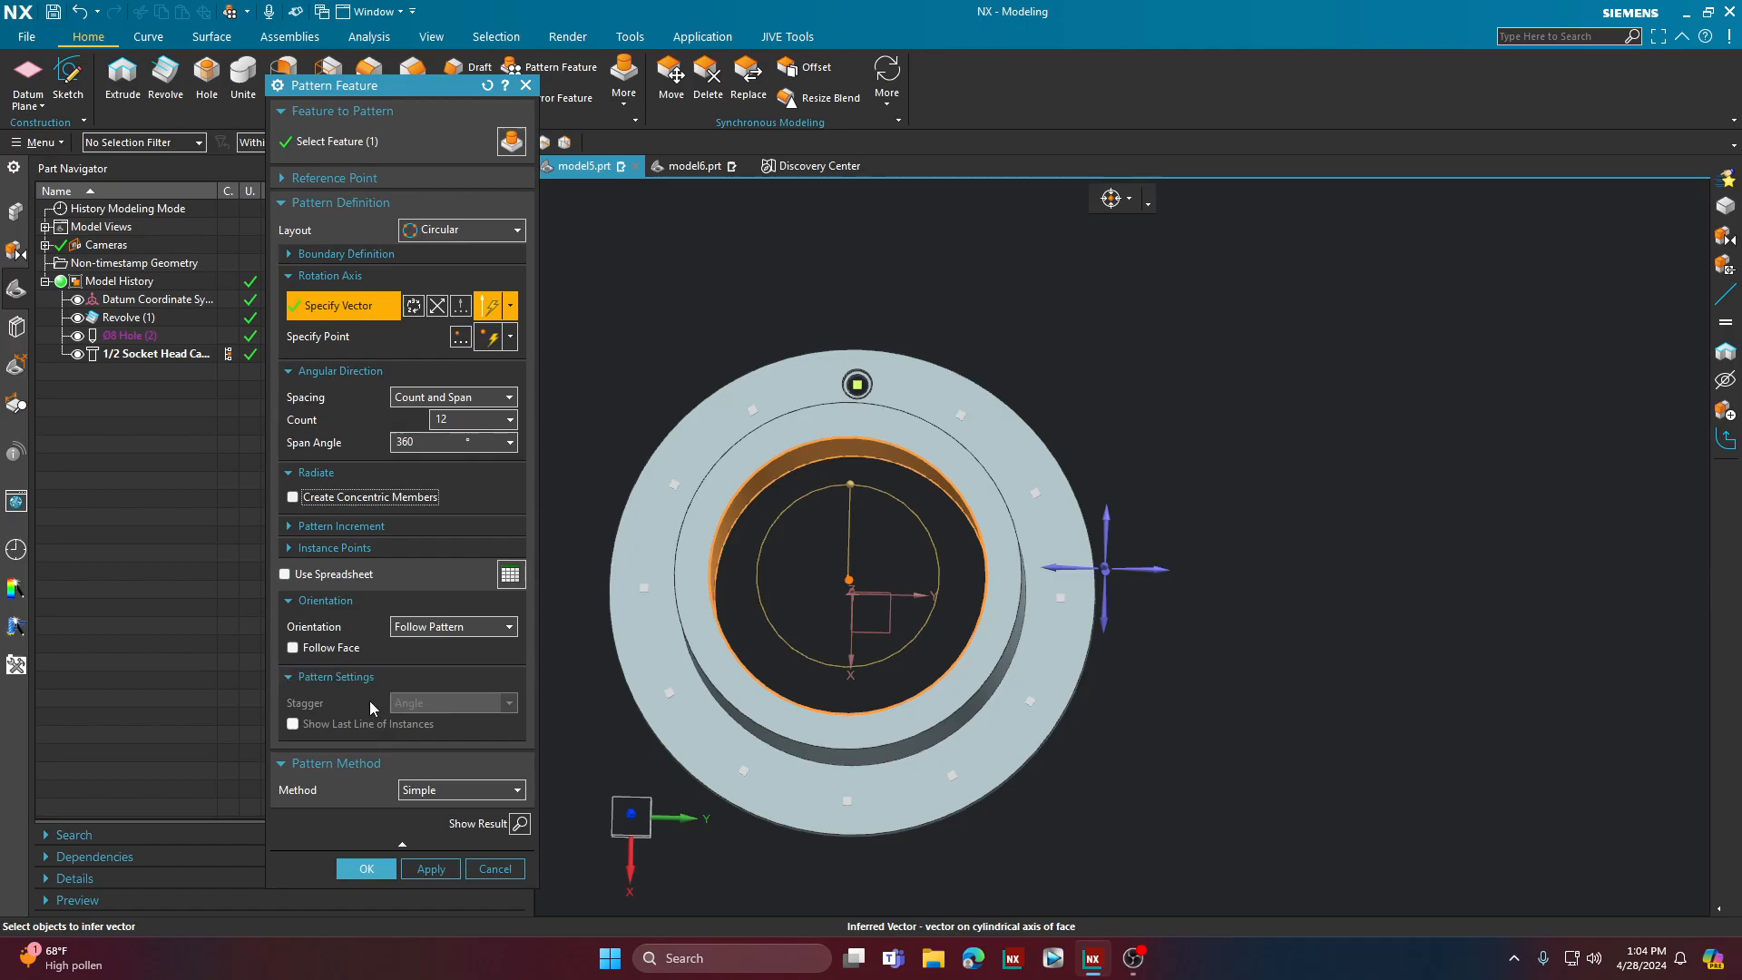
click(446, 793)
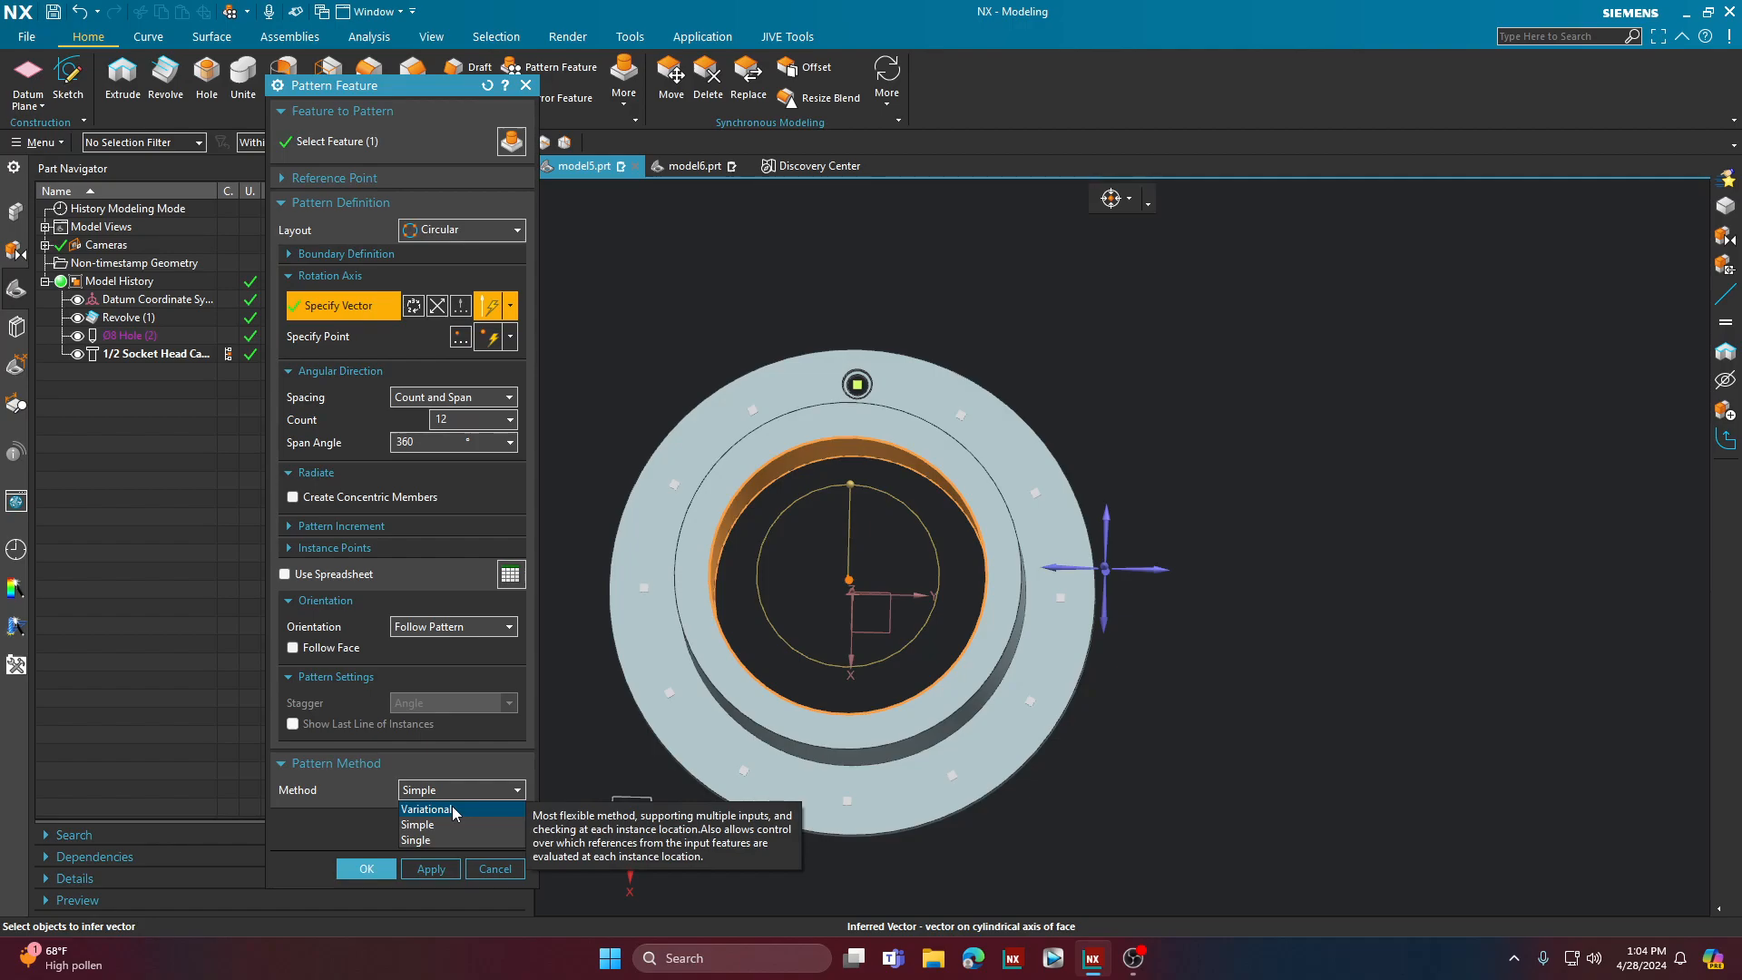
click(456, 810)
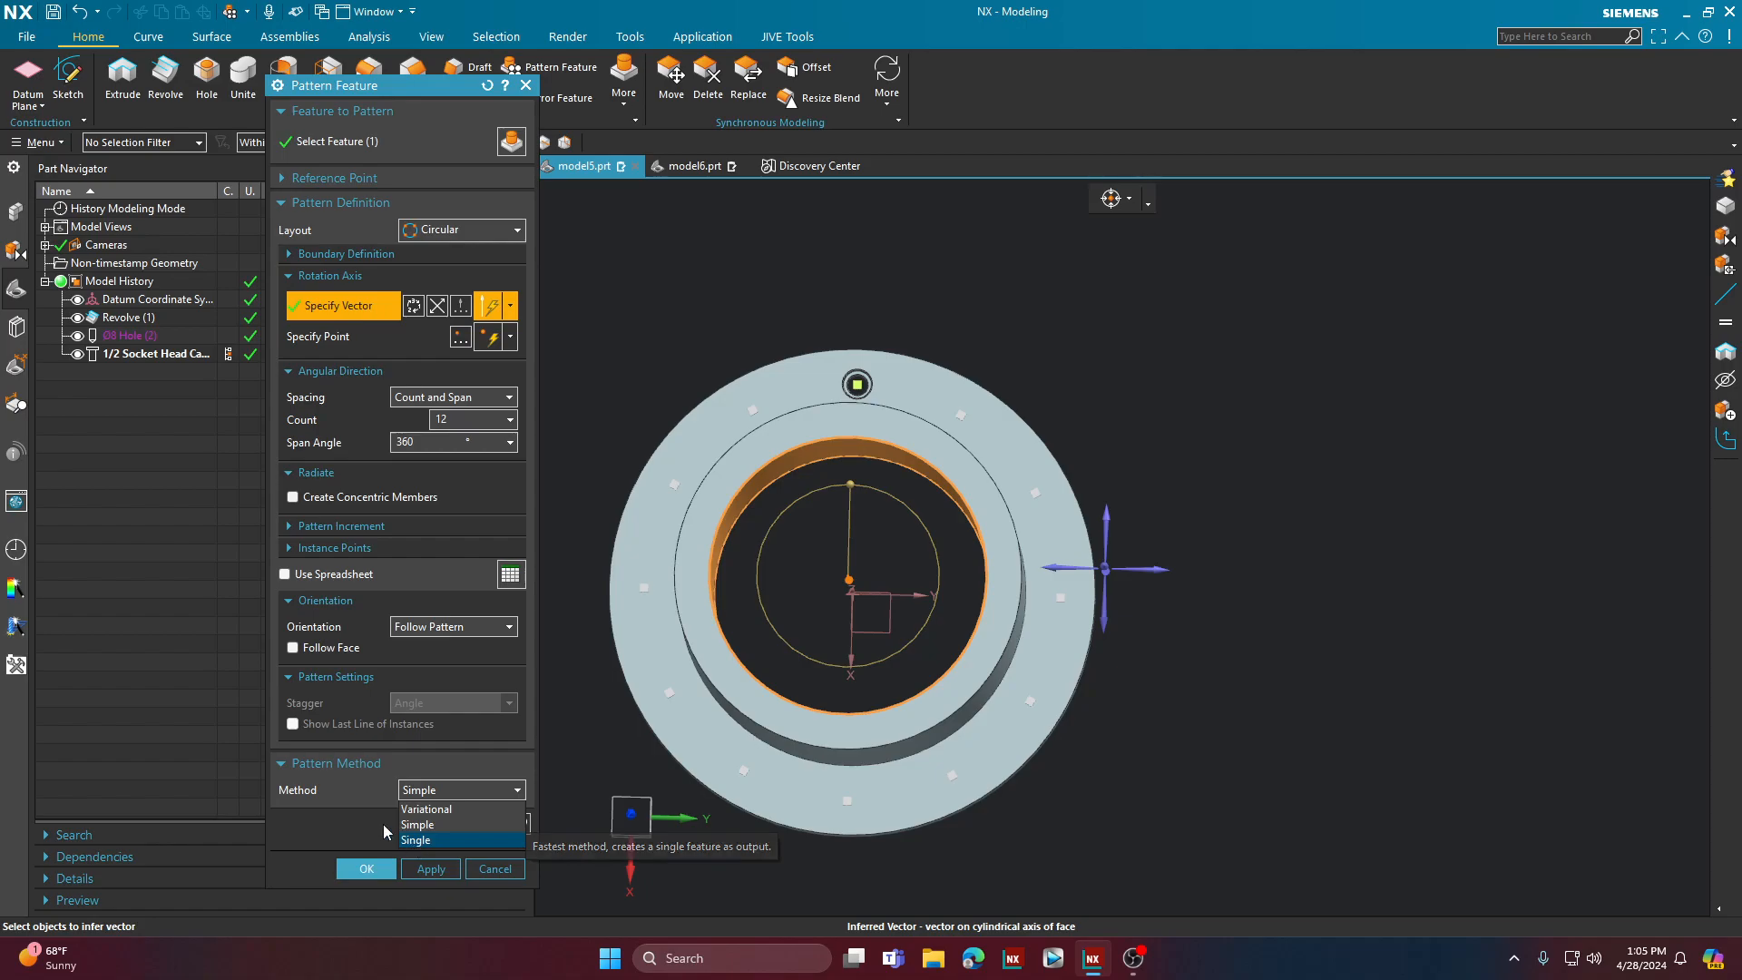
click(451, 810)
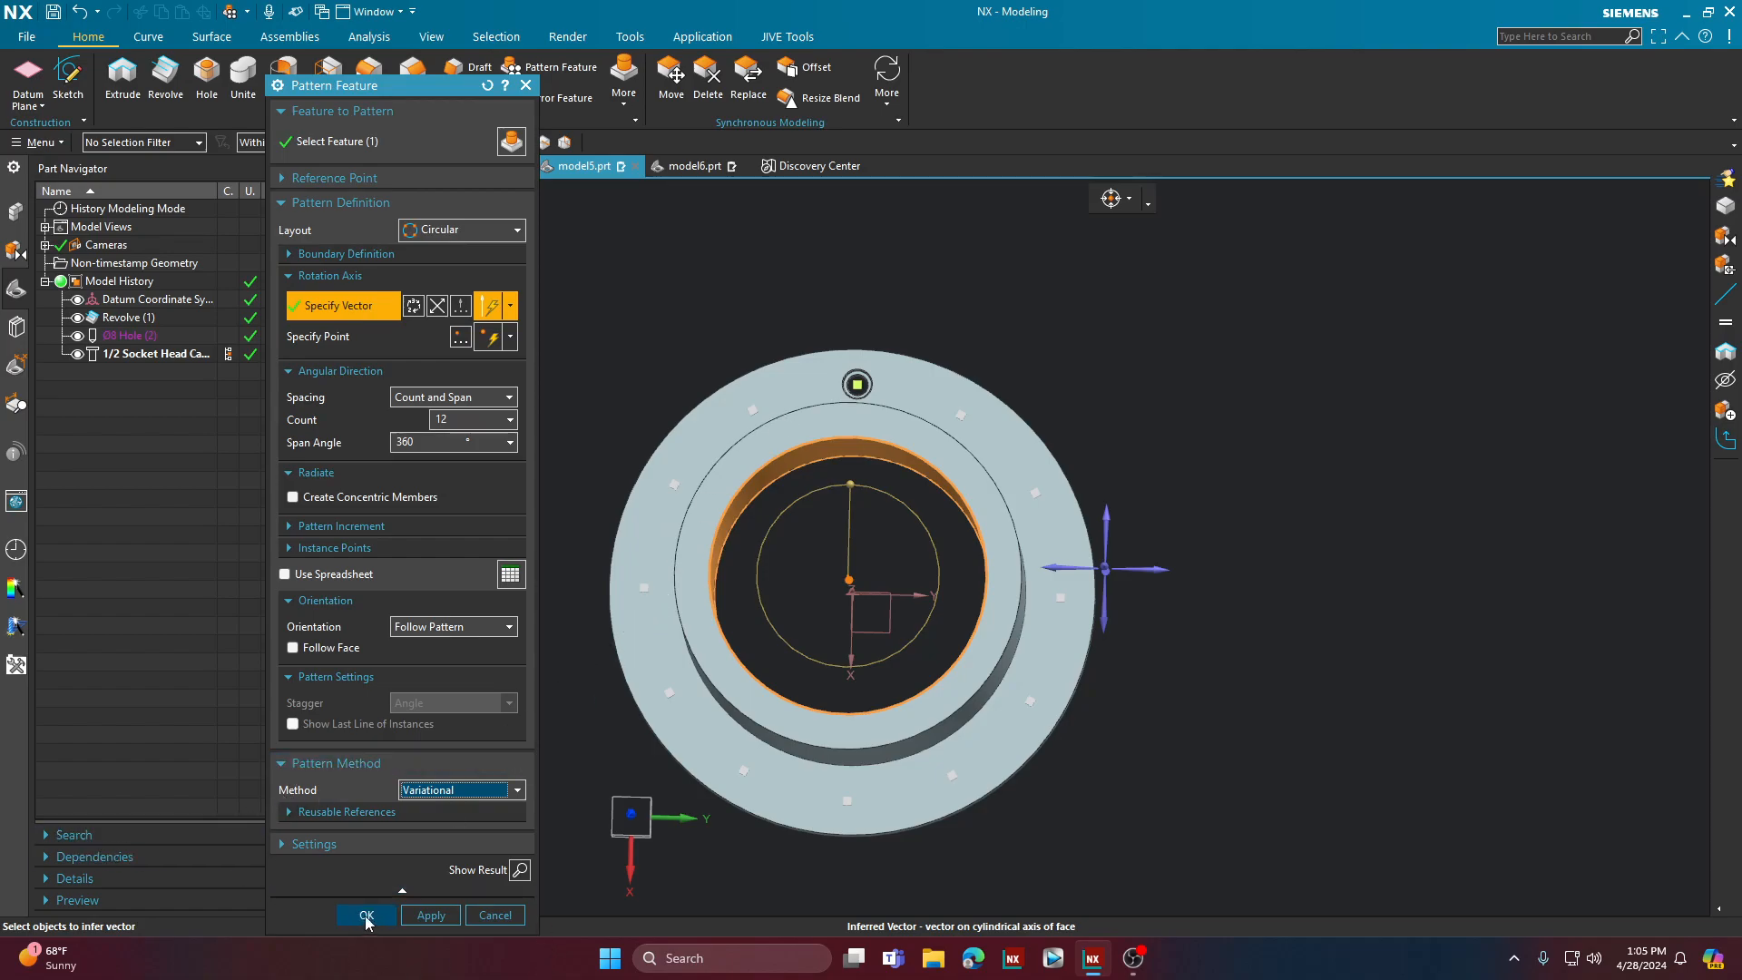
click(365, 916)
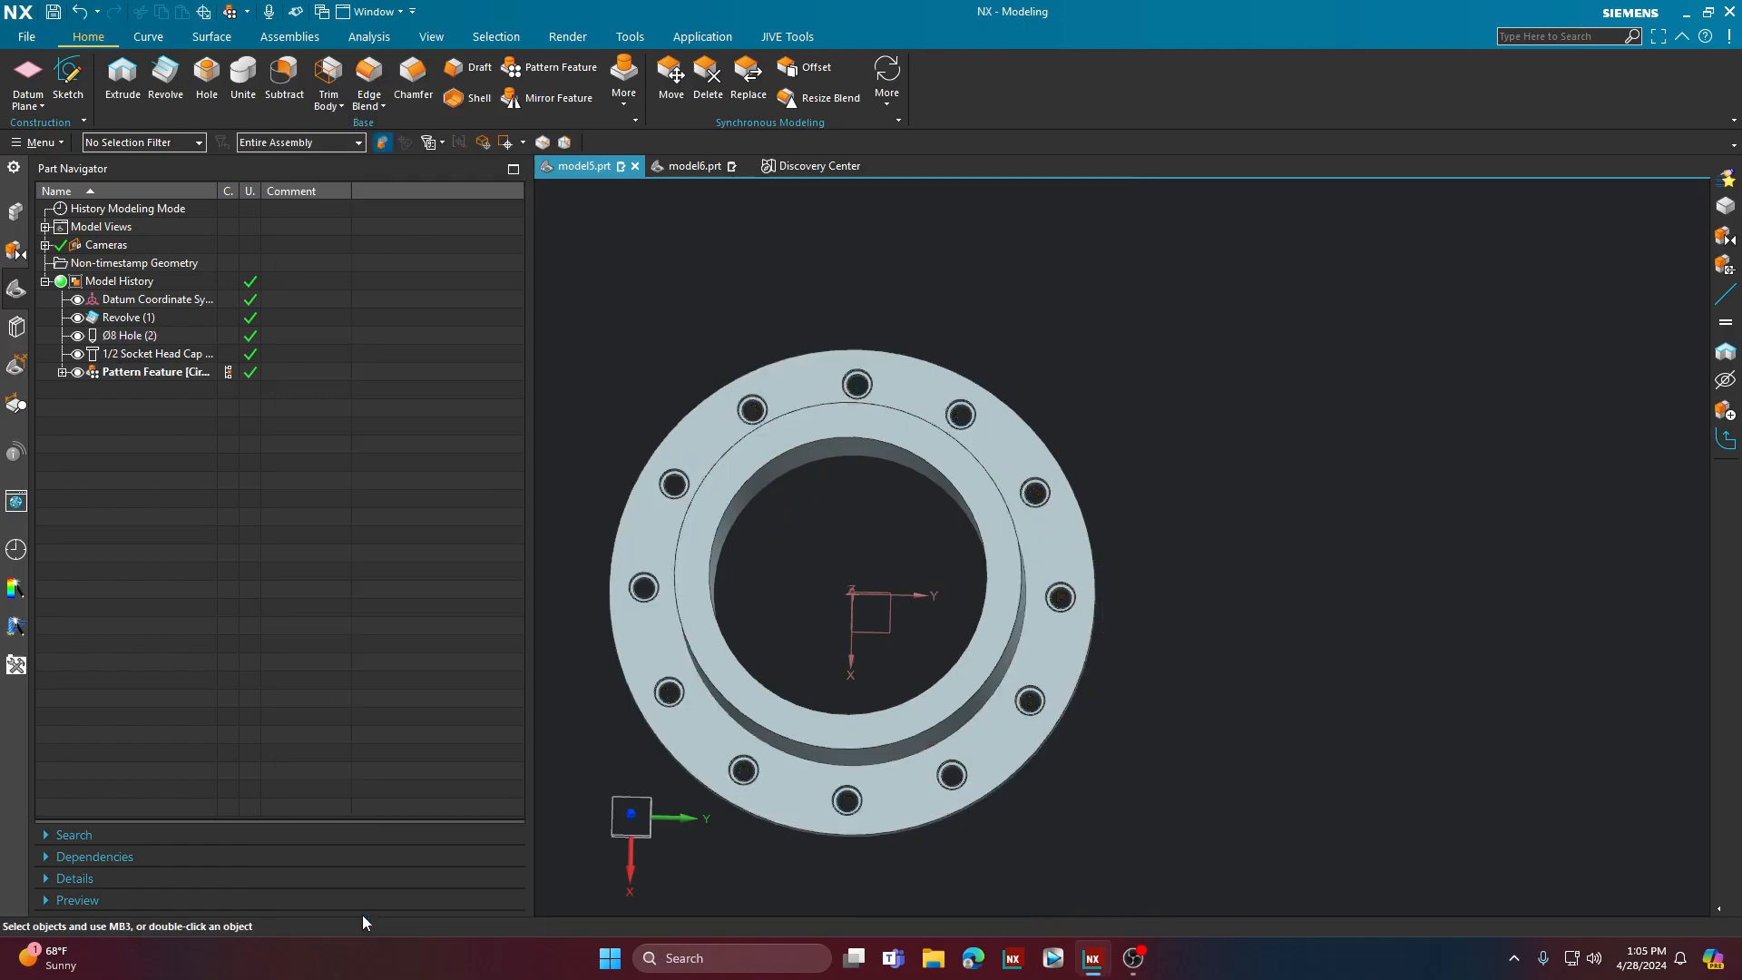
mouse_move(864, 554)
middle_down()
mouse_move(871, 517)
mouse_move(886, 525)
mouse_move(860, 554)
middle_up()
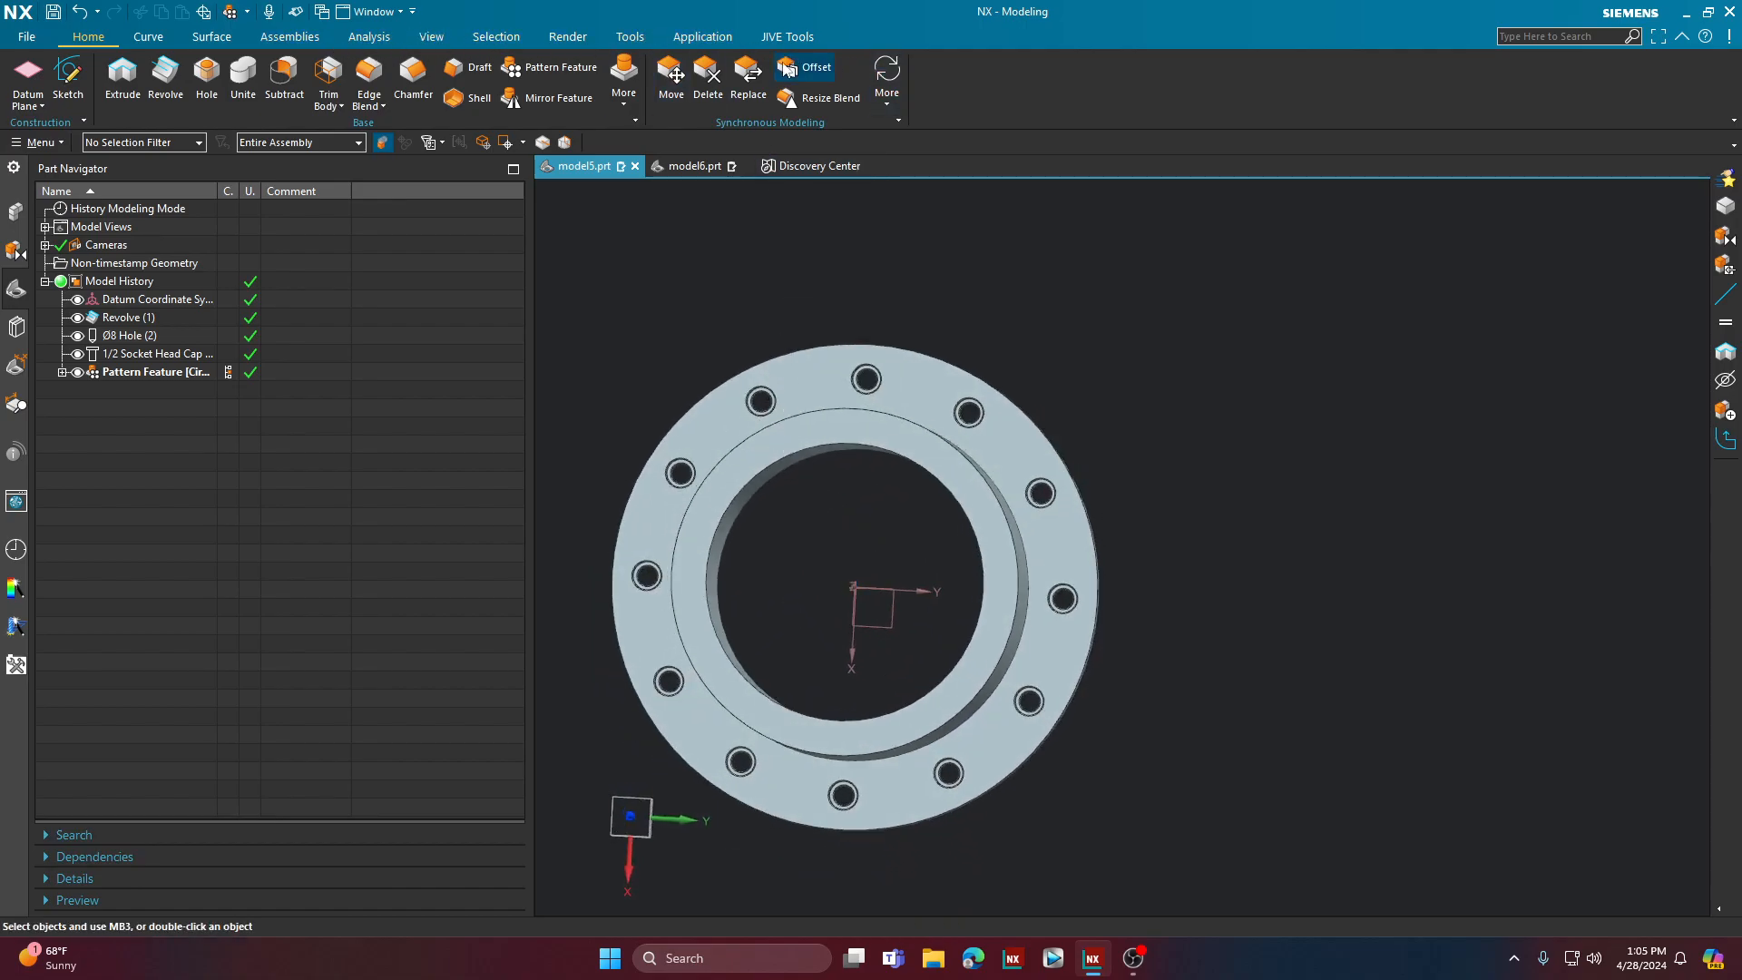
click(702, 38)
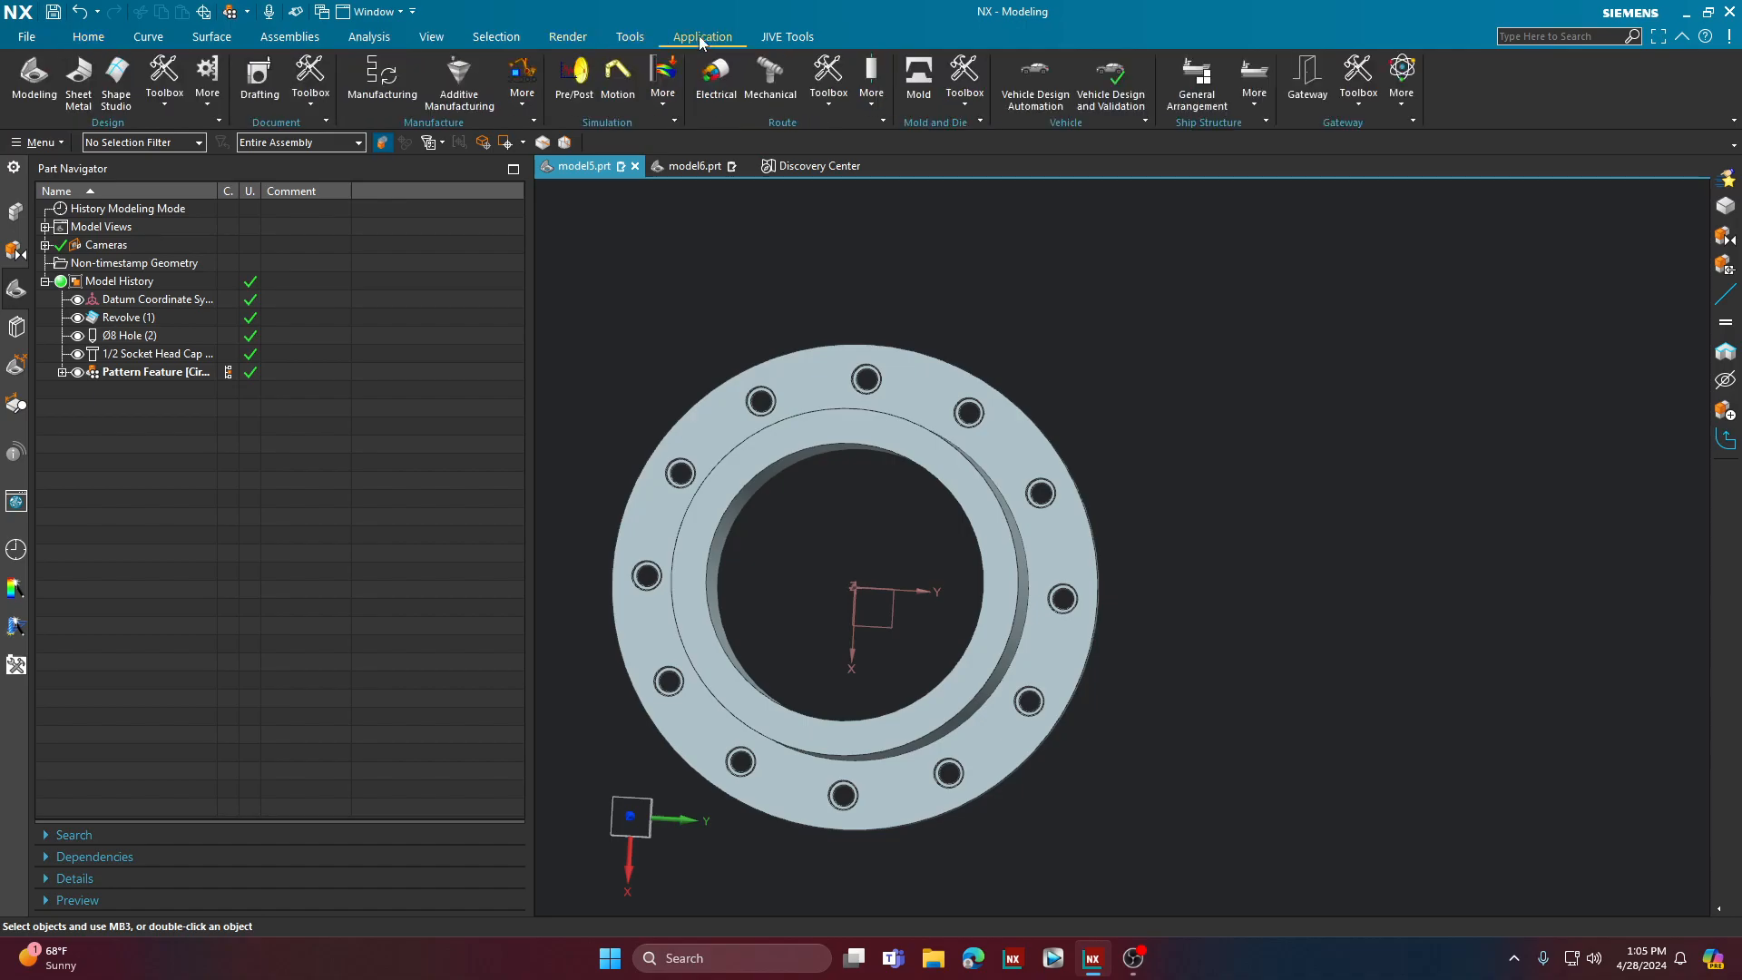
click(310, 91)
click(302, 156)
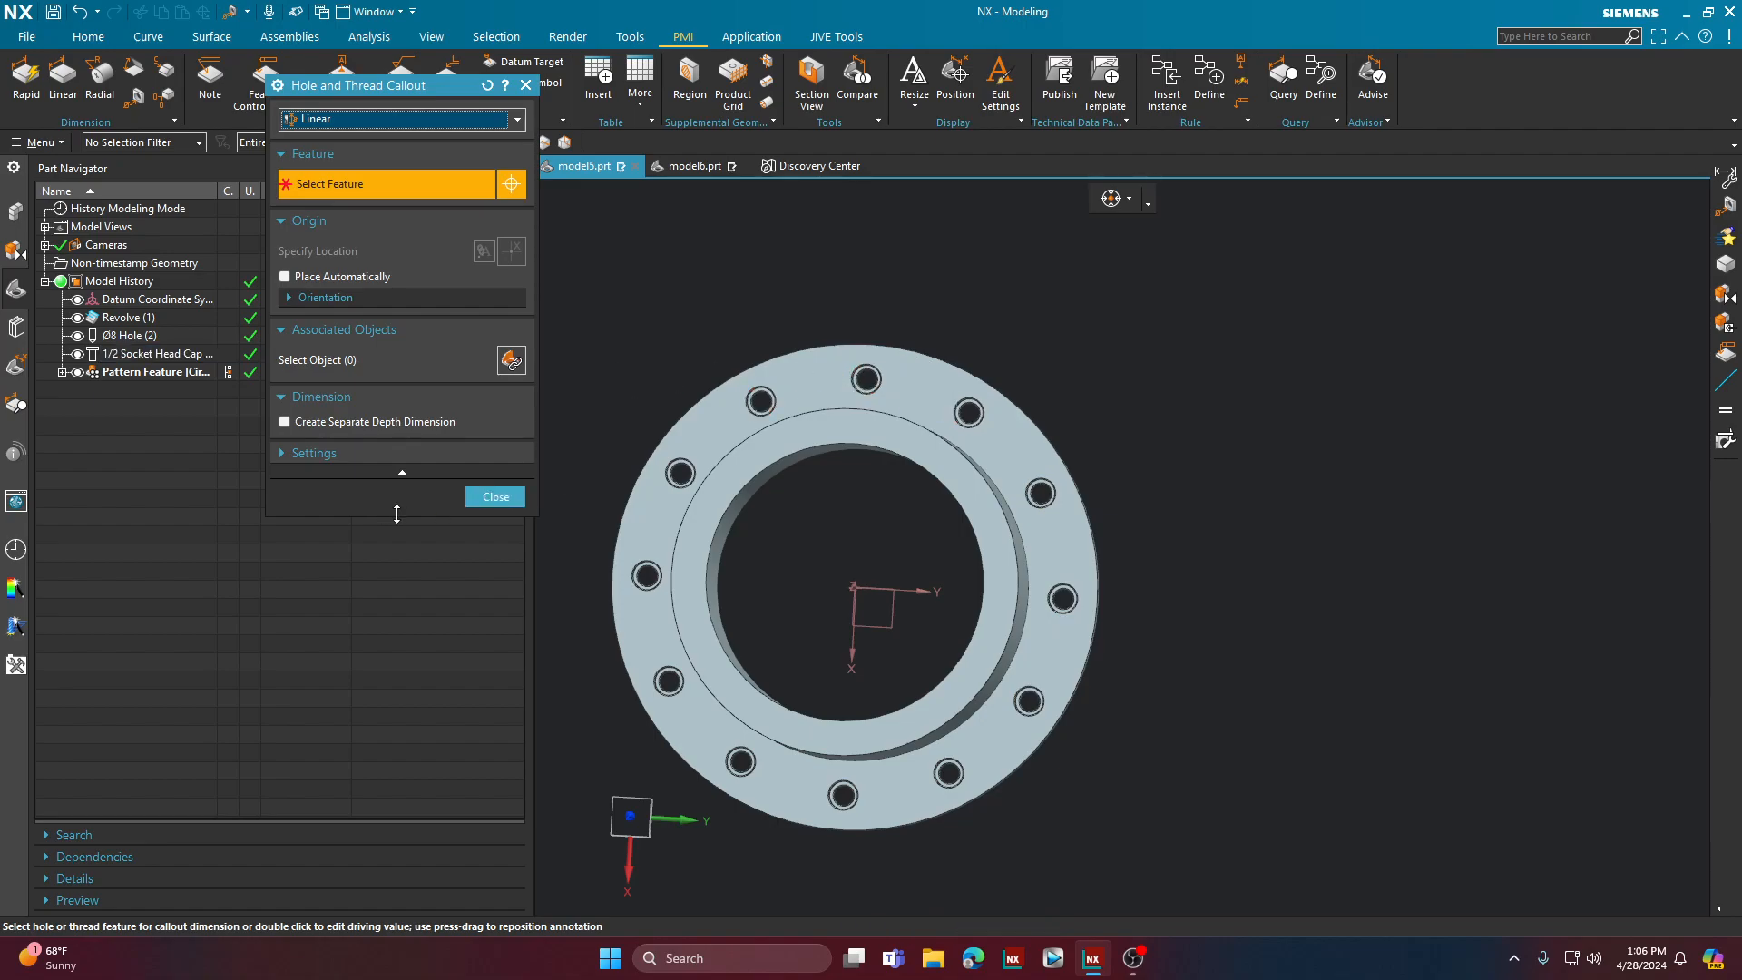
click(495, 497)
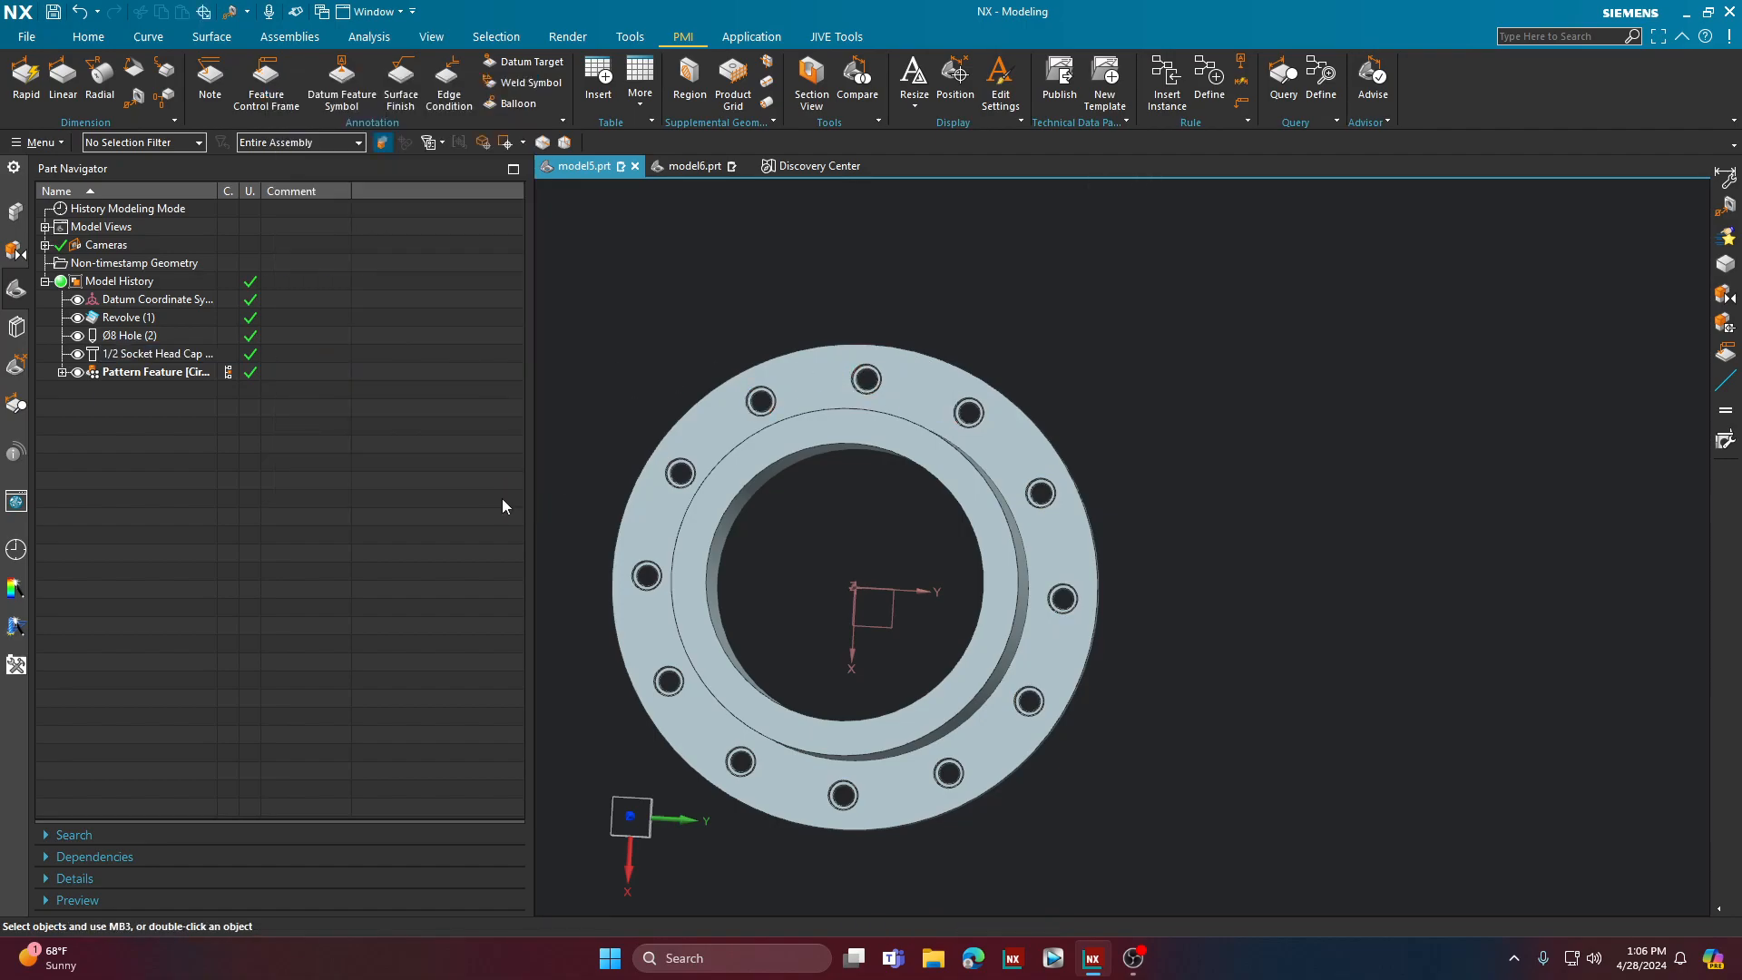
scroll(649, 657, down, 3)
middle_drag(649, 657, 640, 641)
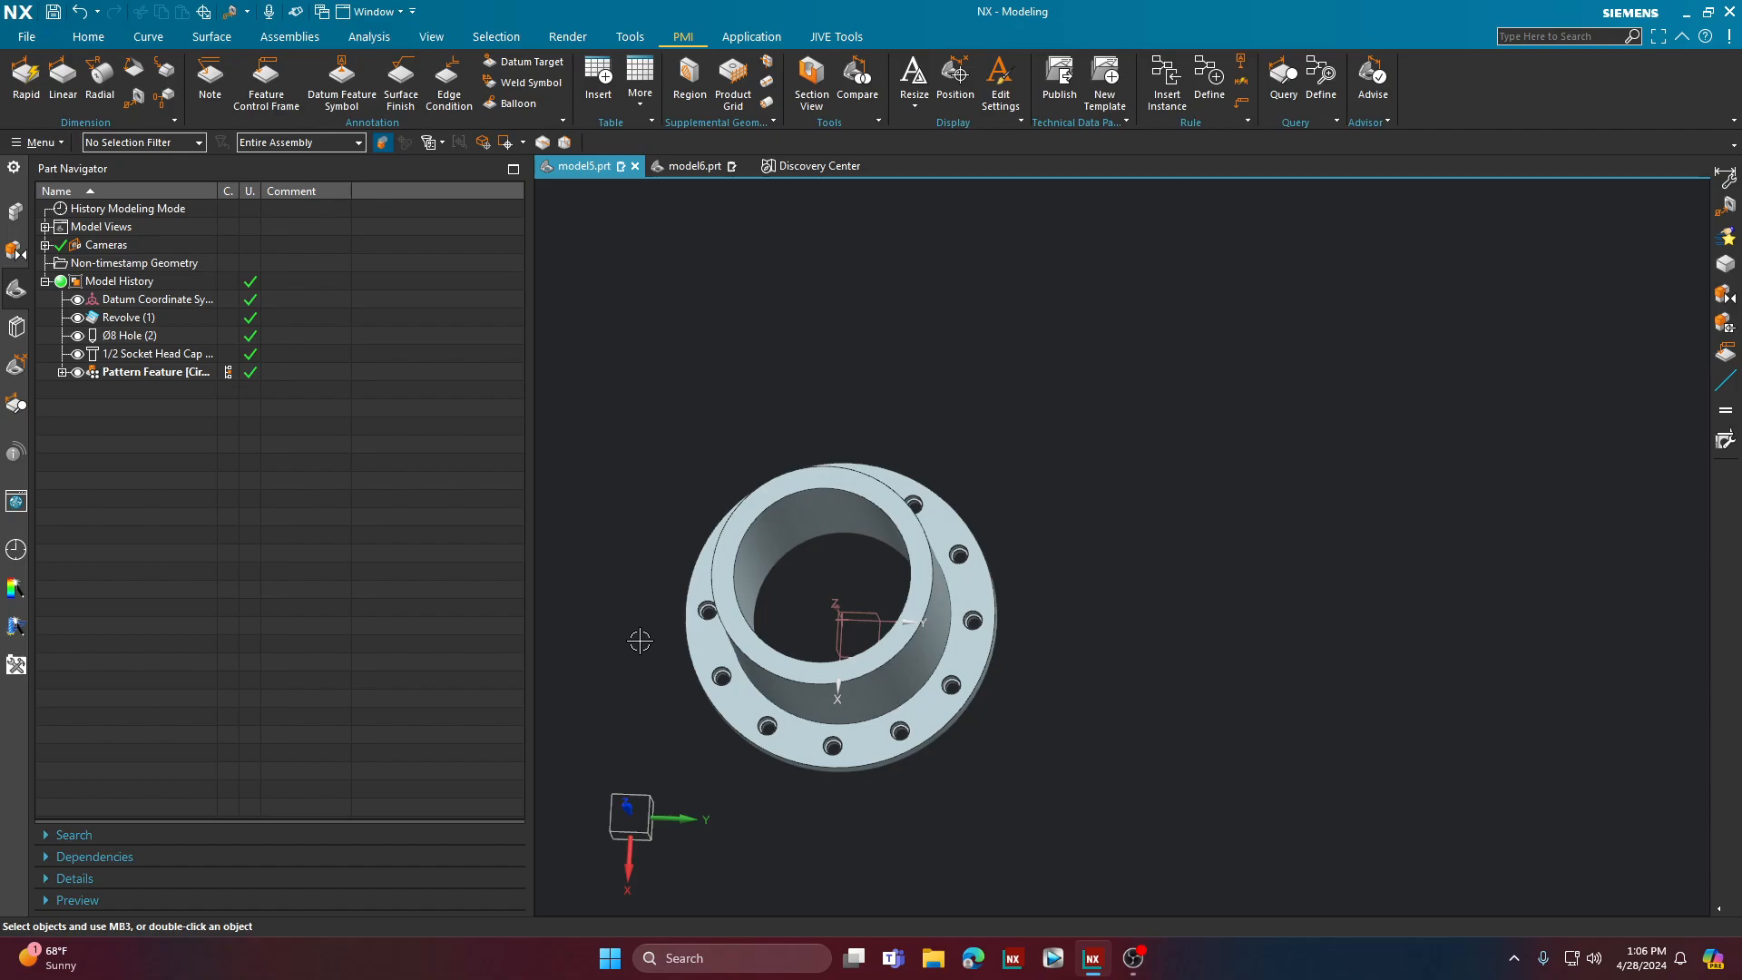
Step: Switch to the model6.prt part and face the tapered plate with its small hole
click(693, 166)
scroll(767, 386, down, 3)
middle_drag(913, 378, 841, 471)
scroll(841, 471, up, 2)
click(131, 320)
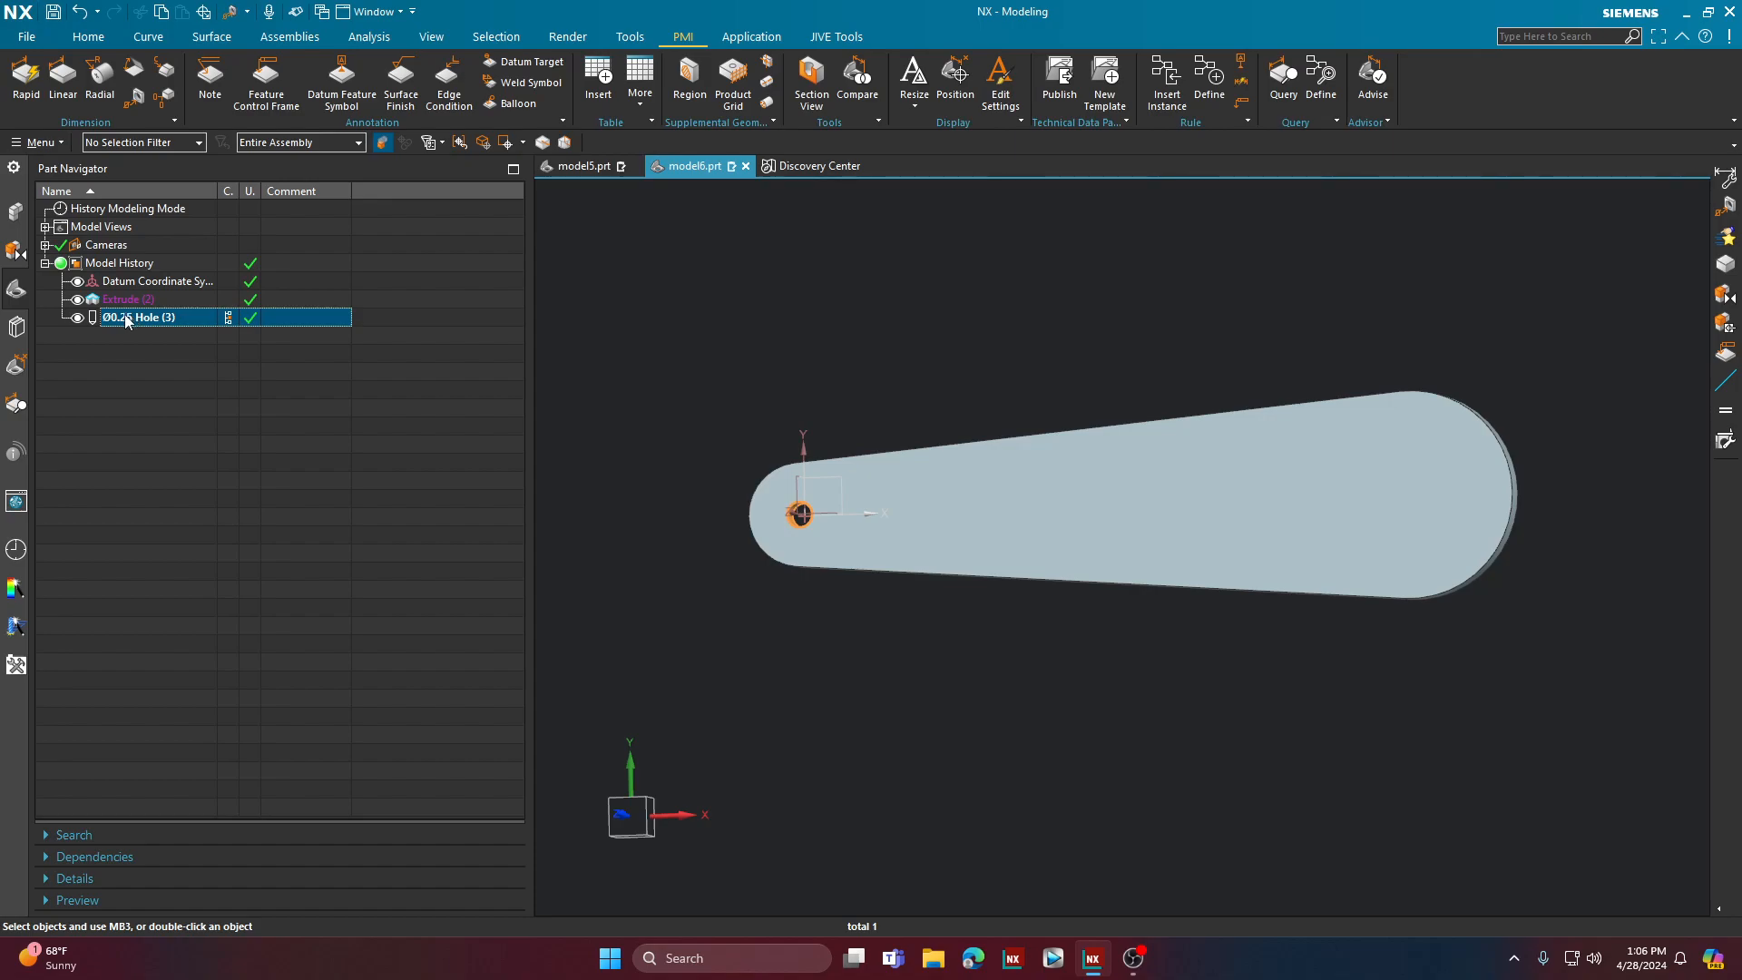
click(88, 36)
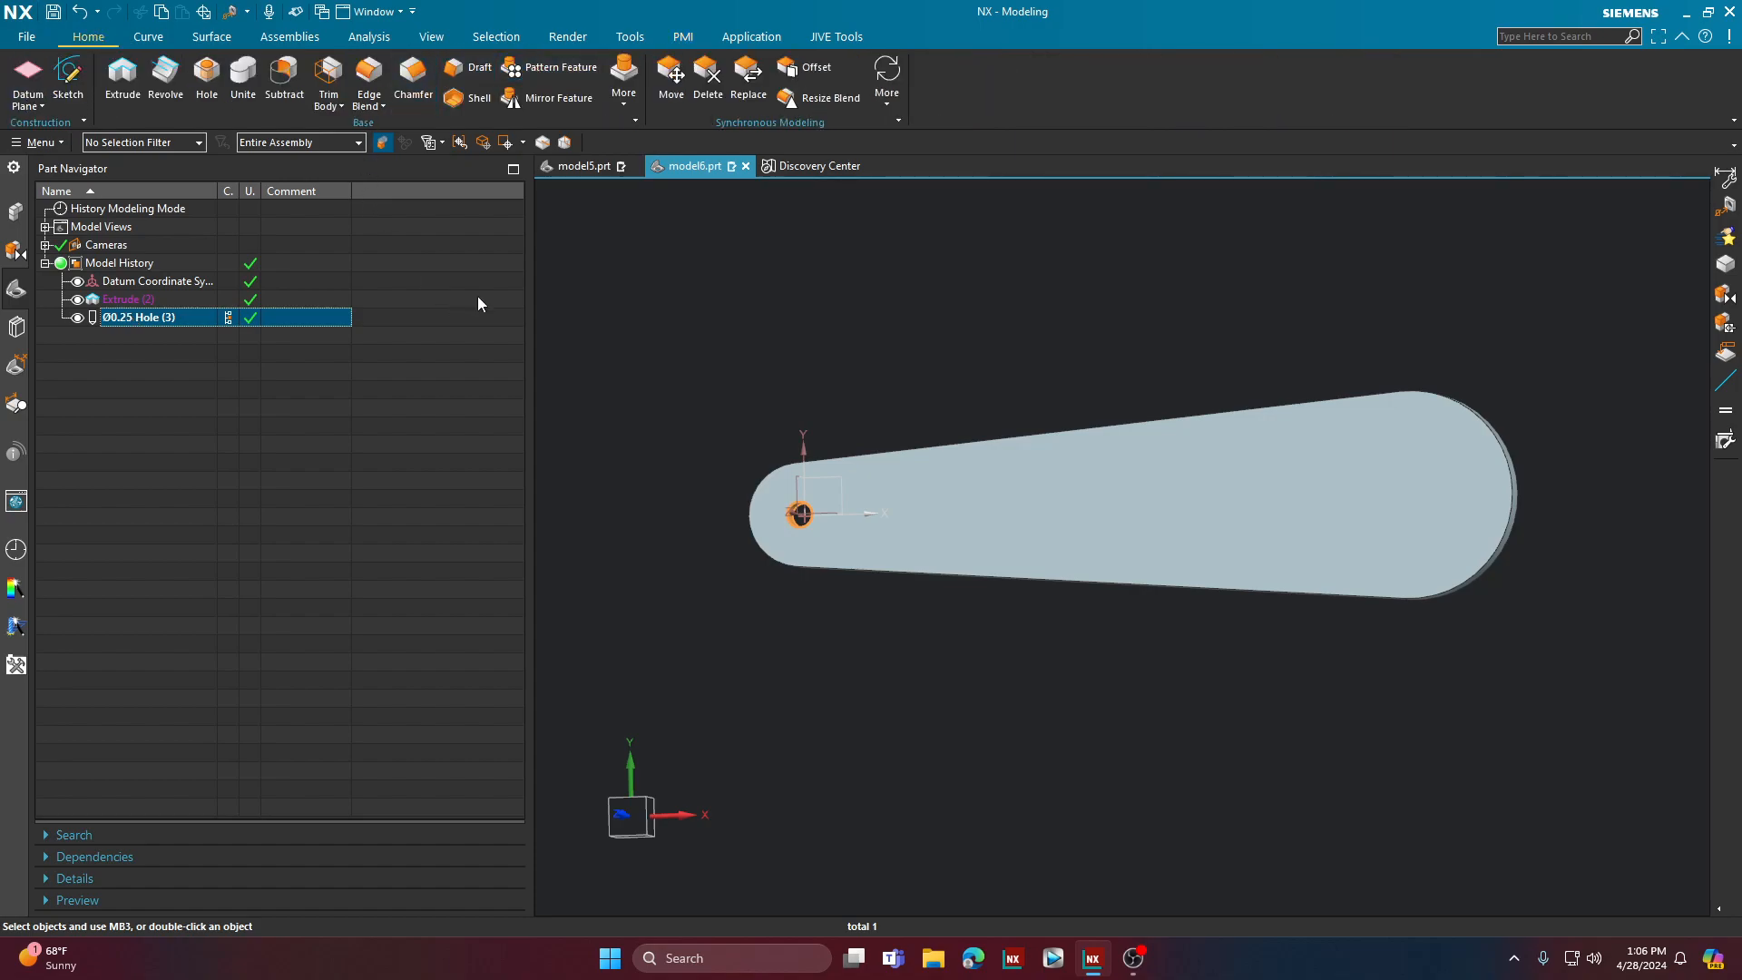
click(563, 70)
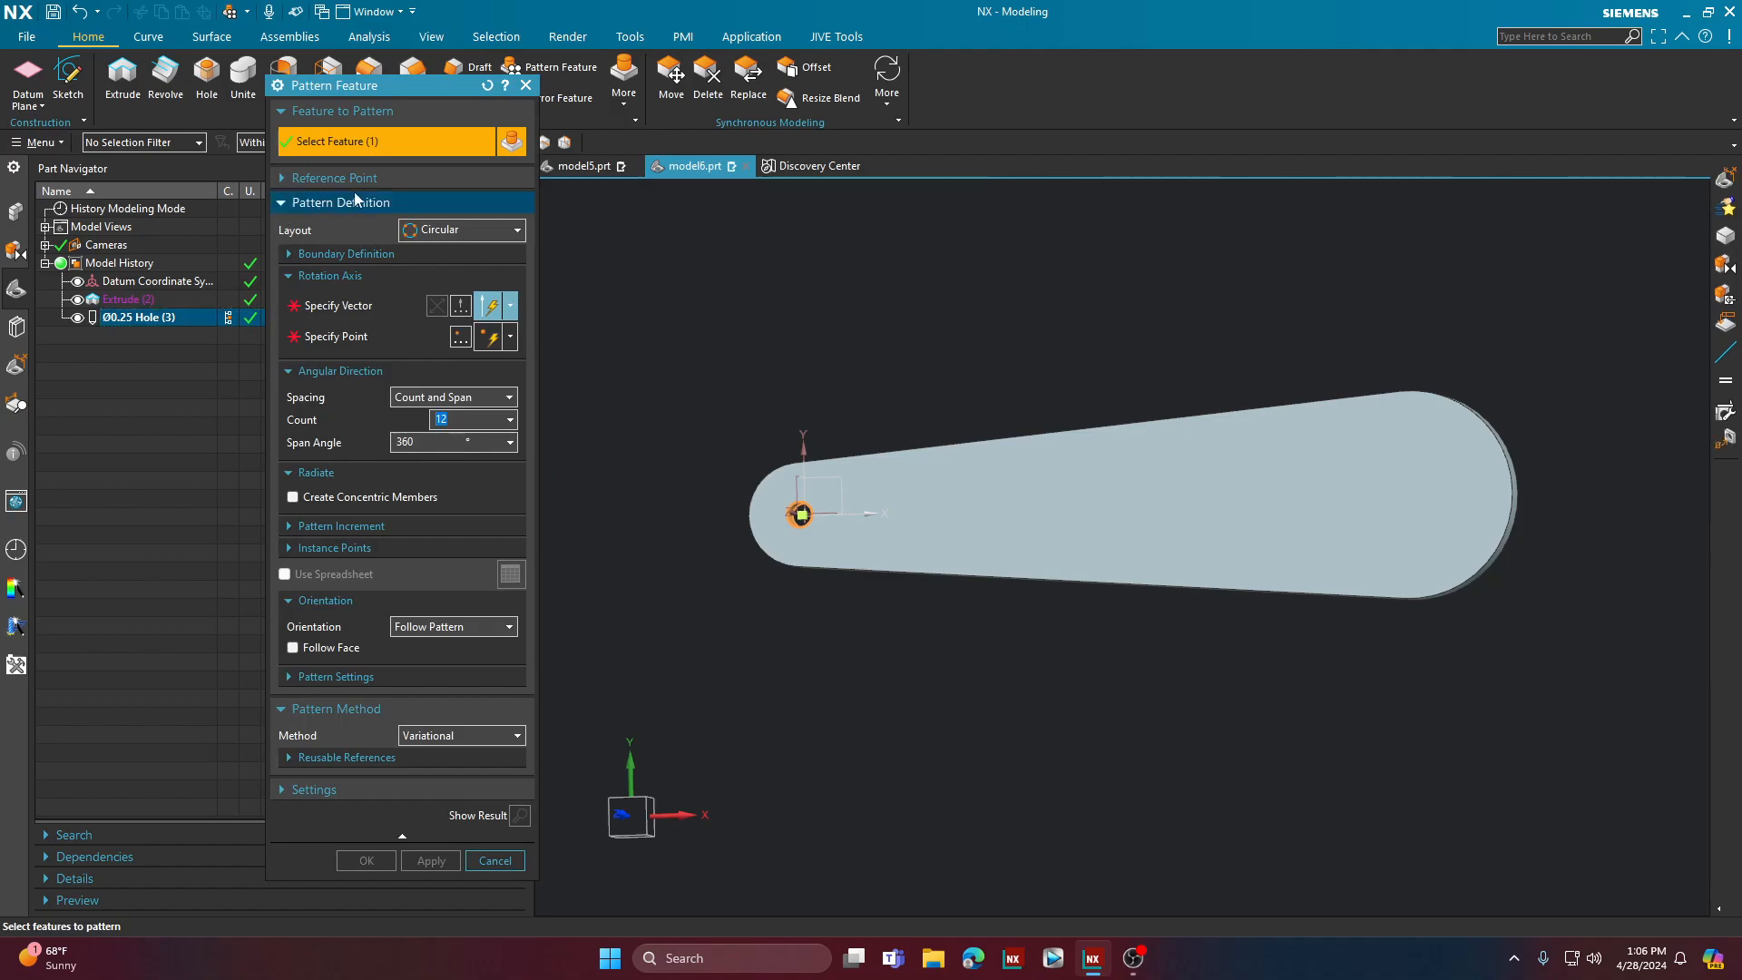
click(458, 230)
click(450, 249)
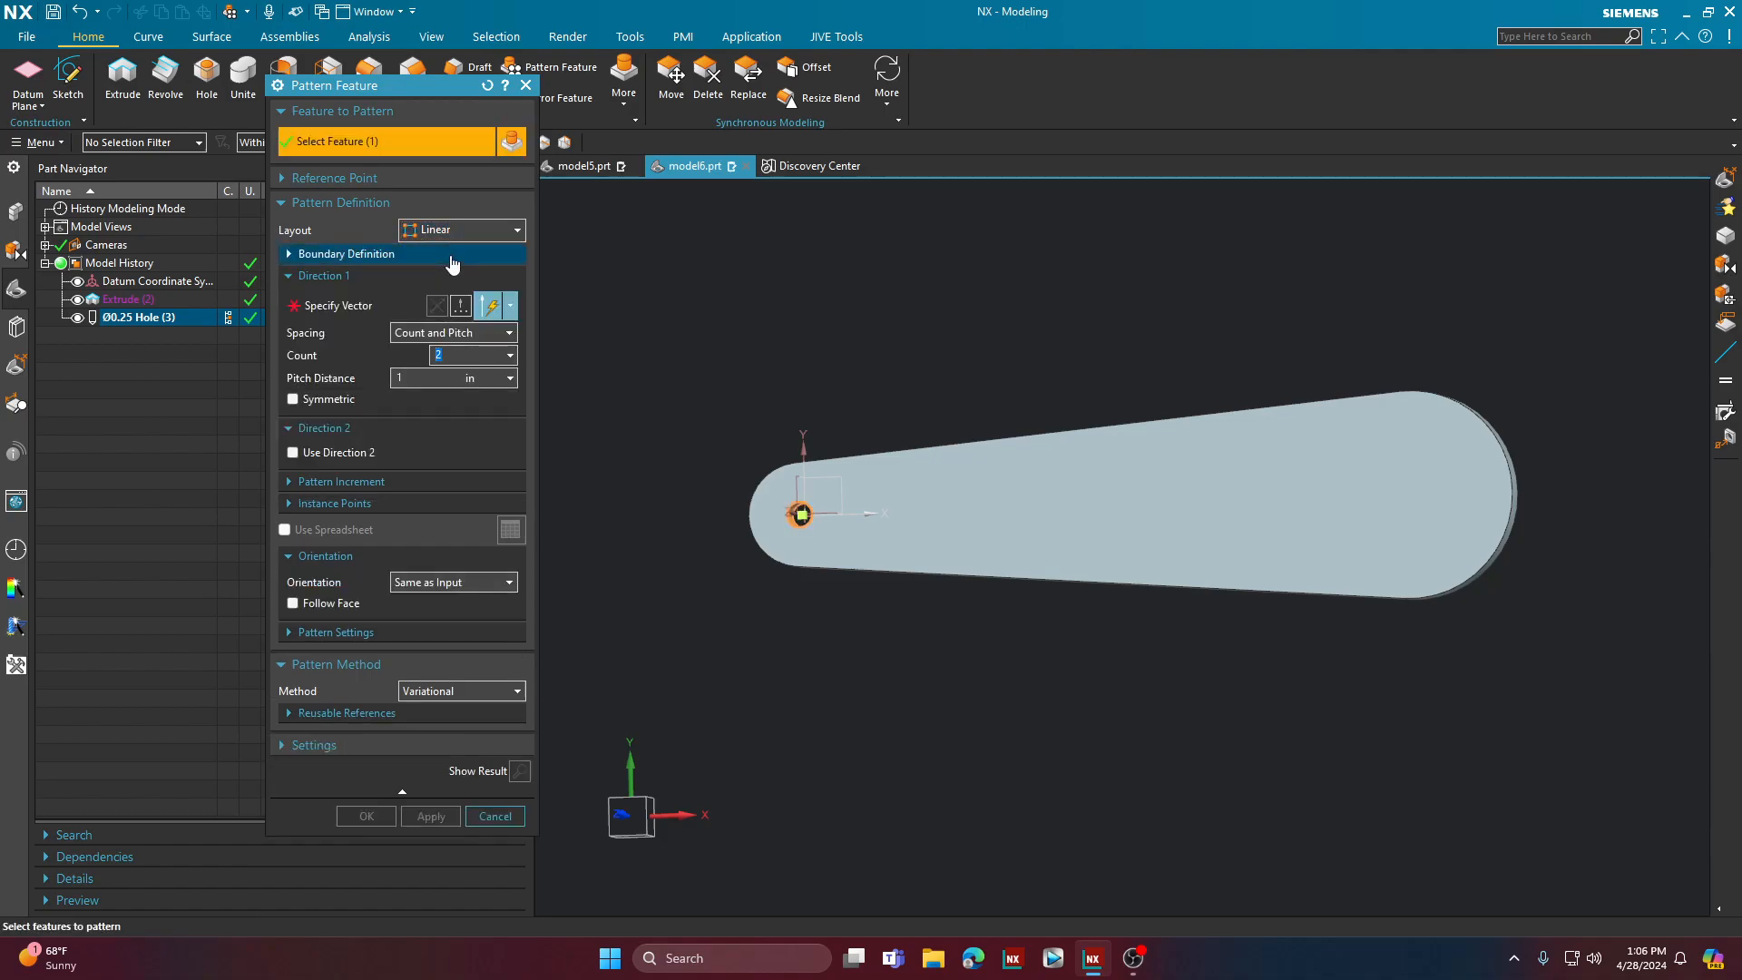
click(325, 308)
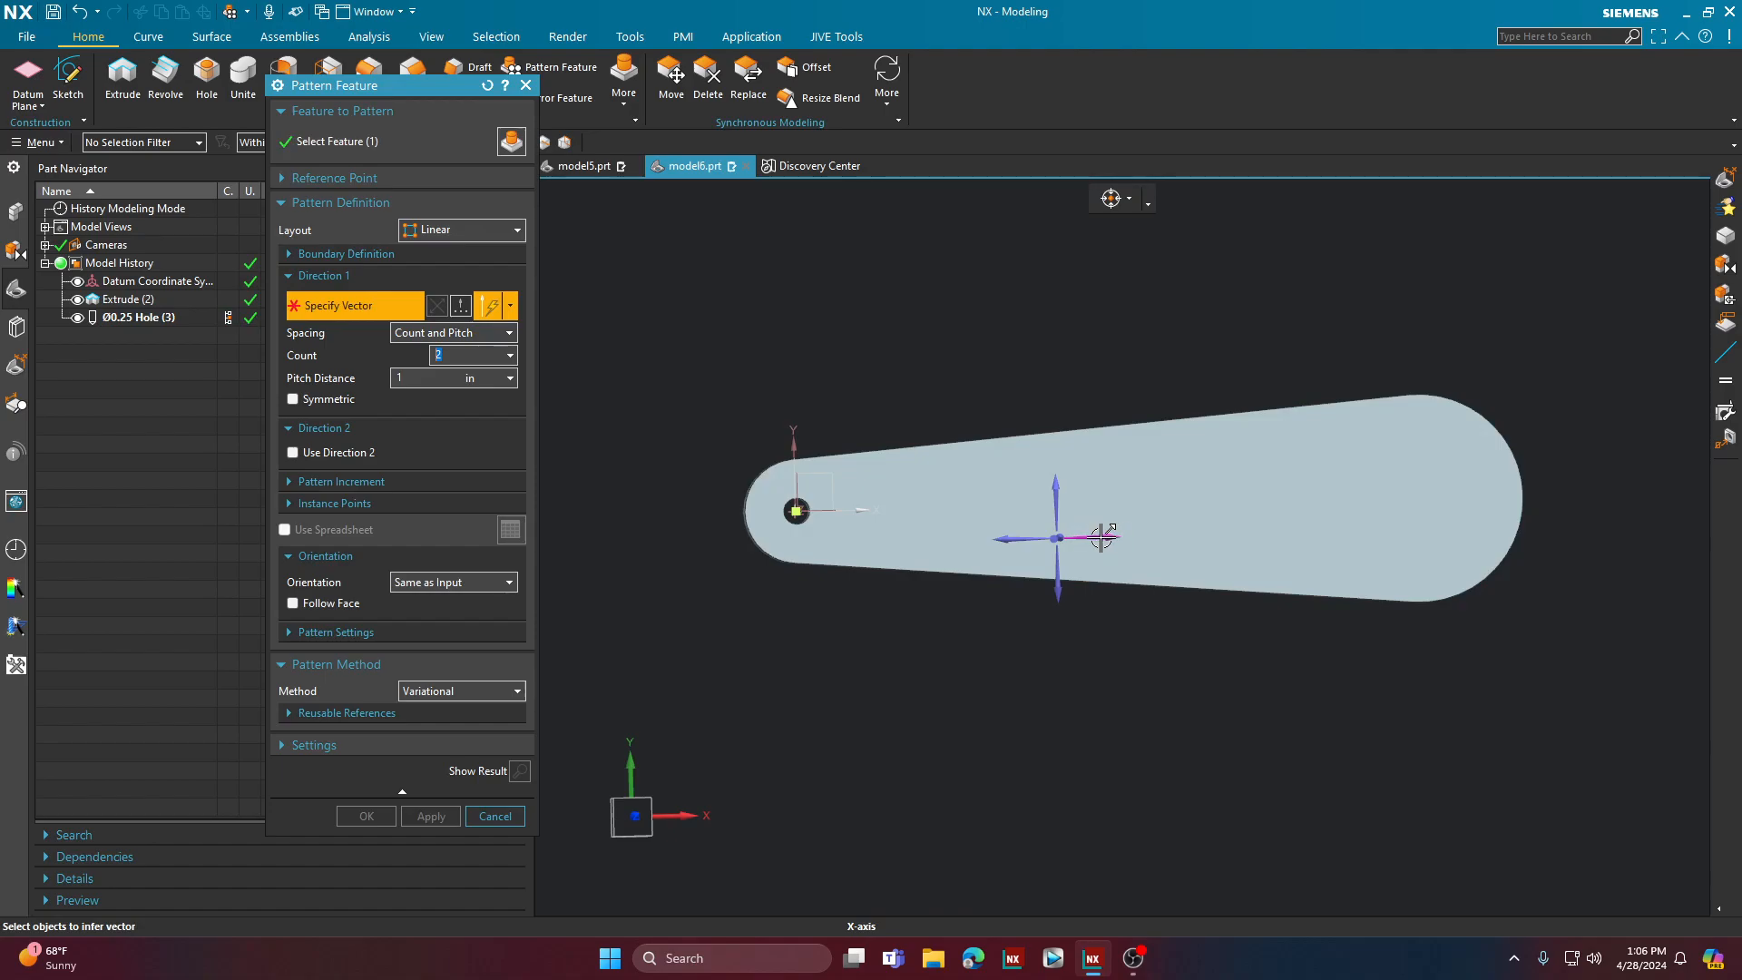
click(1106, 537)
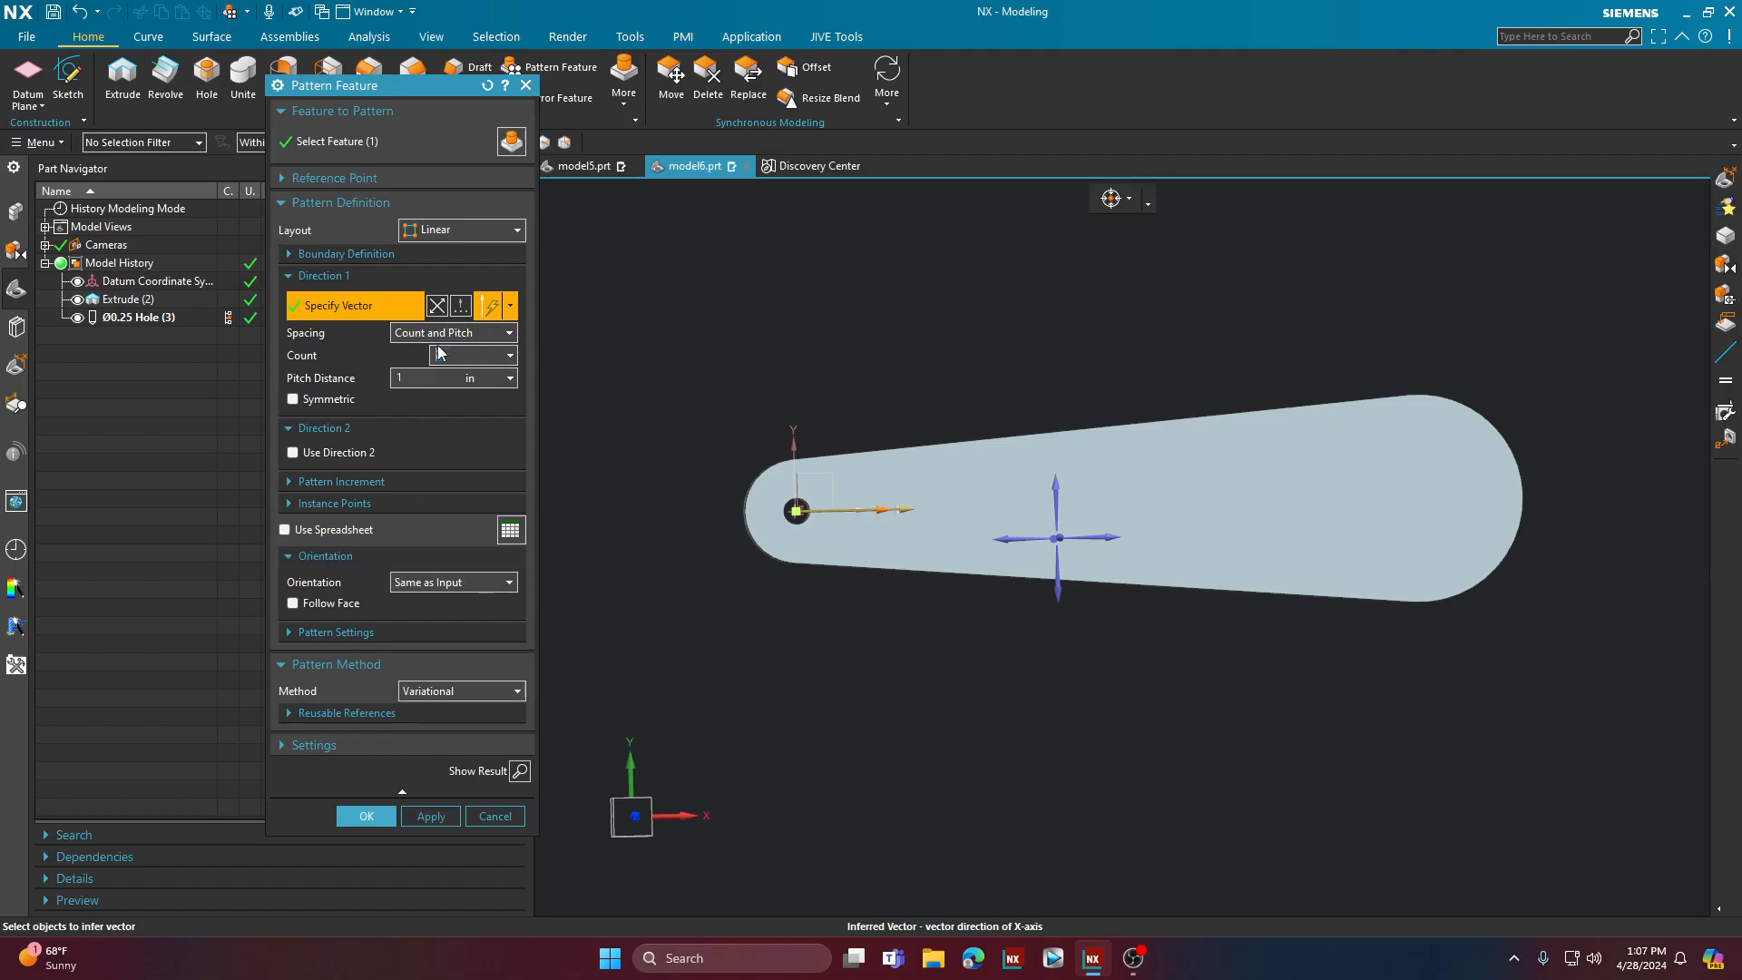
click(495, 816)
Step: Examine the section sketch behind the tapered plate's extrusion and exit it without making changes
double_click(138, 298)
click(484, 141)
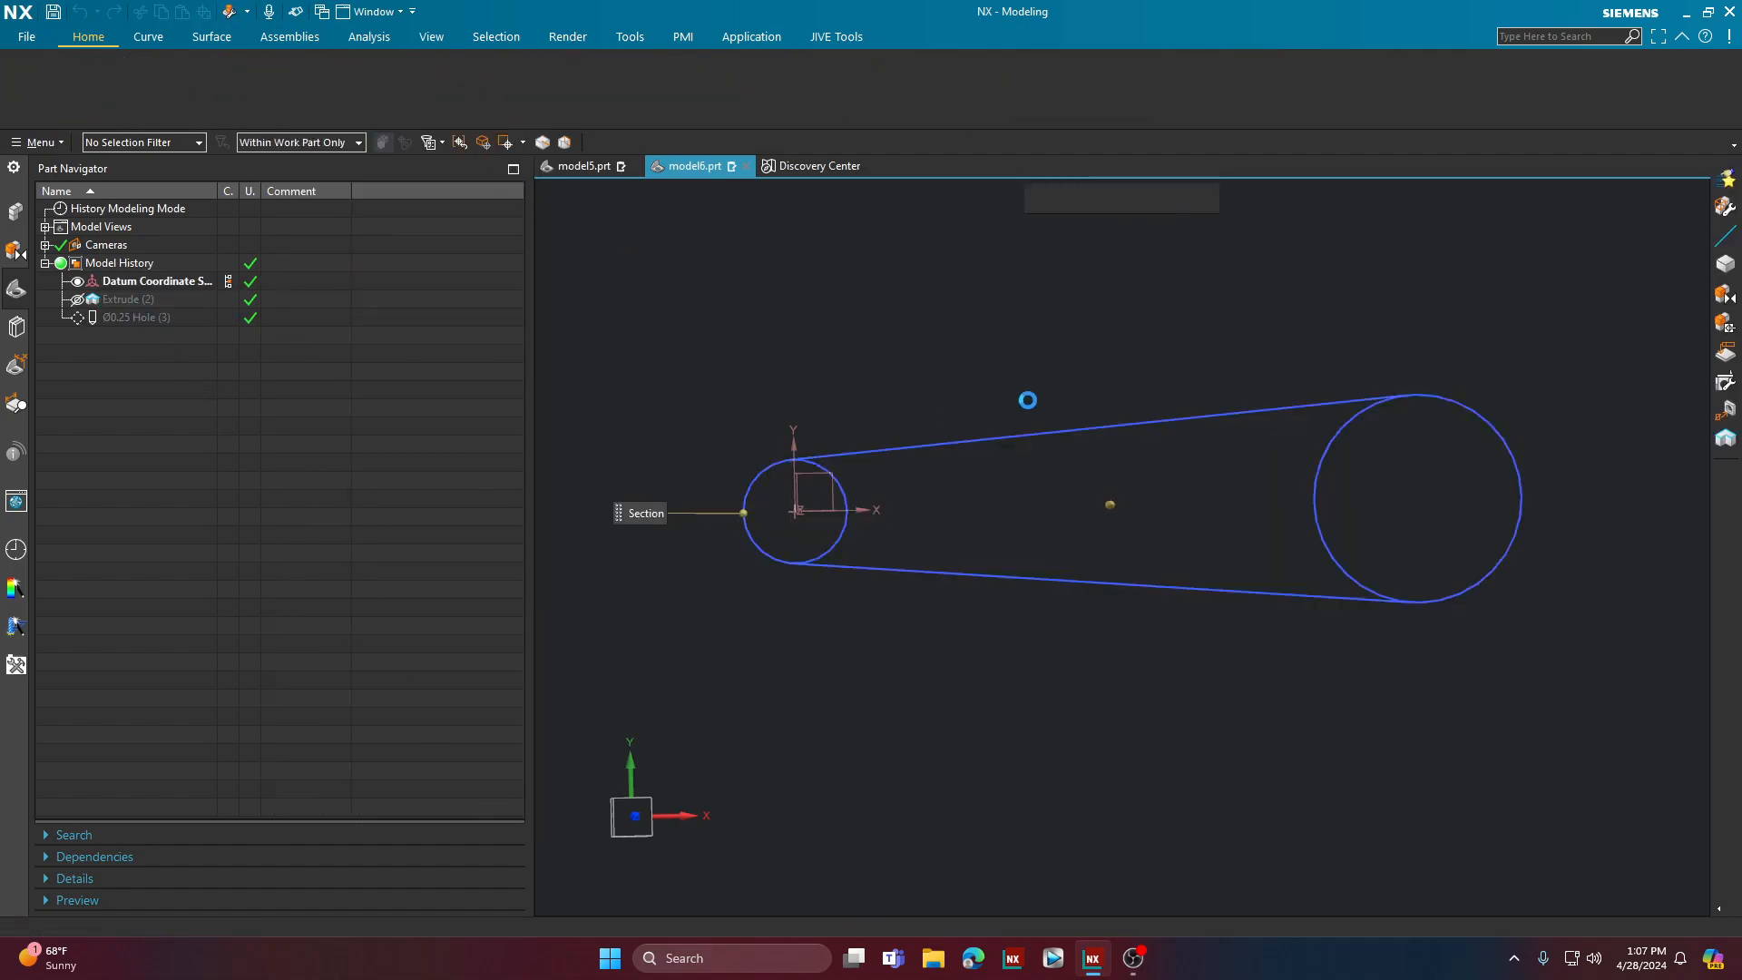
click(25, 79)
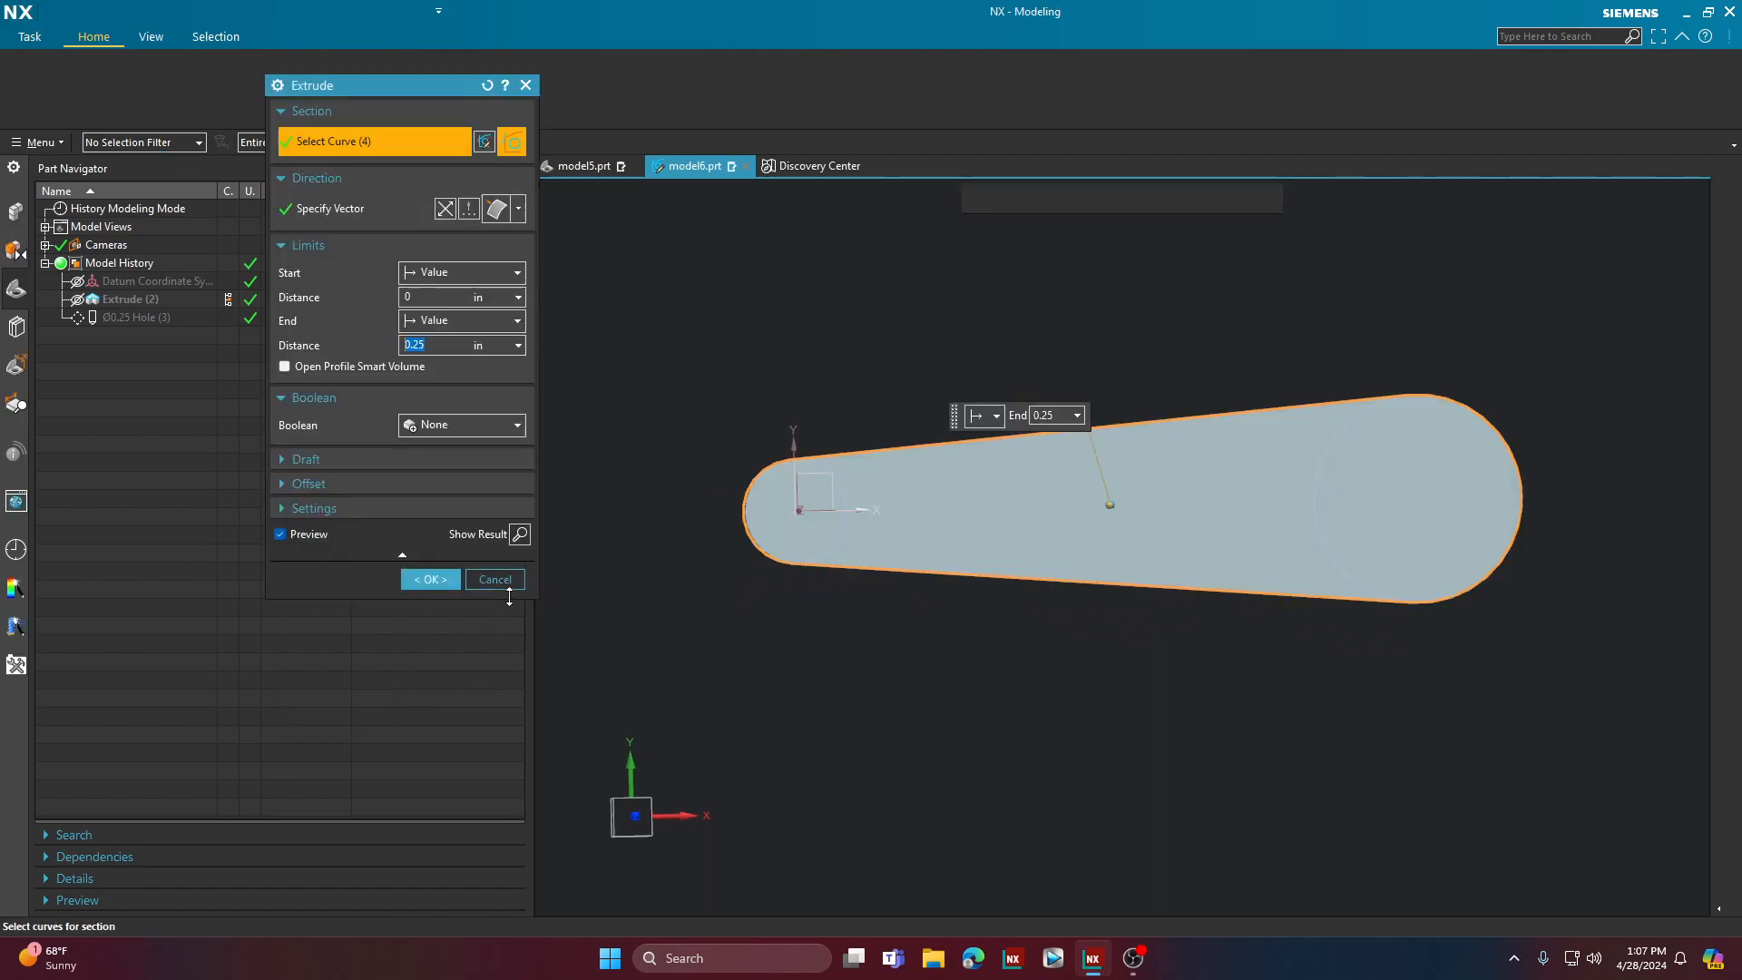
click(436, 579)
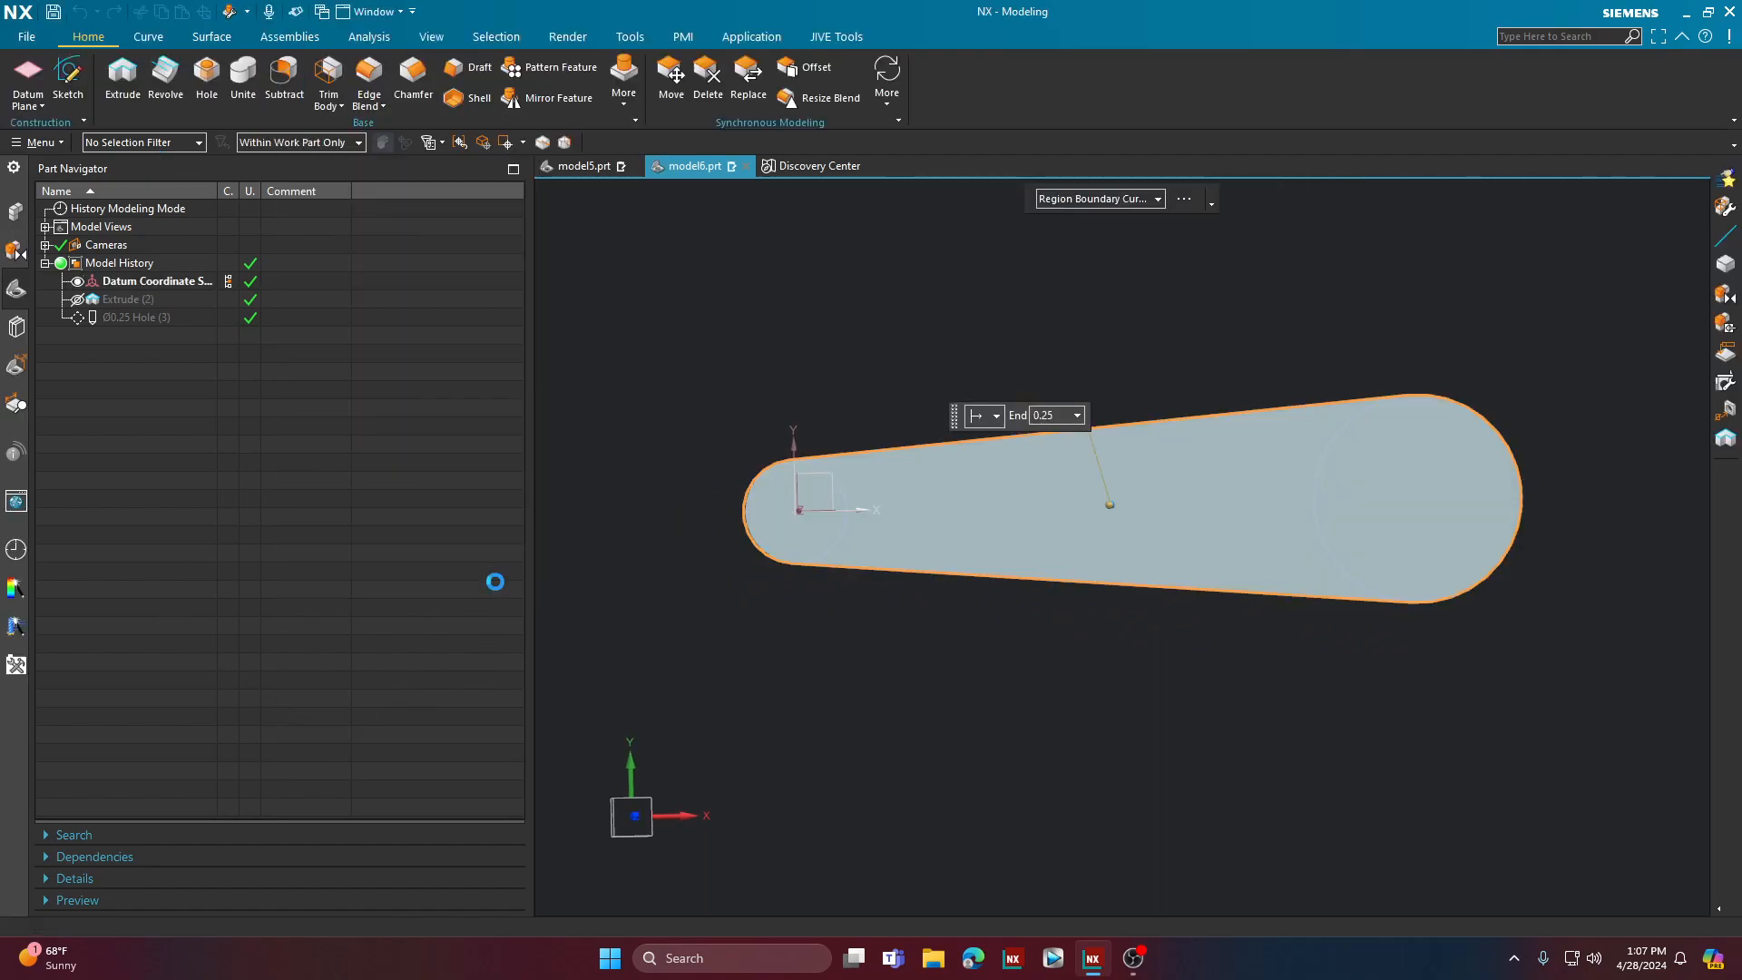
Step: Start a feature pattern of the plate's Ø0.25 hole with a Linear layout along the X-axis
click(160, 319)
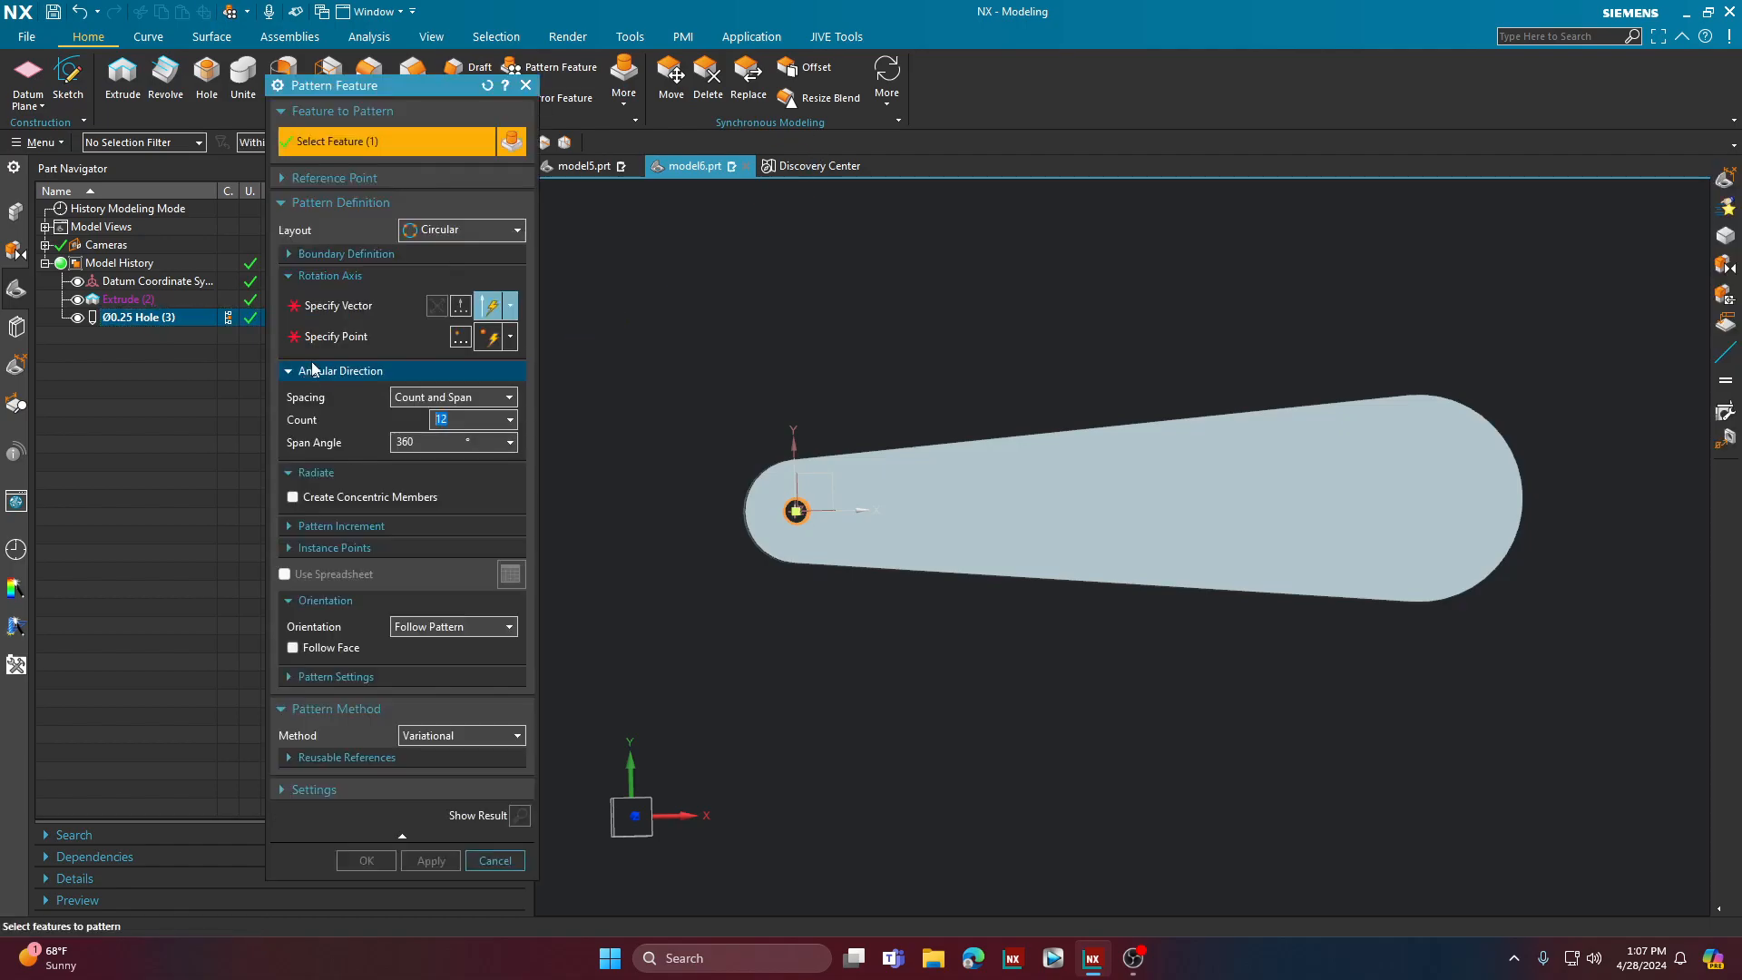
click(445, 229)
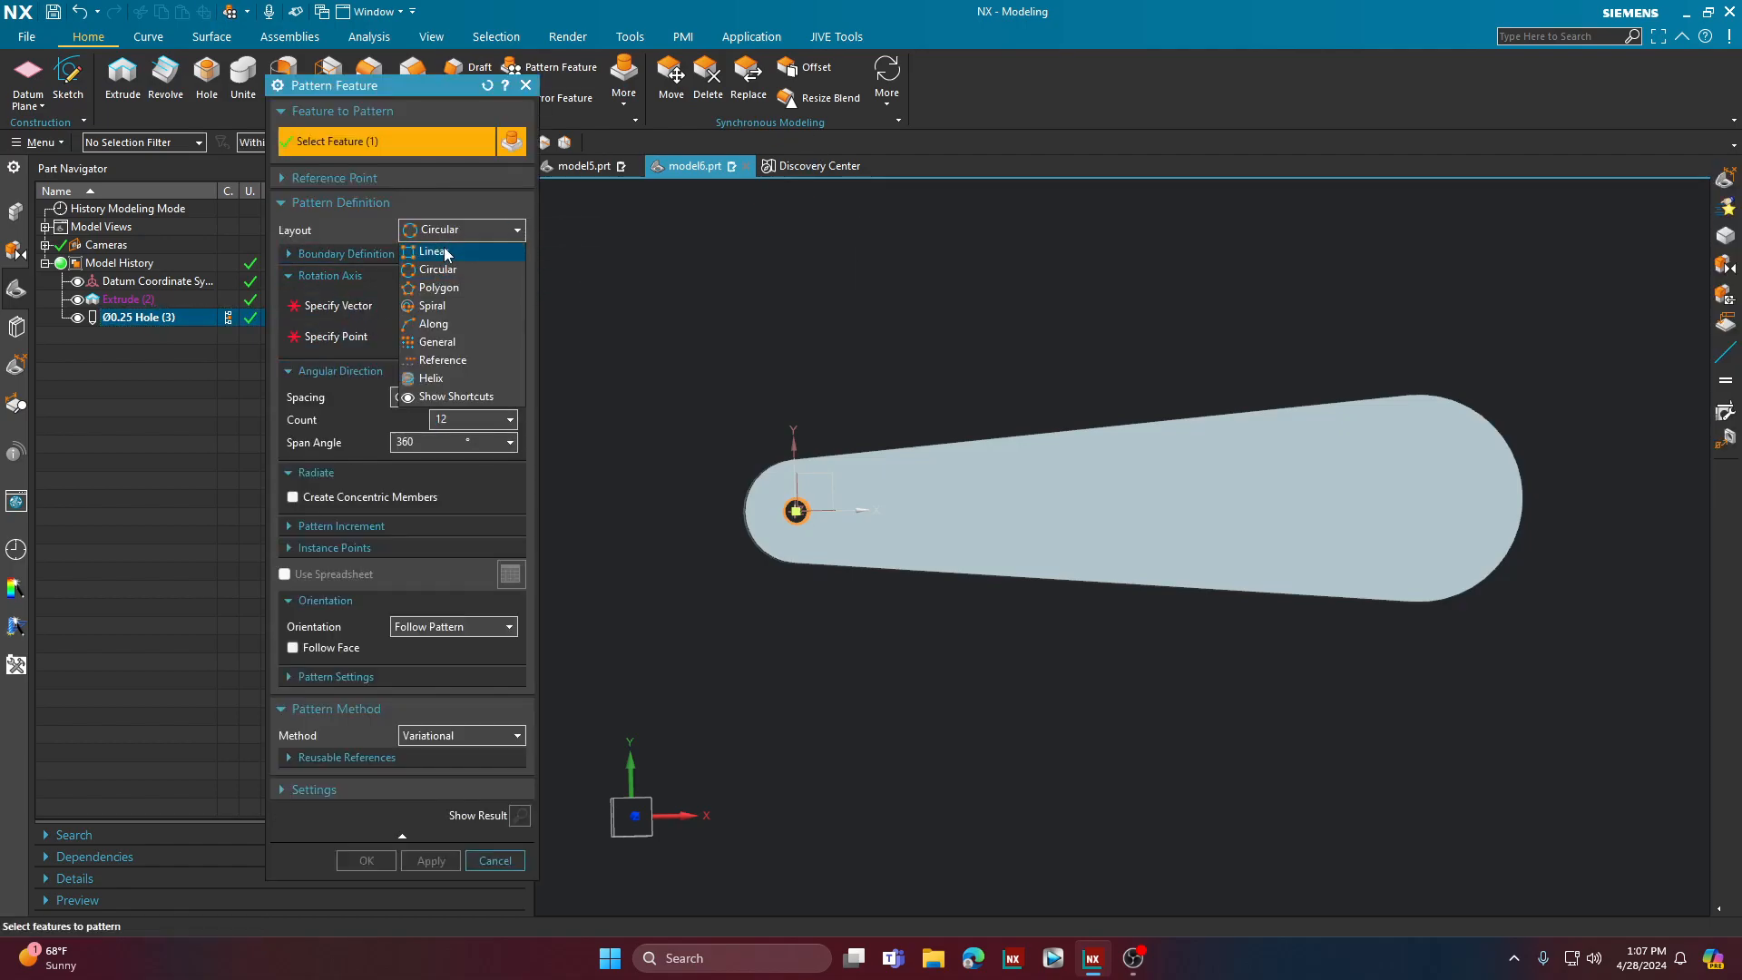
click(439, 253)
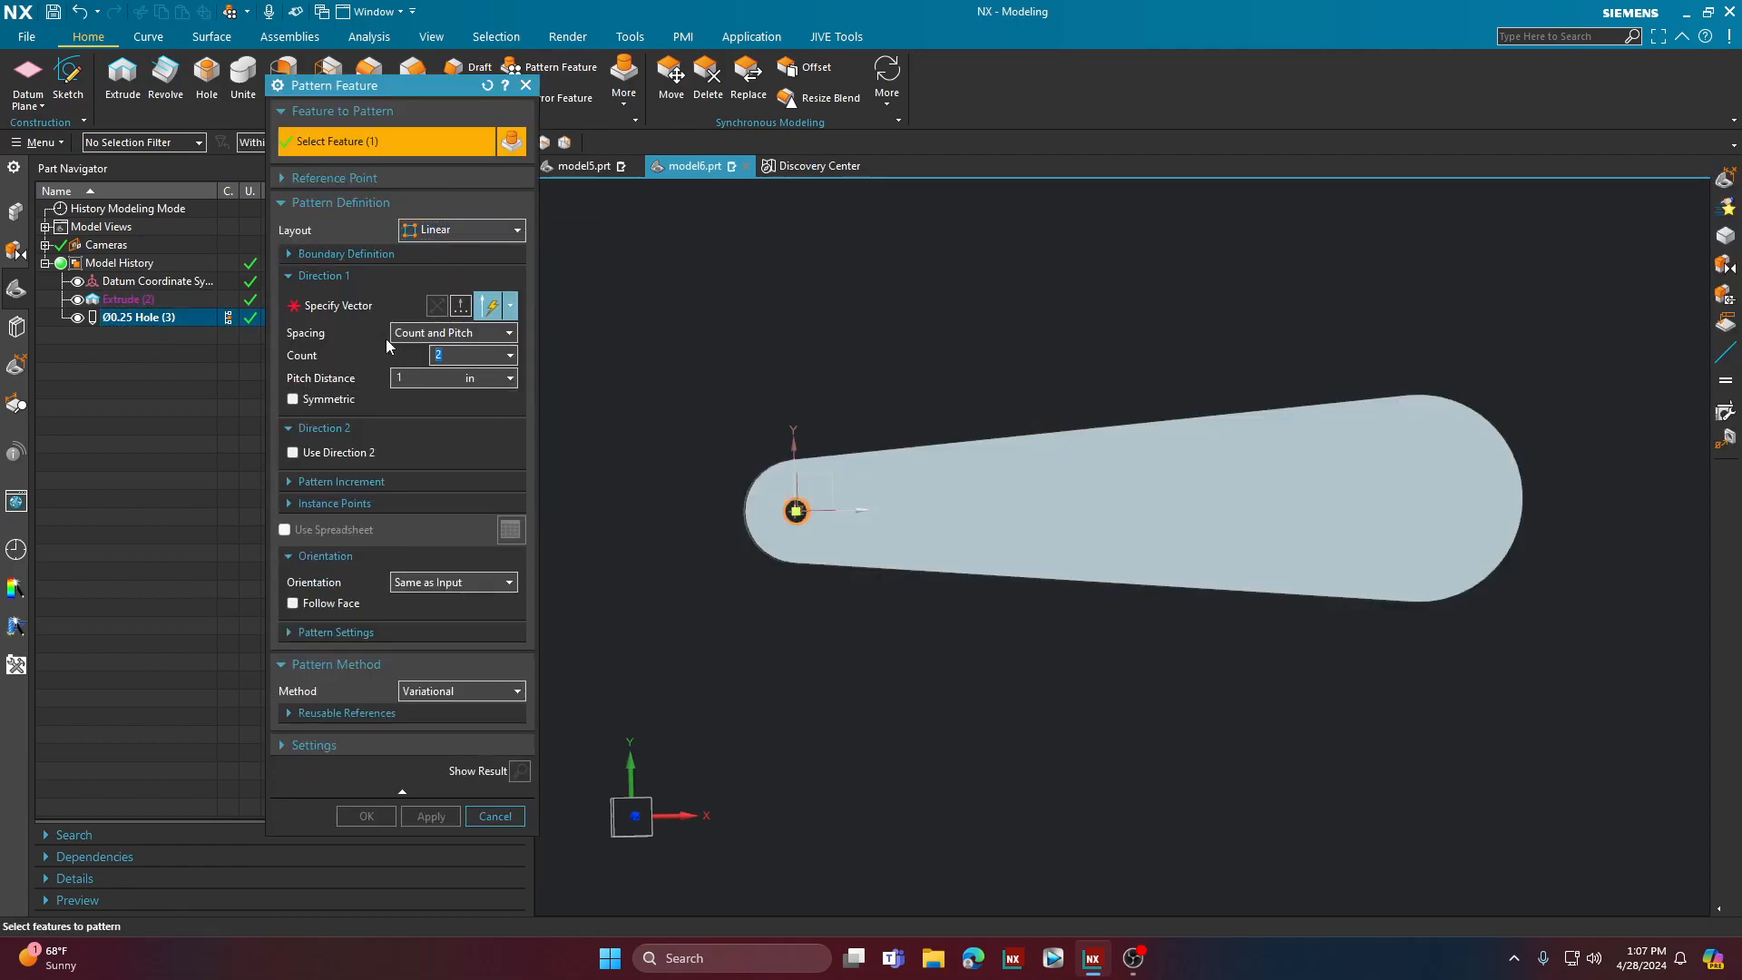
click(323, 310)
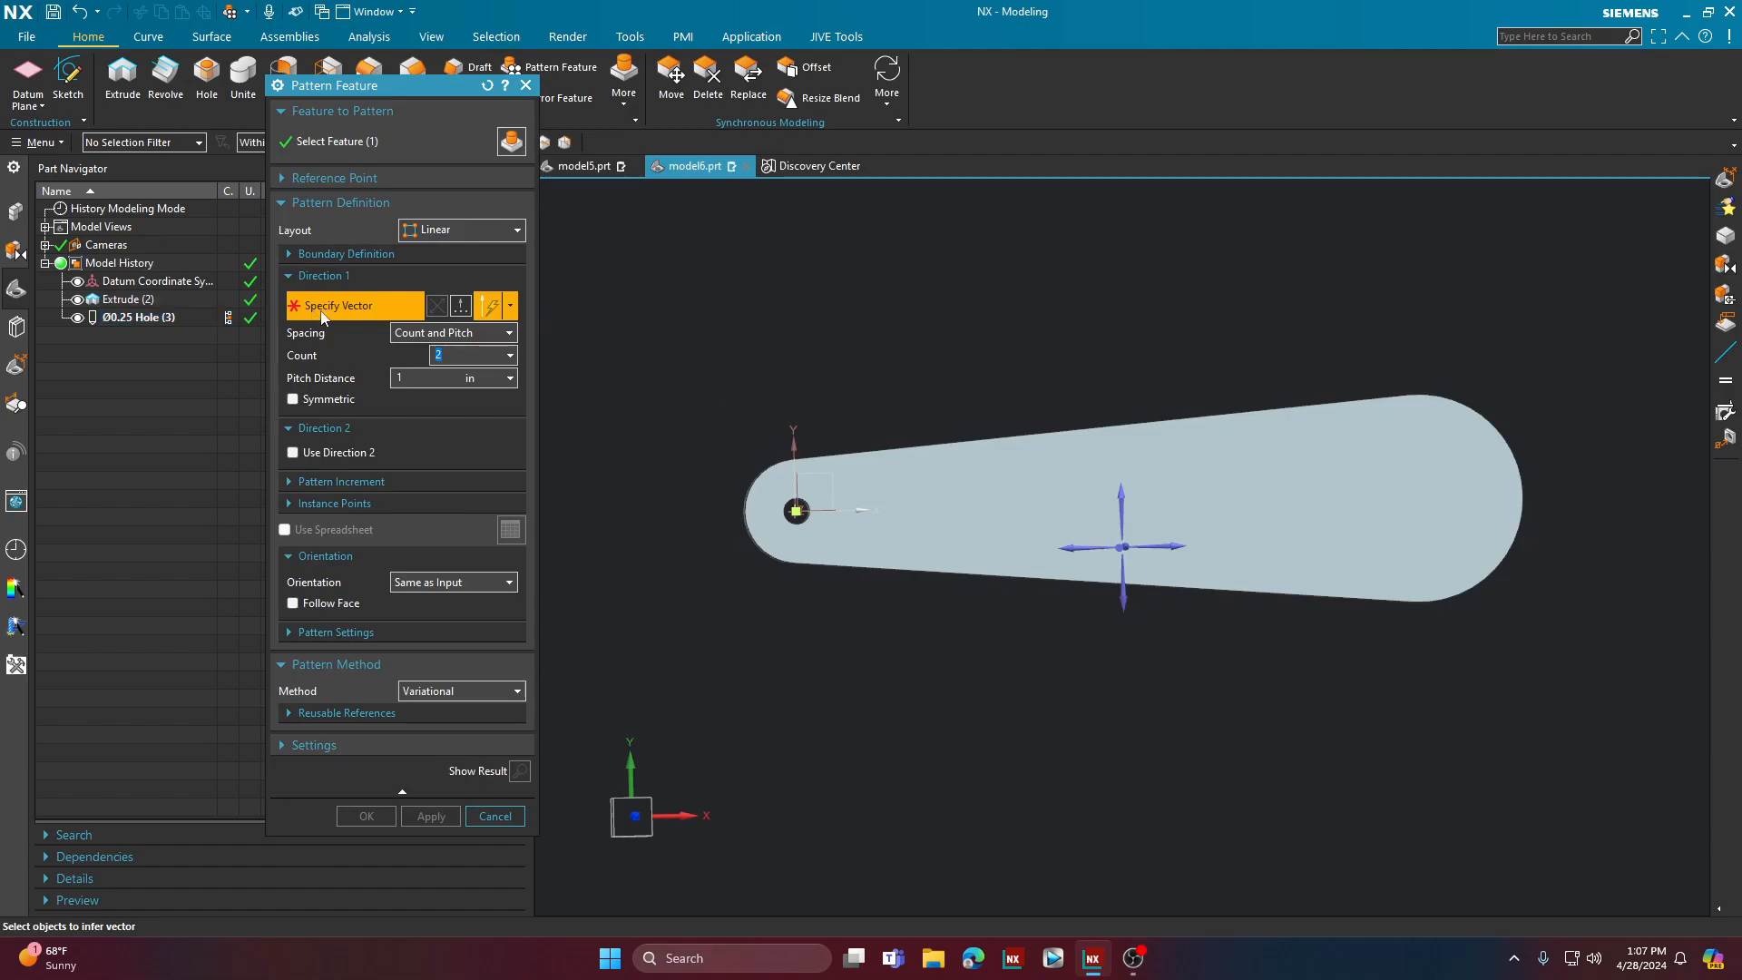
click(1173, 545)
Step: Set the first direction's spacing to Count and Span with a count of 4 and a span distance of 6 in
click(449, 337)
click(447, 367)
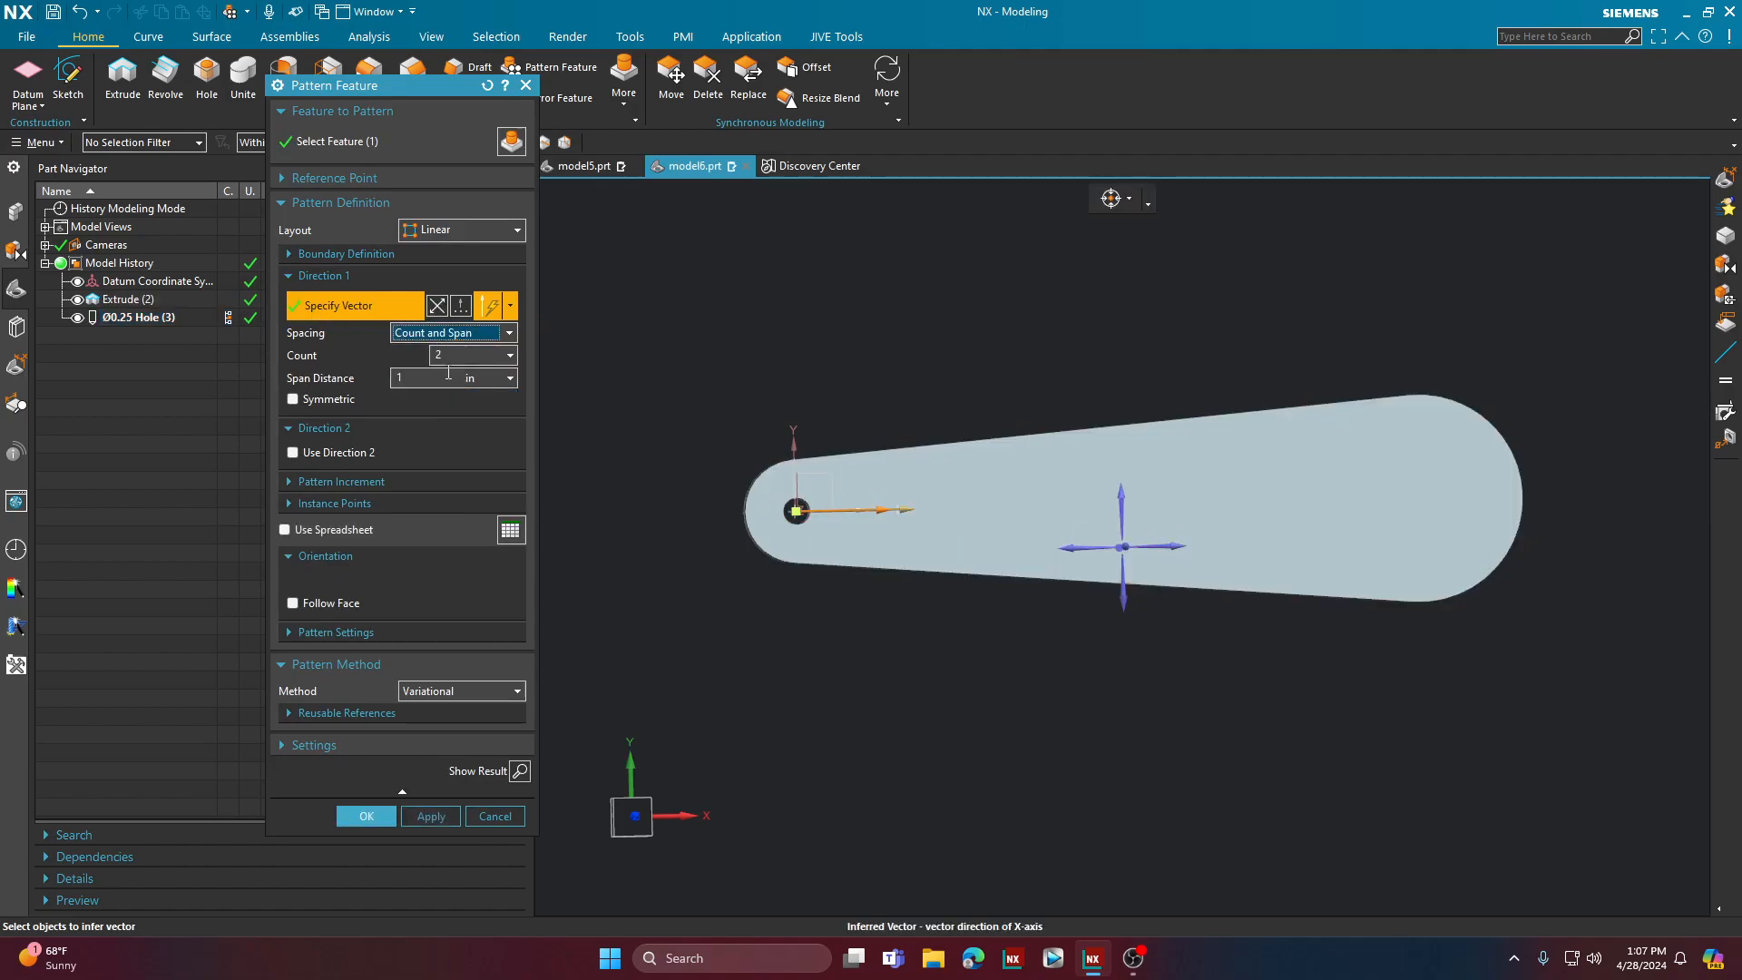
key(Tab)
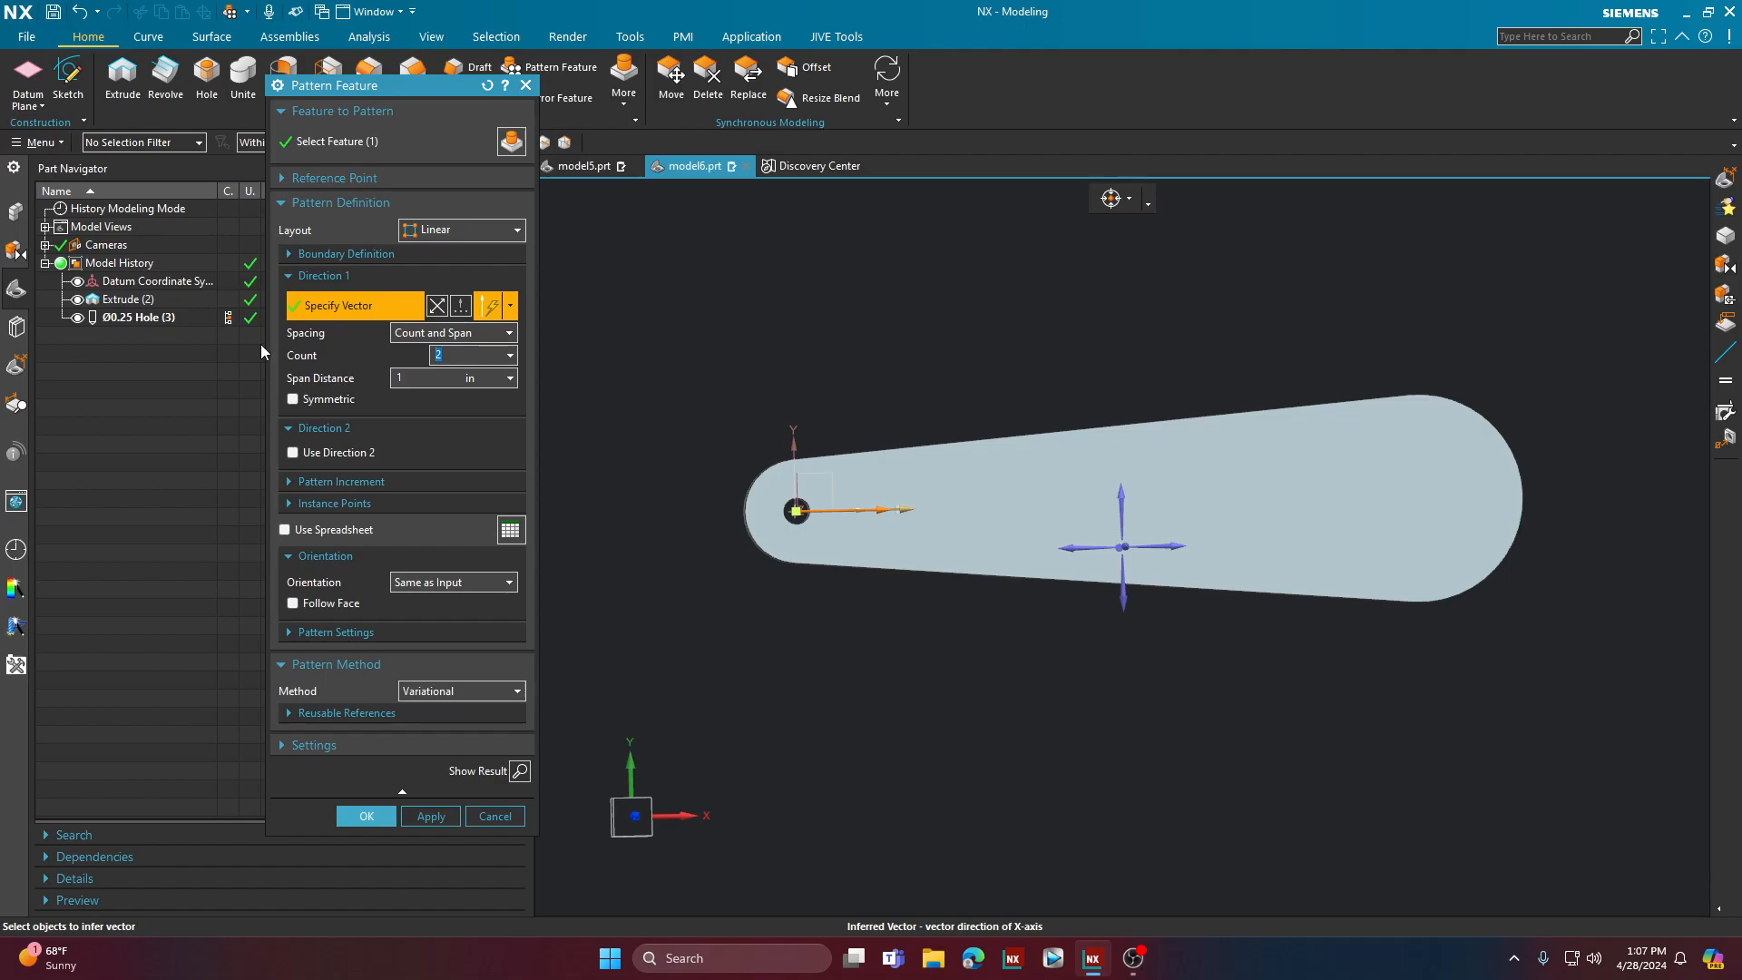
text(4)
click(417, 379)
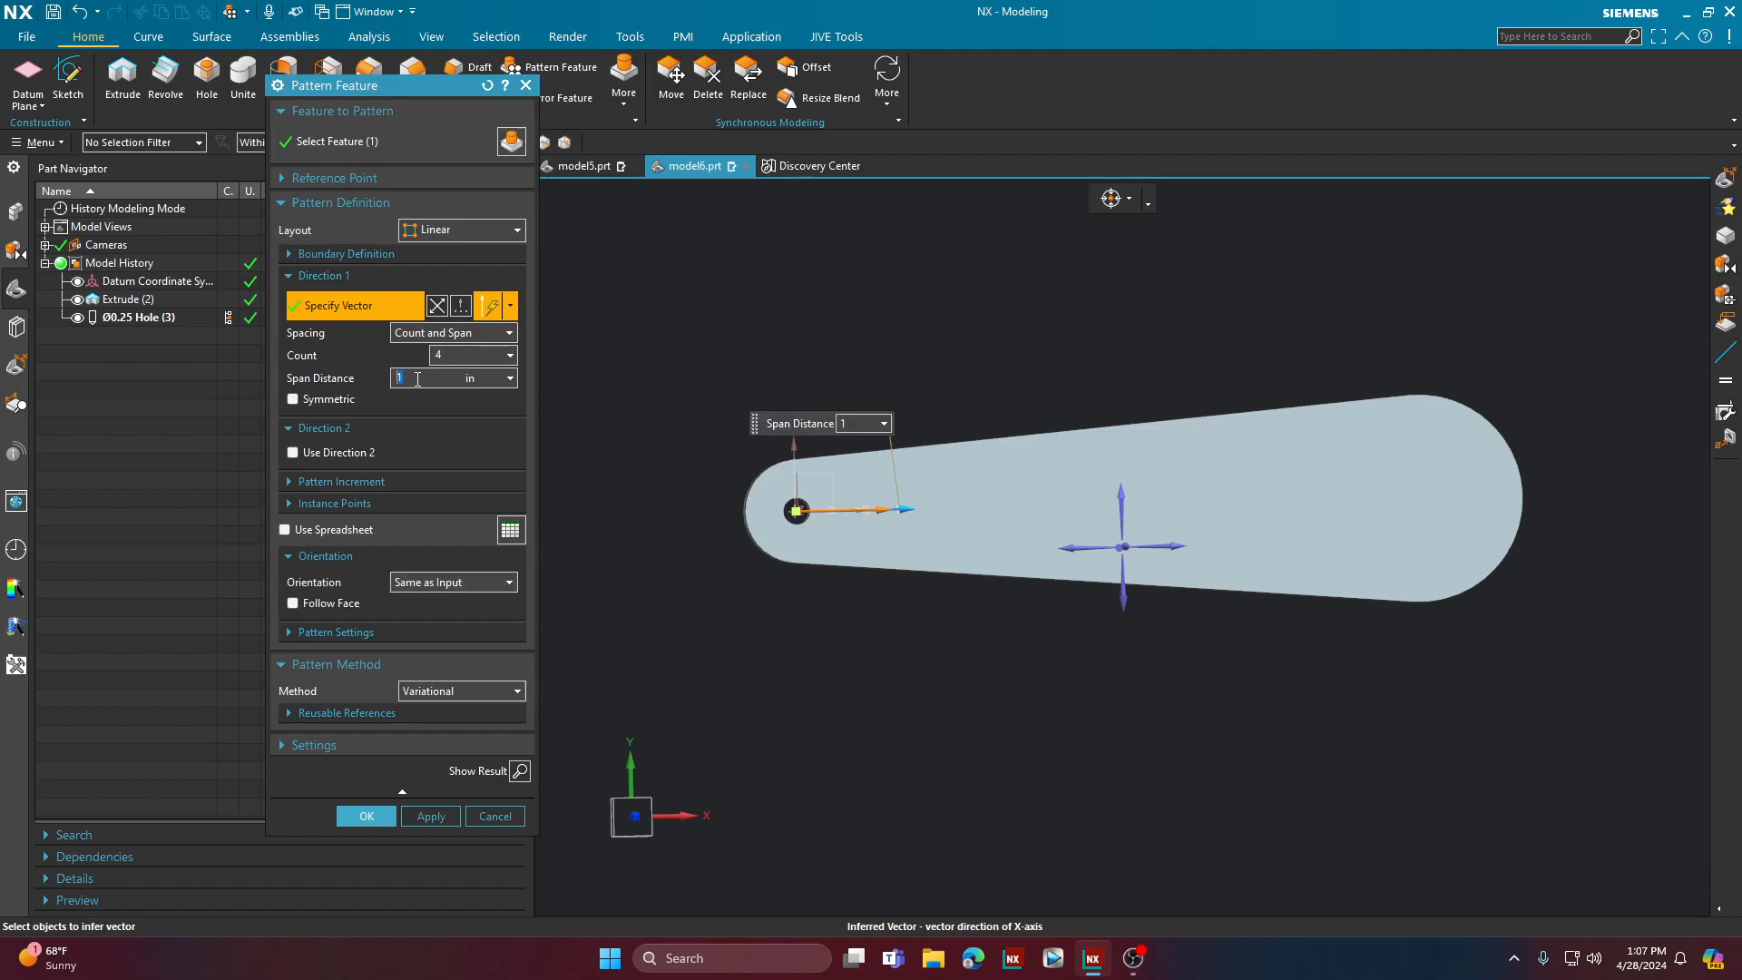
text(6)
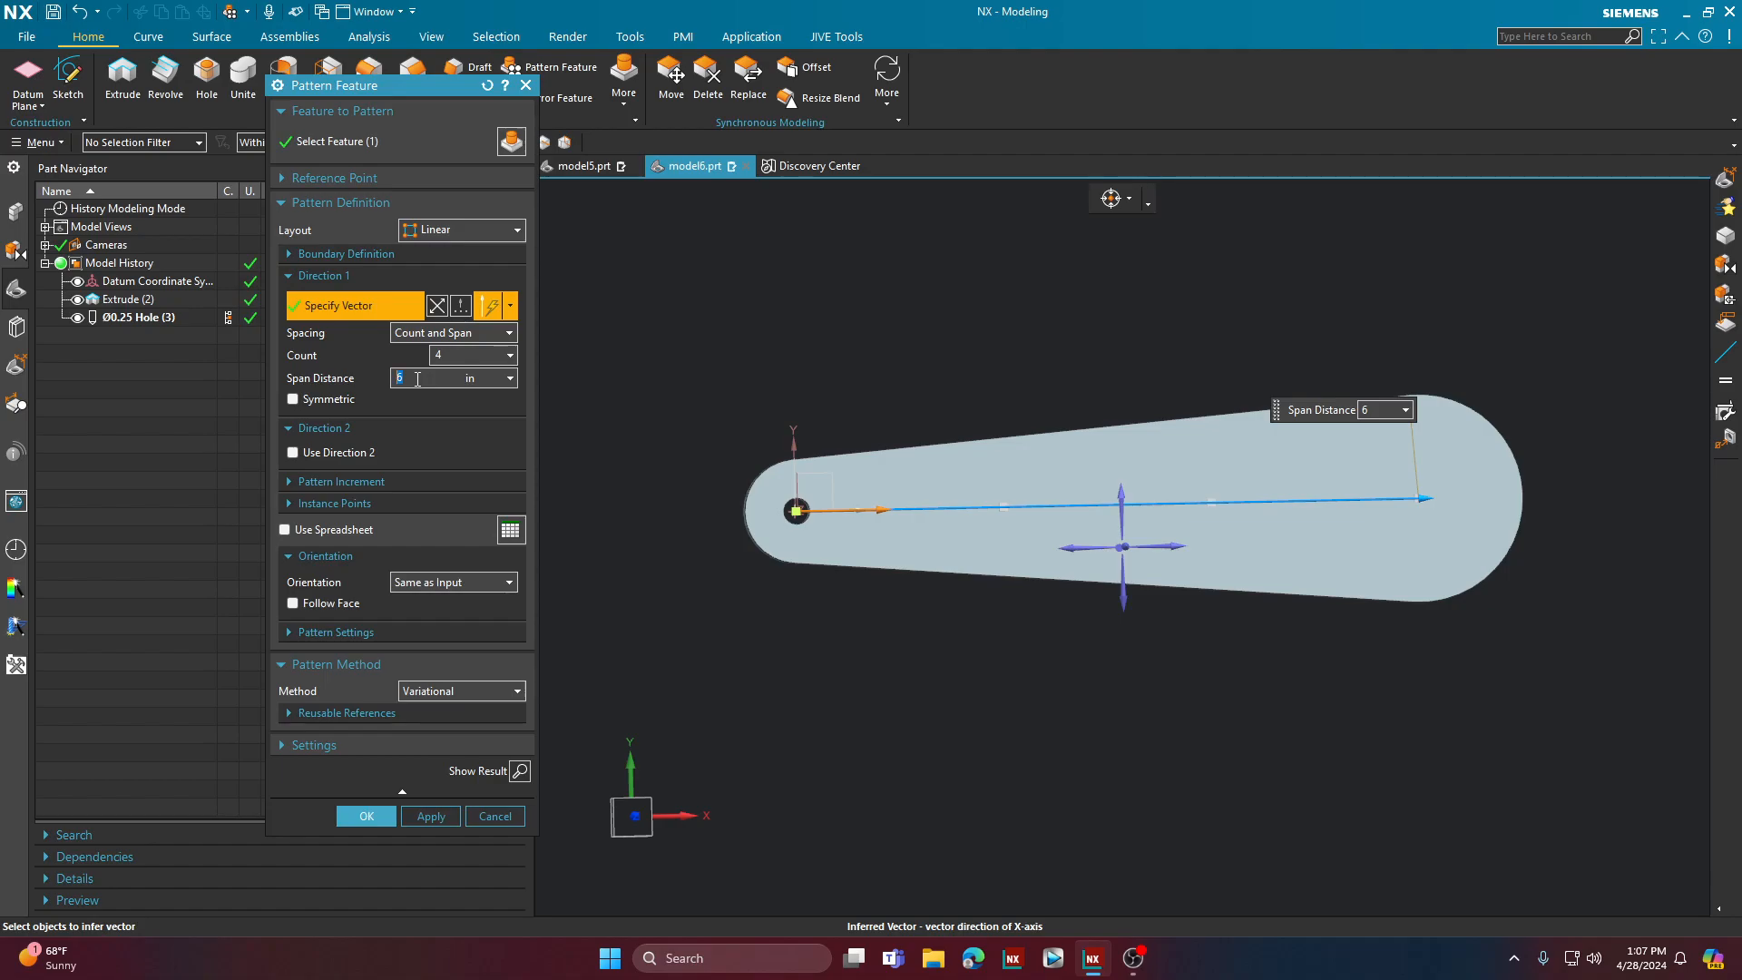
Step: Try the Symmetric option for the linear pattern's first direction and turn it off again
click(293, 399)
scroll(889, 623, down, 5)
scroll(717, 619, up, 1)
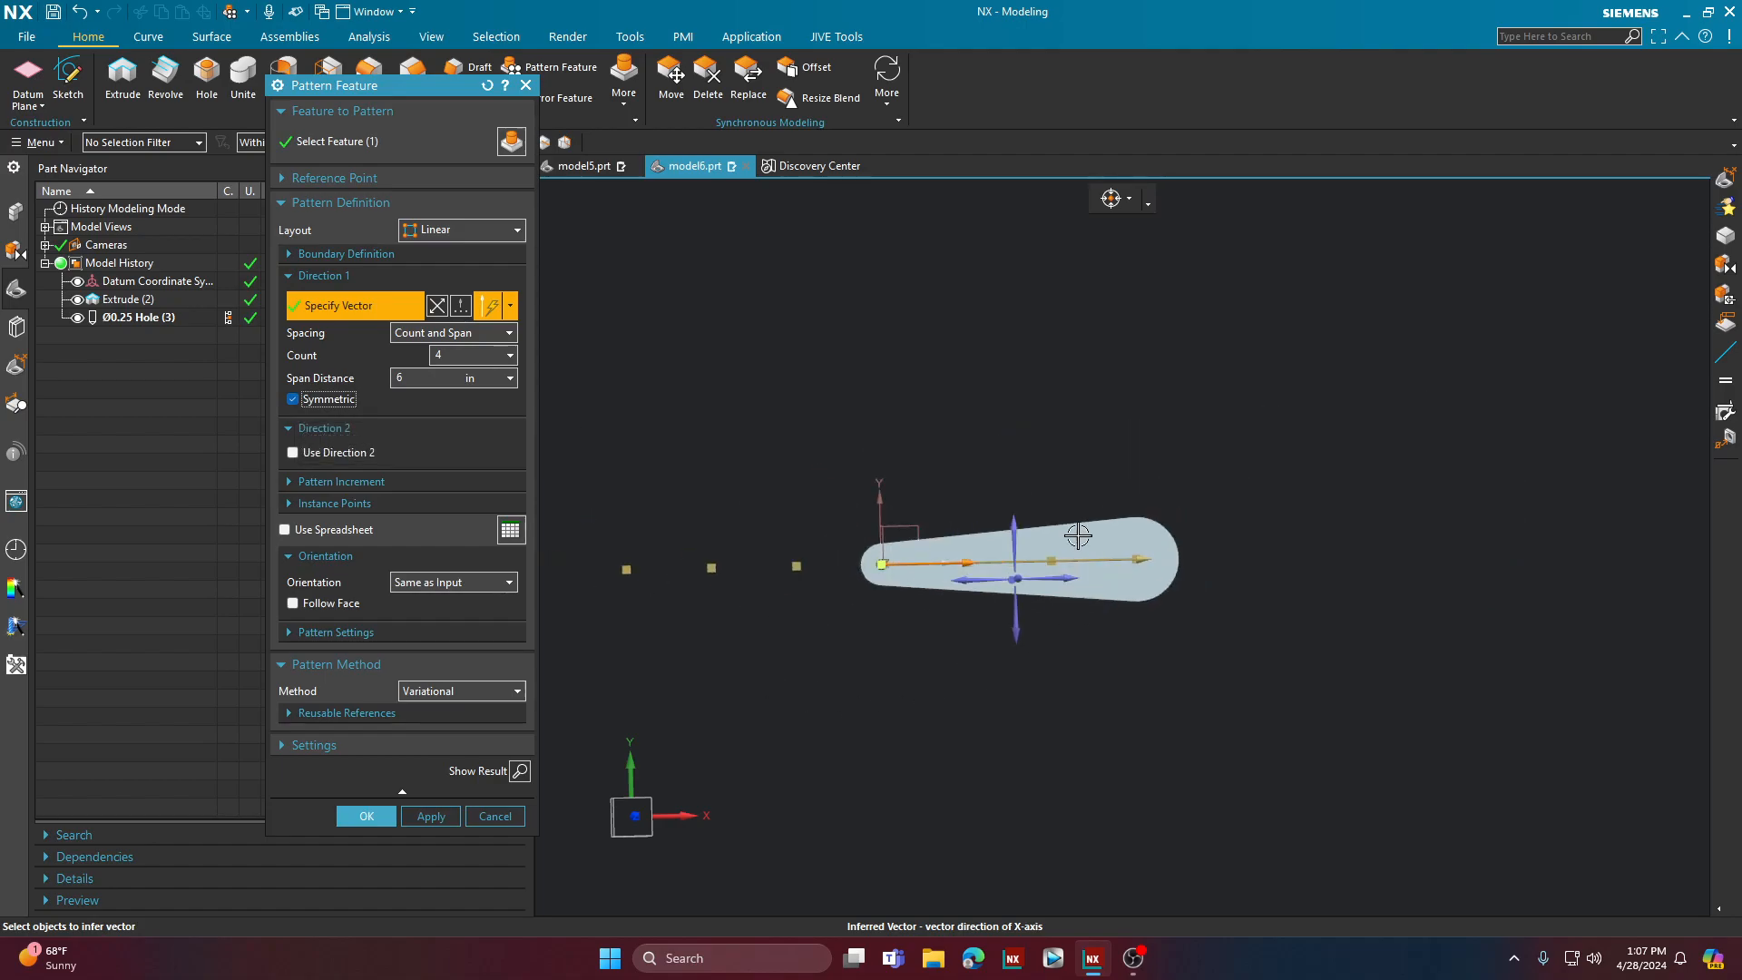
click(293, 400)
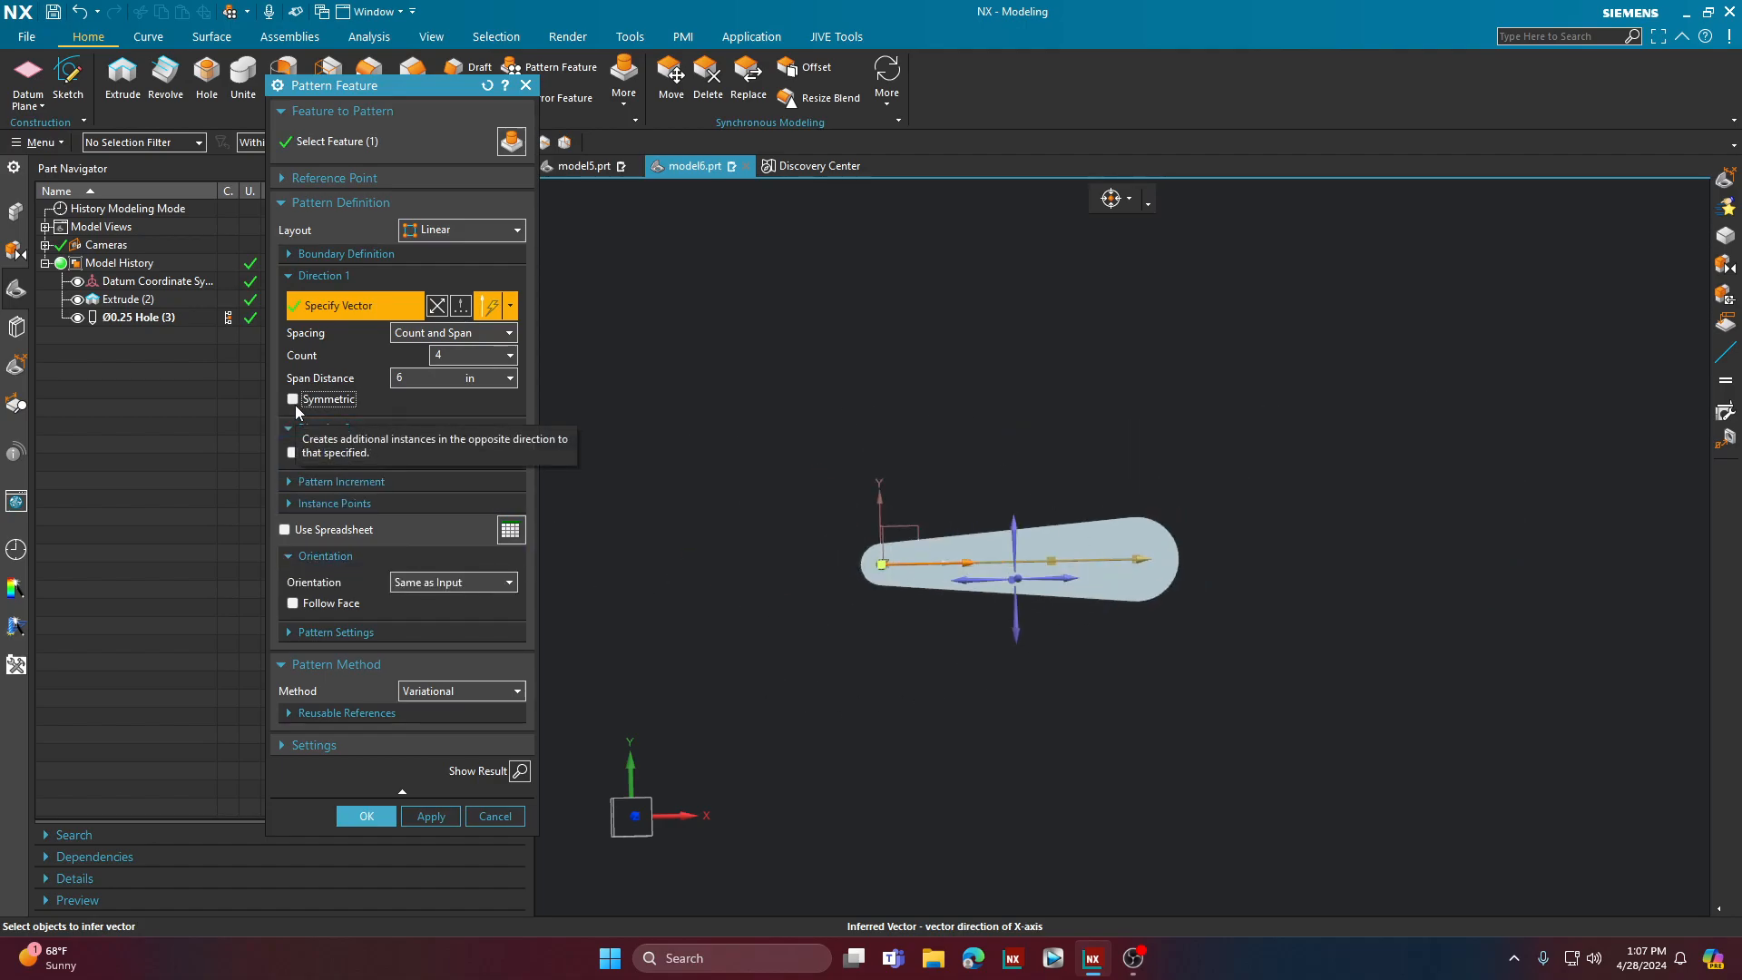
Step: Add a pattern increment of 0.25 to the hole's Diameter parameter along Direction 1 and accept it
click(345, 483)
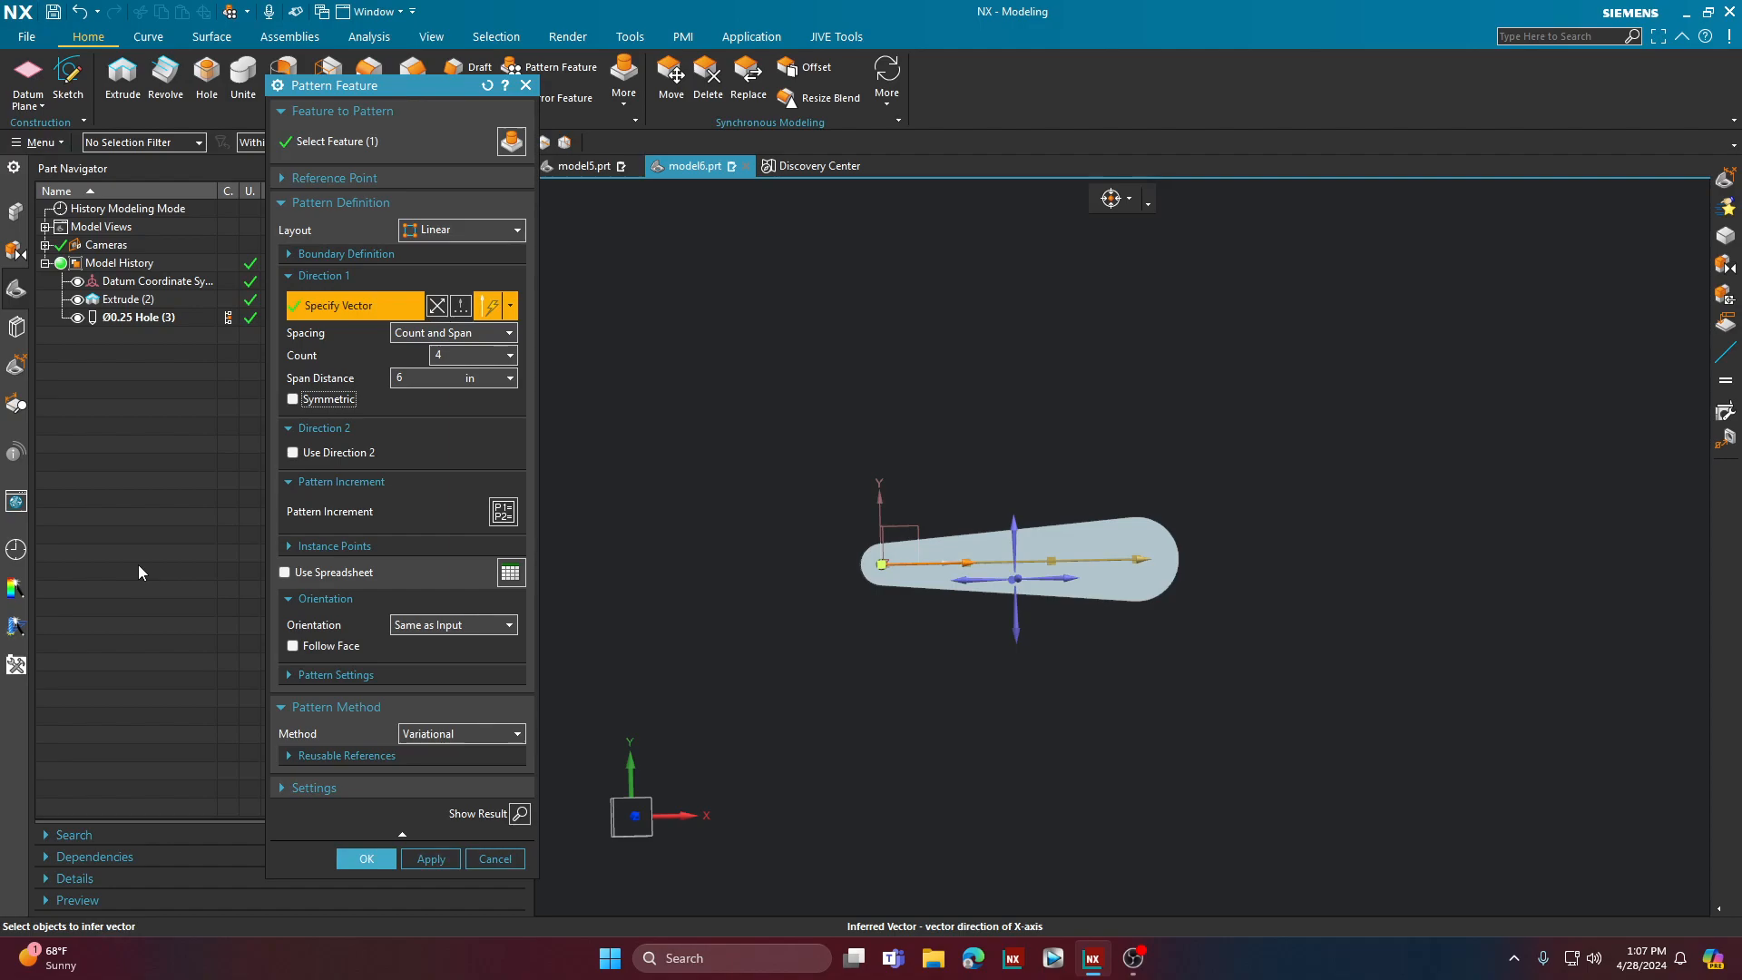
click(504, 512)
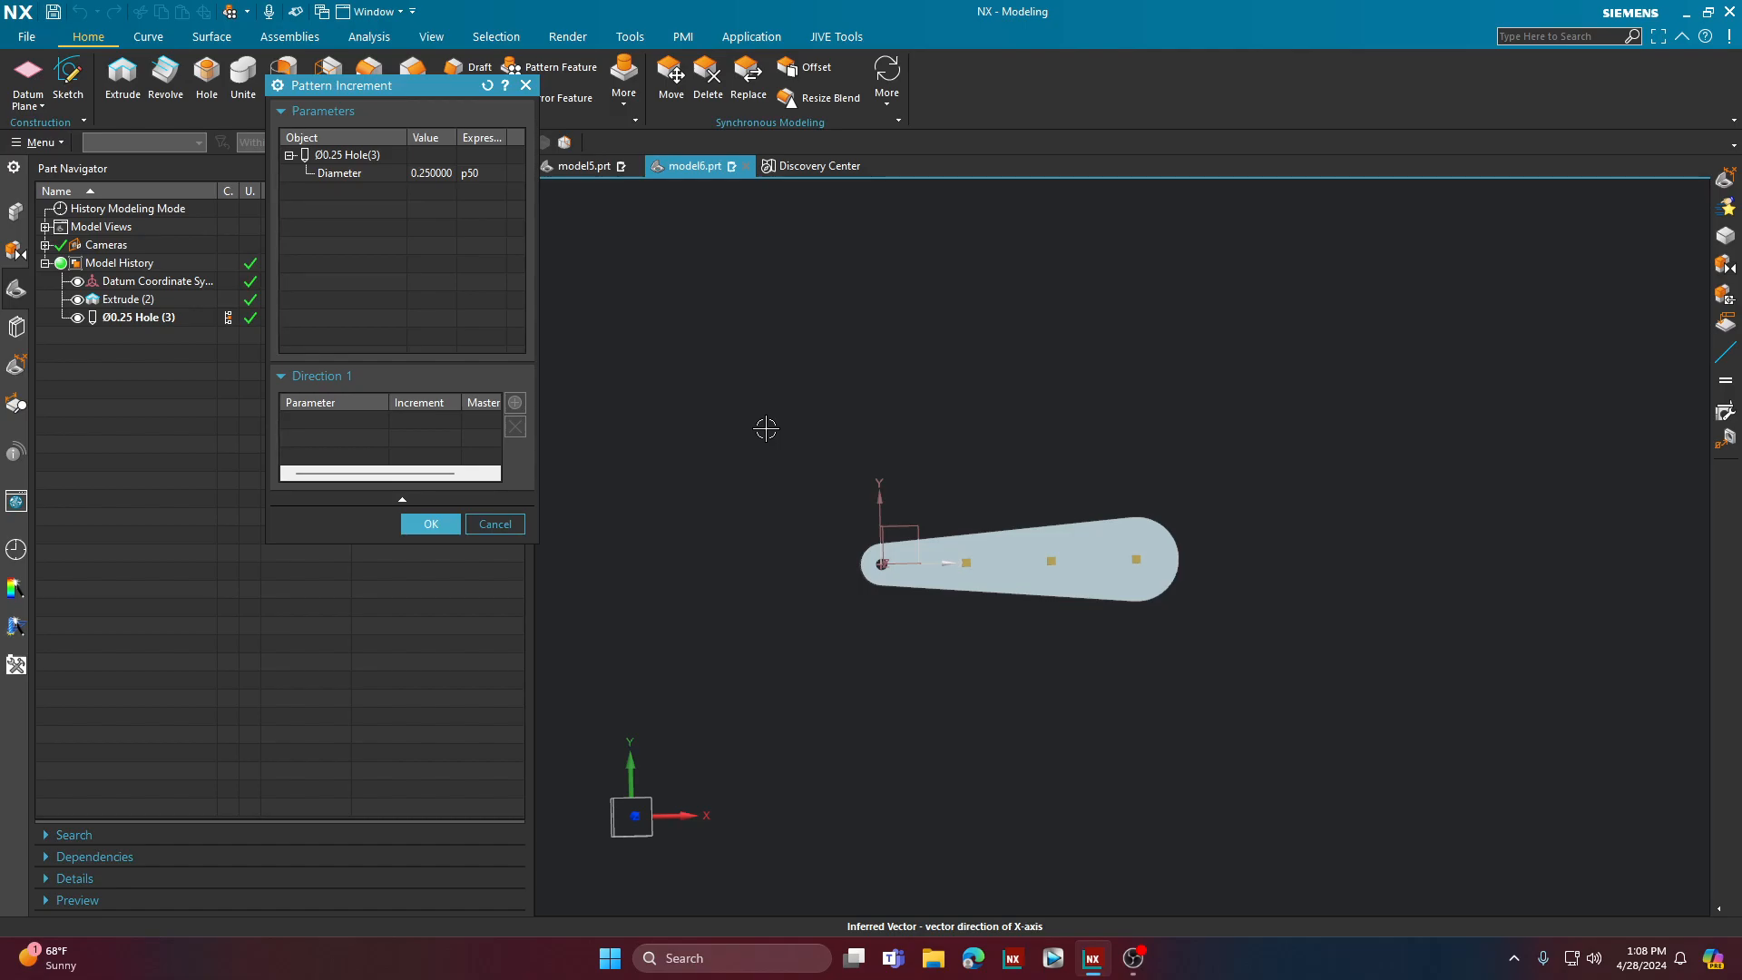
click(359, 175)
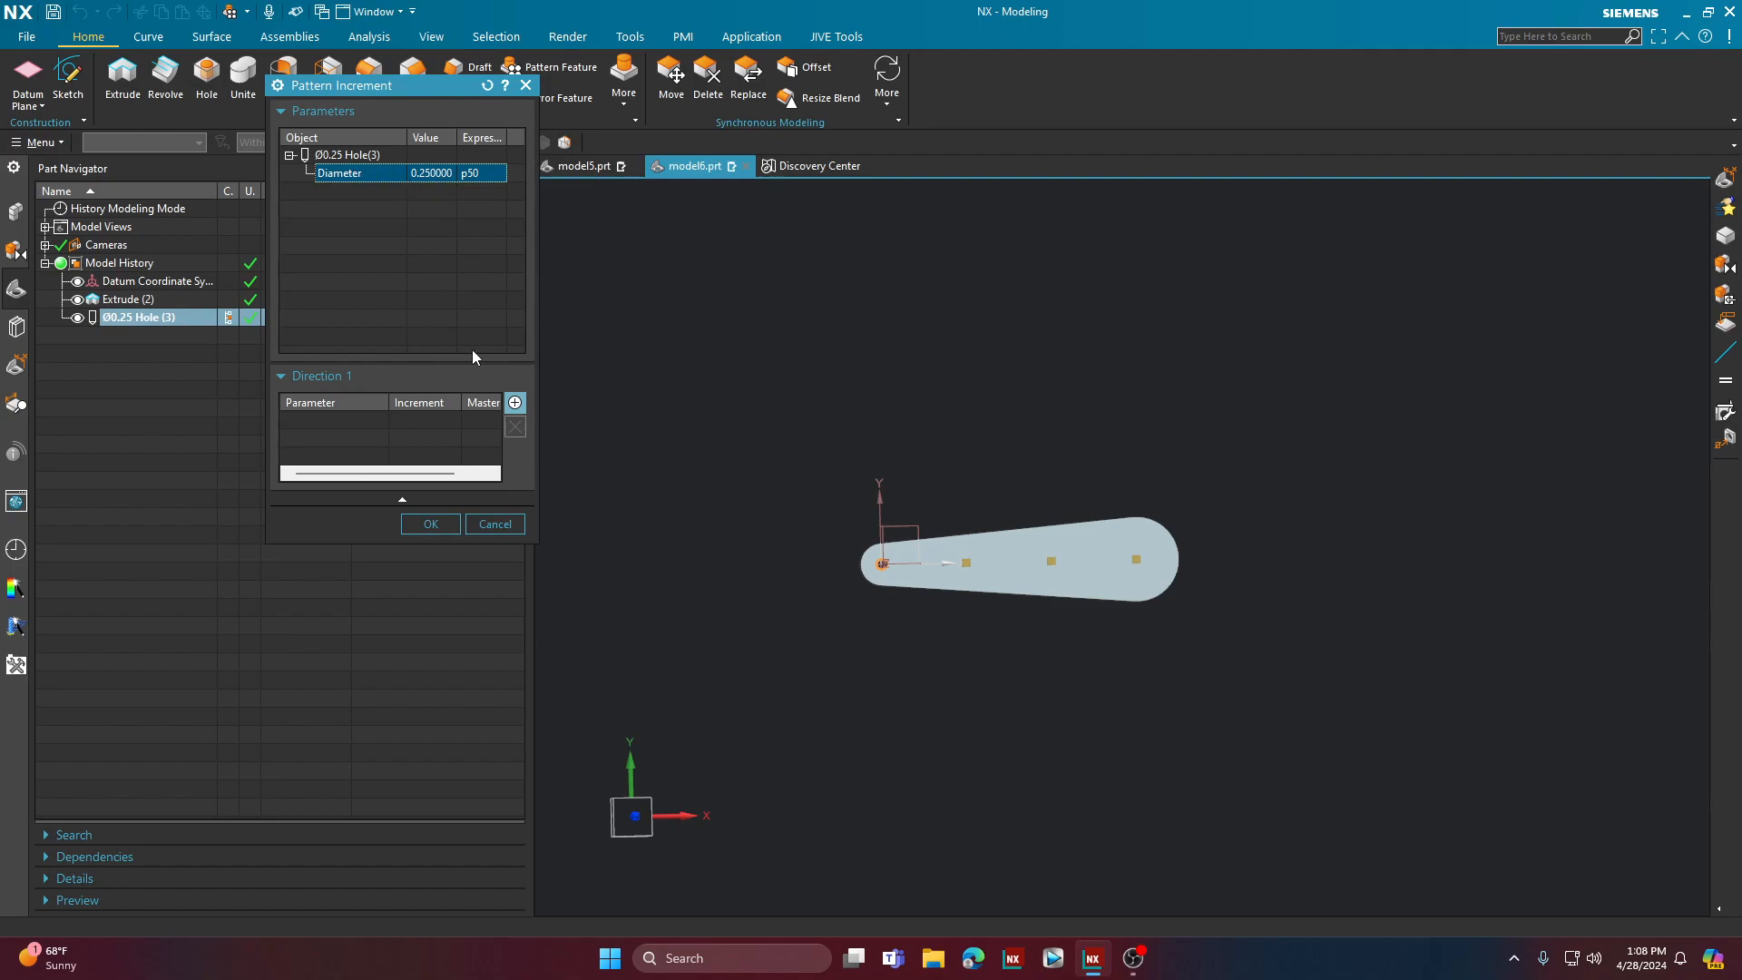
click(517, 404)
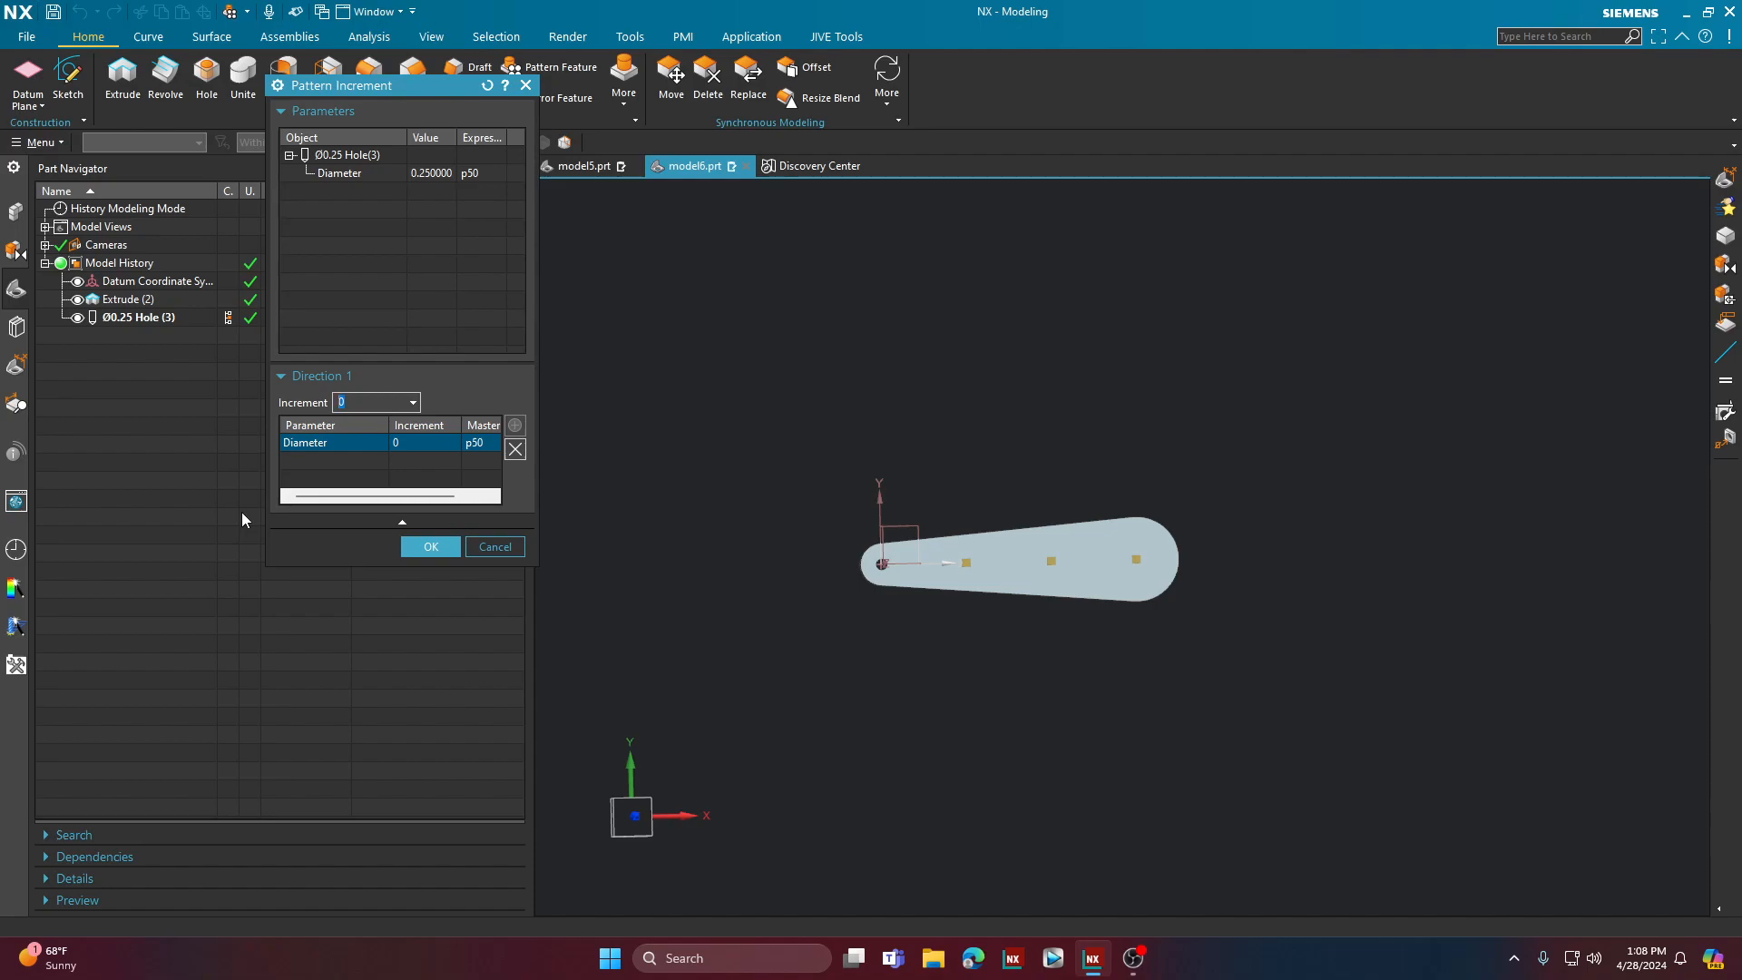
text(0.25)
key(Return)
click(968, 561)
click(968, 562)
click(1055, 560)
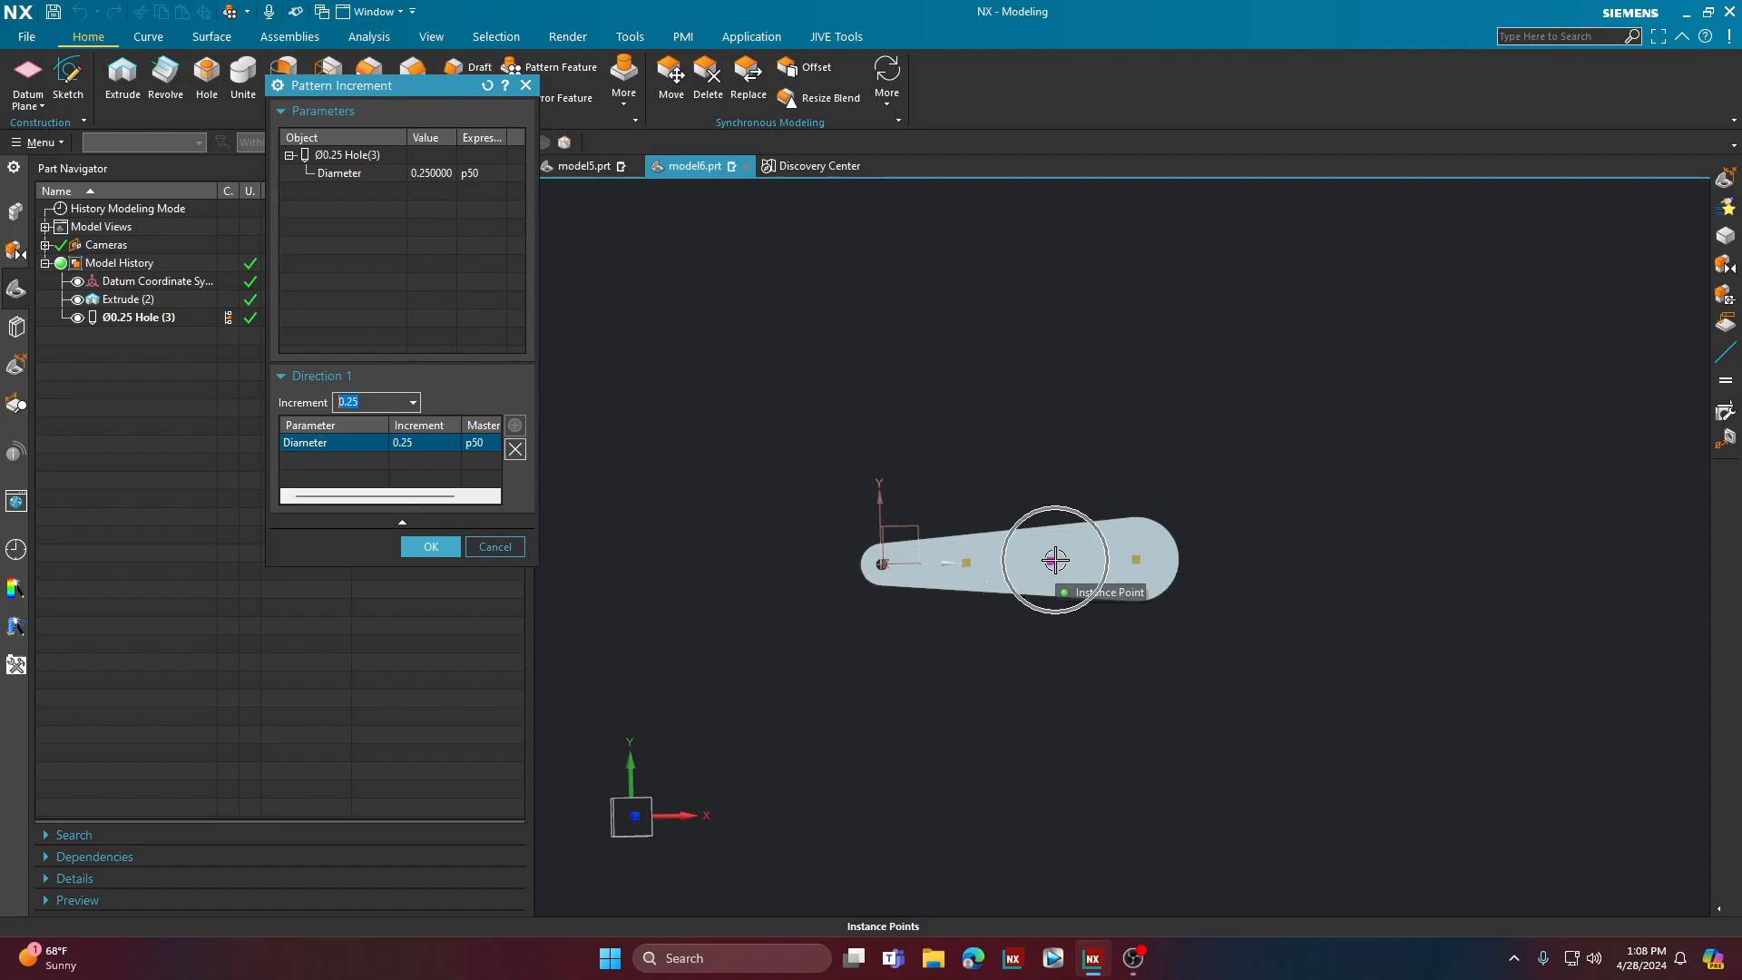
click(1138, 562)
click(431, 547)
Step: Preview the result of the linear hole pattern with the incremented diameters on the plate
click(522, 814)
click(526, 817)
scroll(1193, 517, up, 4)
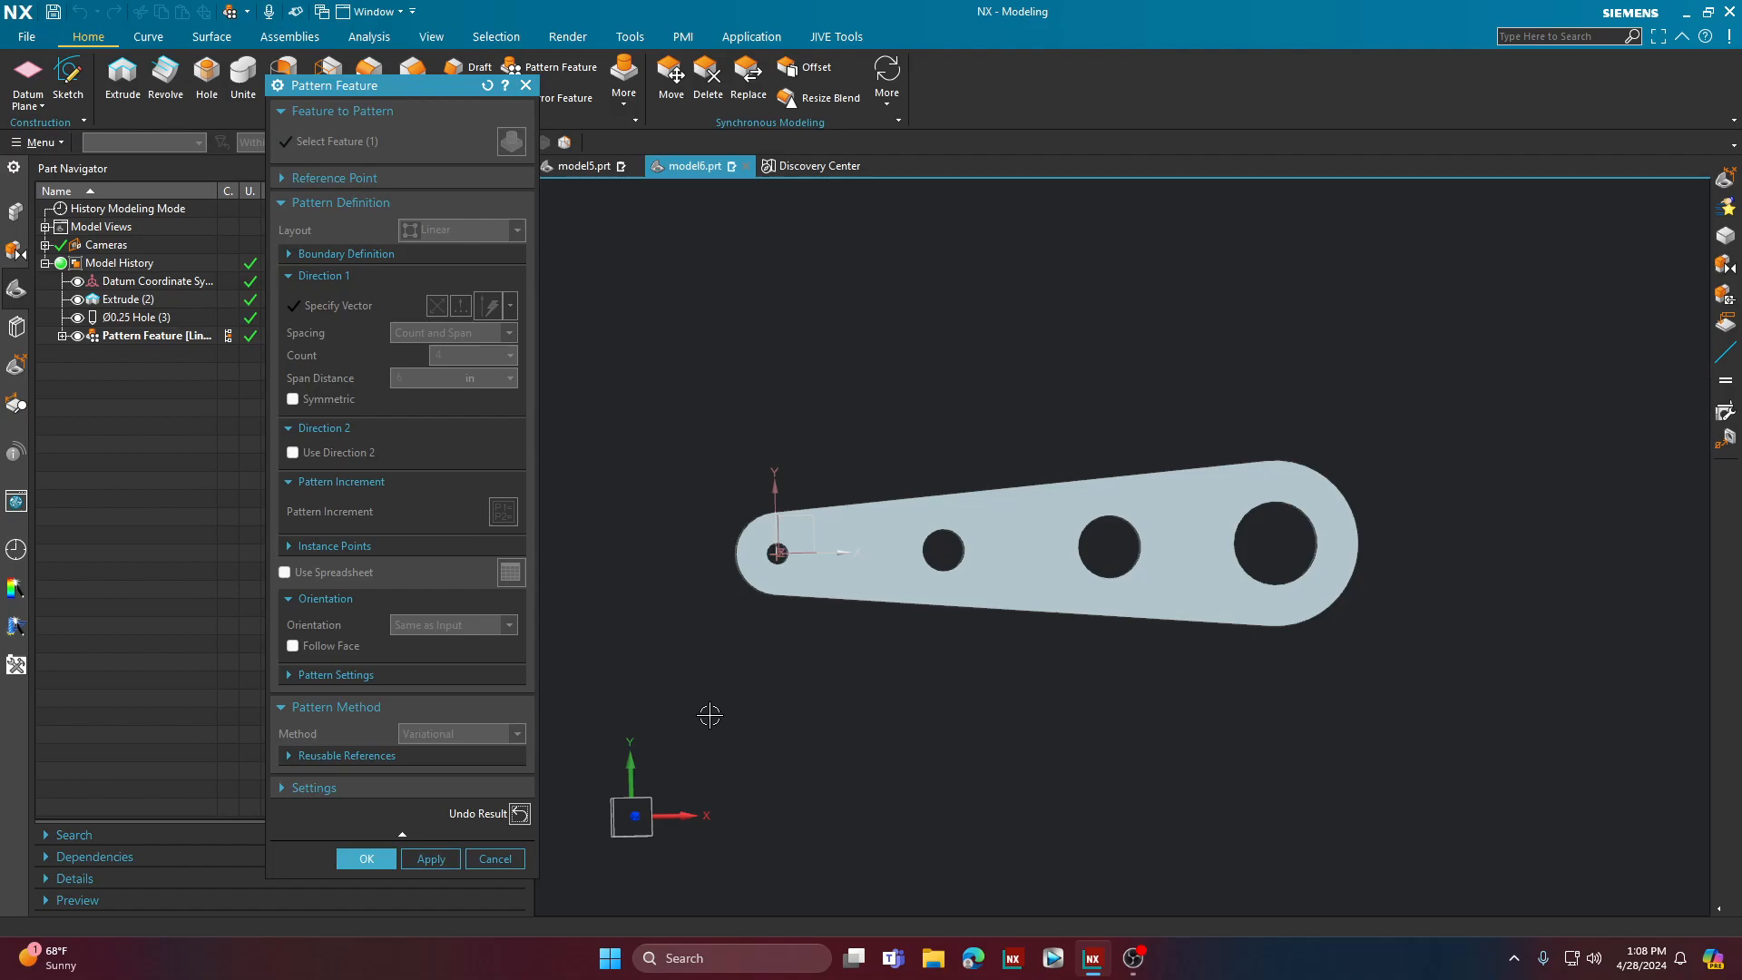
Step: Undo the previewed result and remove the Diameter increment from the pattern's Direction 1
click(519, 813)
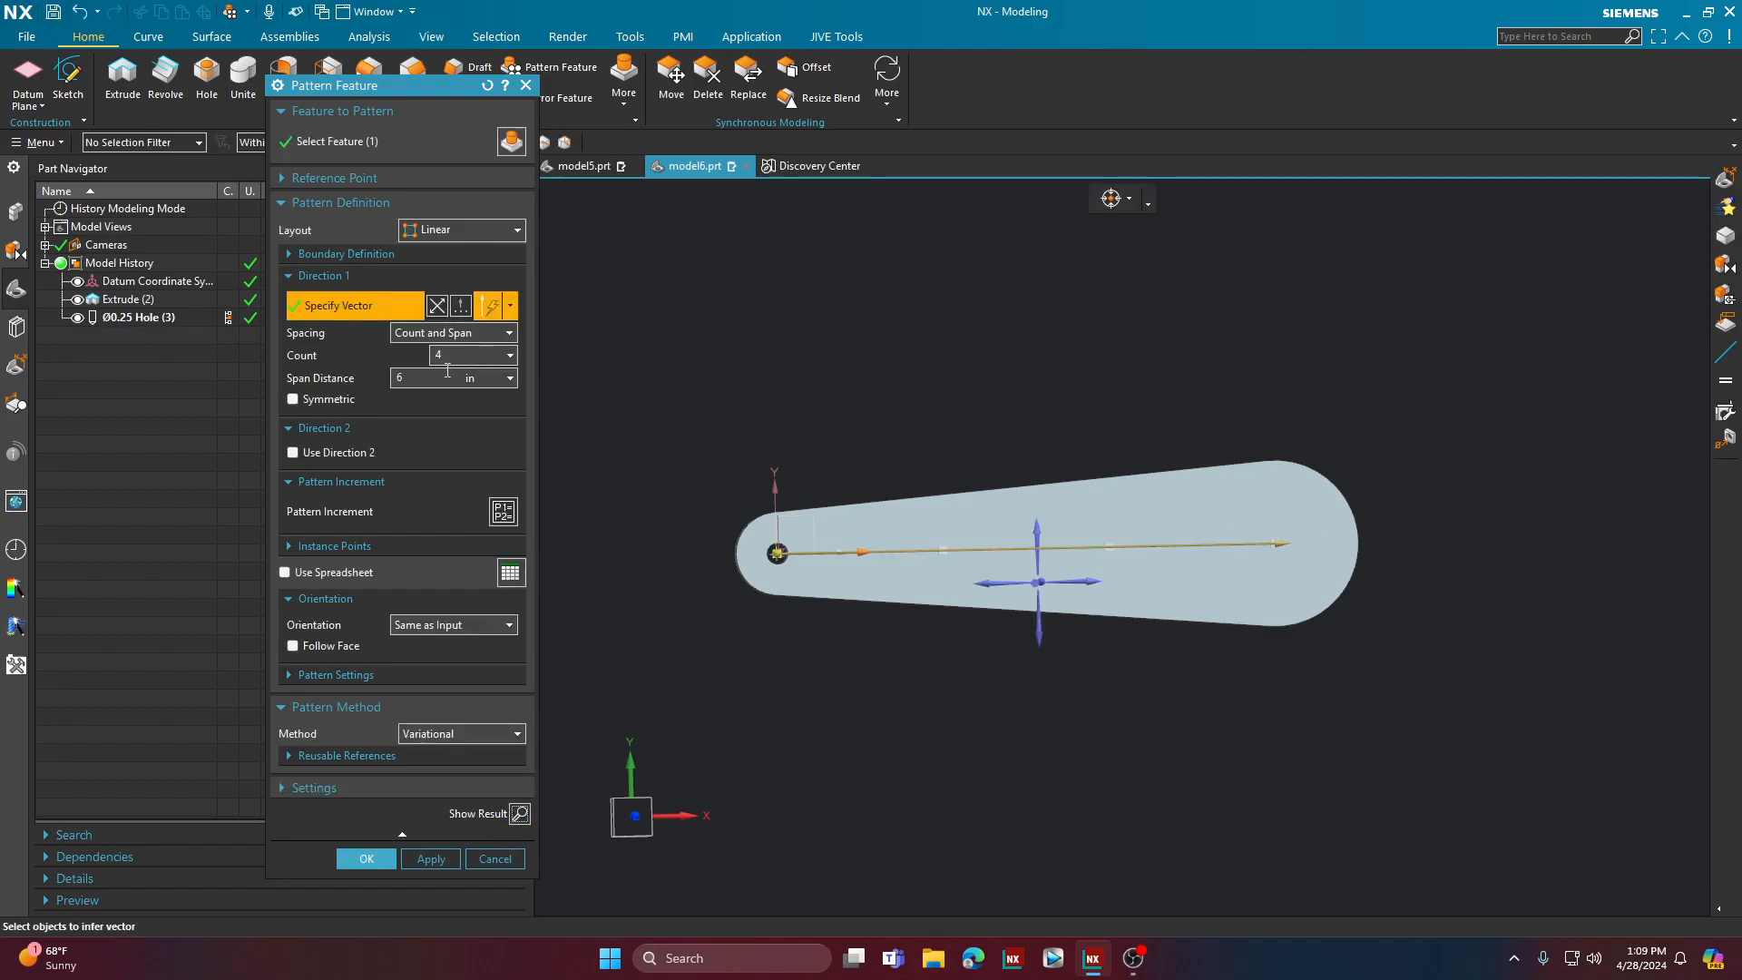
click(504, 510)
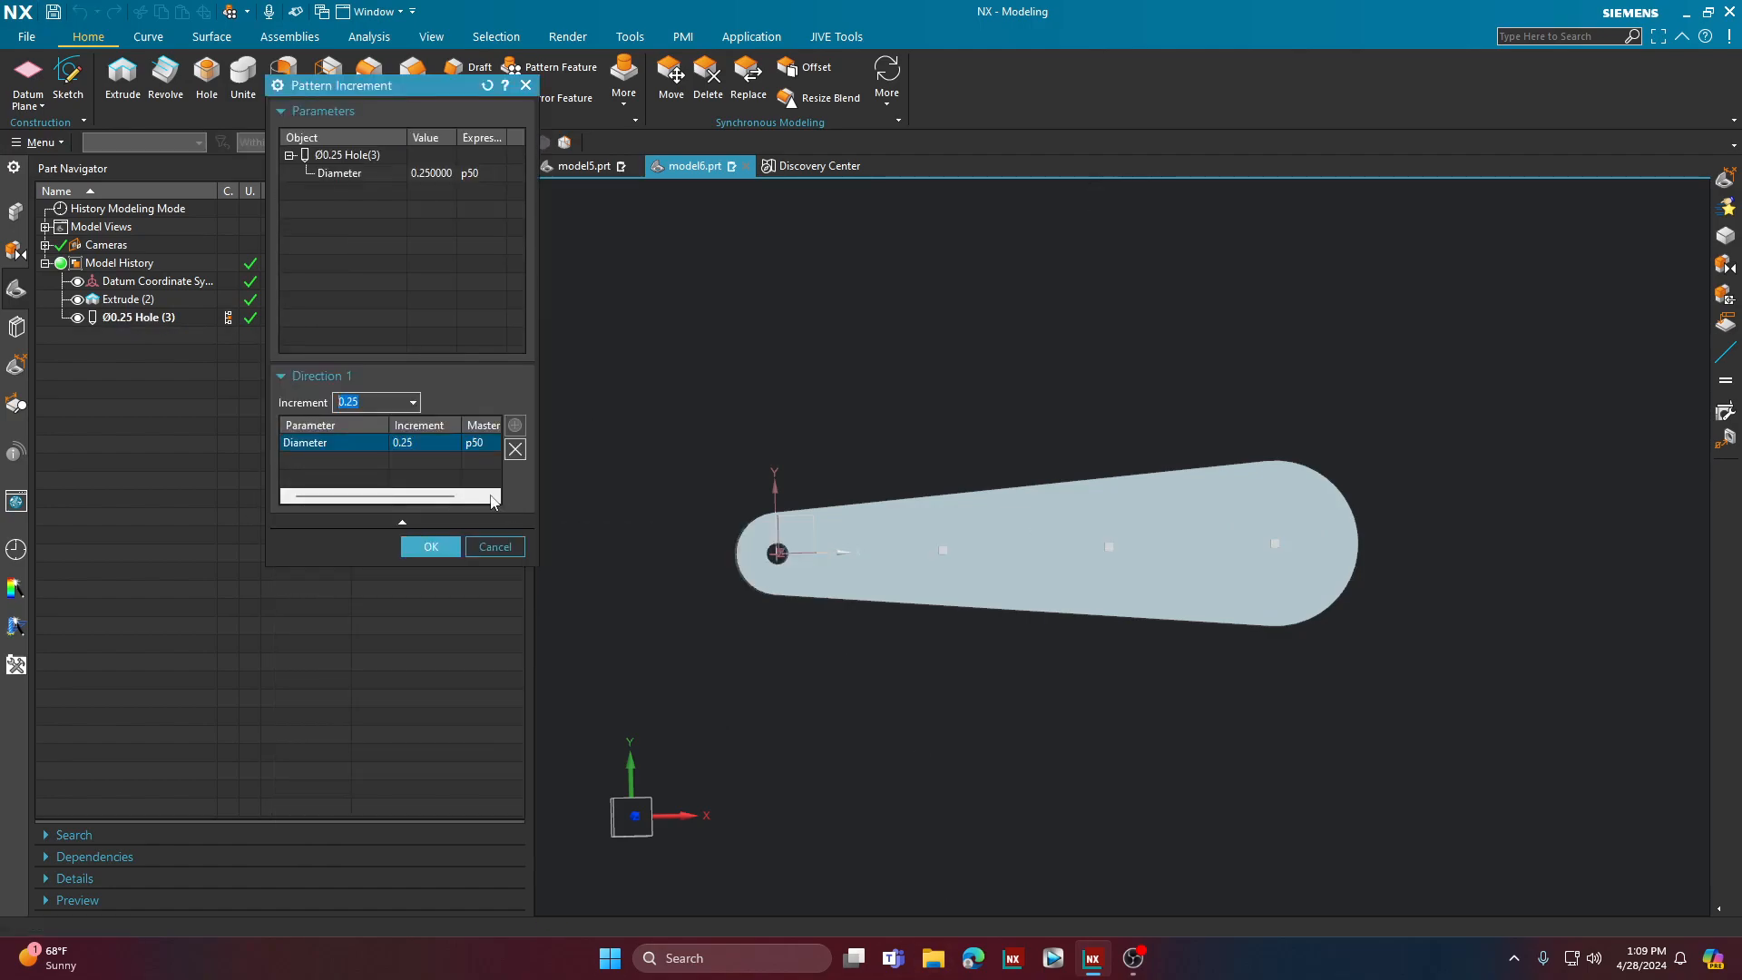
click(515, 449)
click(431, 545)
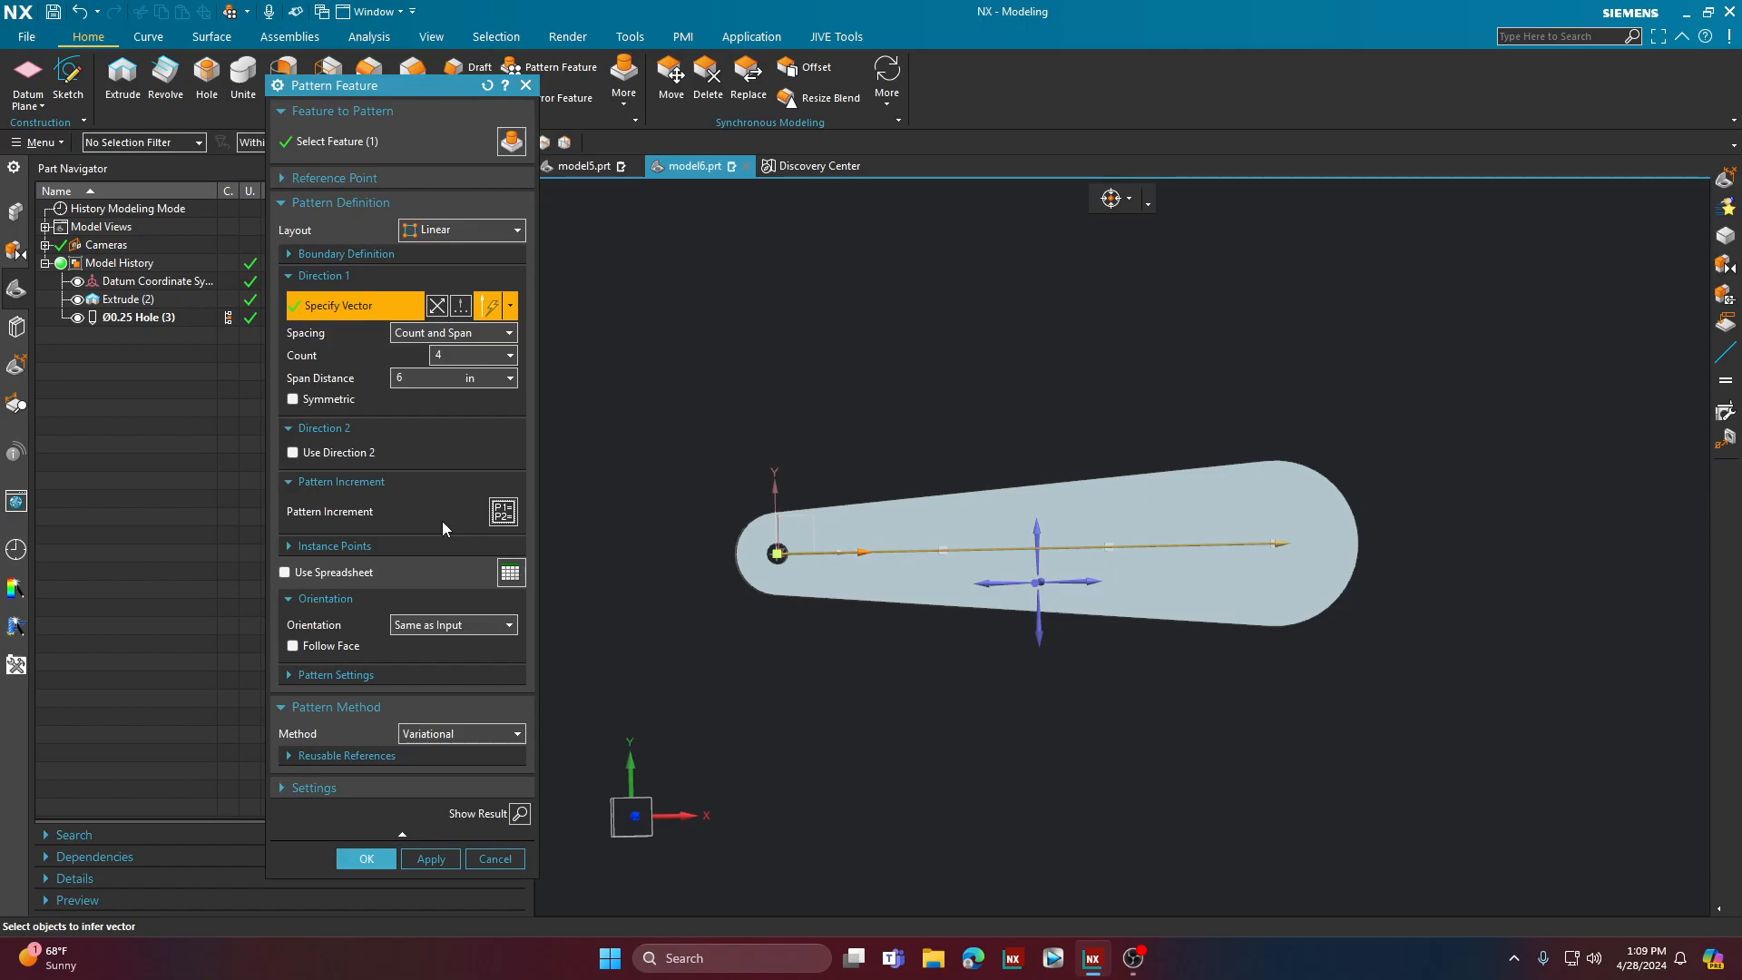
Step: Drive the pattern with a spreadsheet, entering hole diameters 0.5, 0.625 and 1.125 for the Direction 1 offsets 2, 4 and 6
click(286, 574)
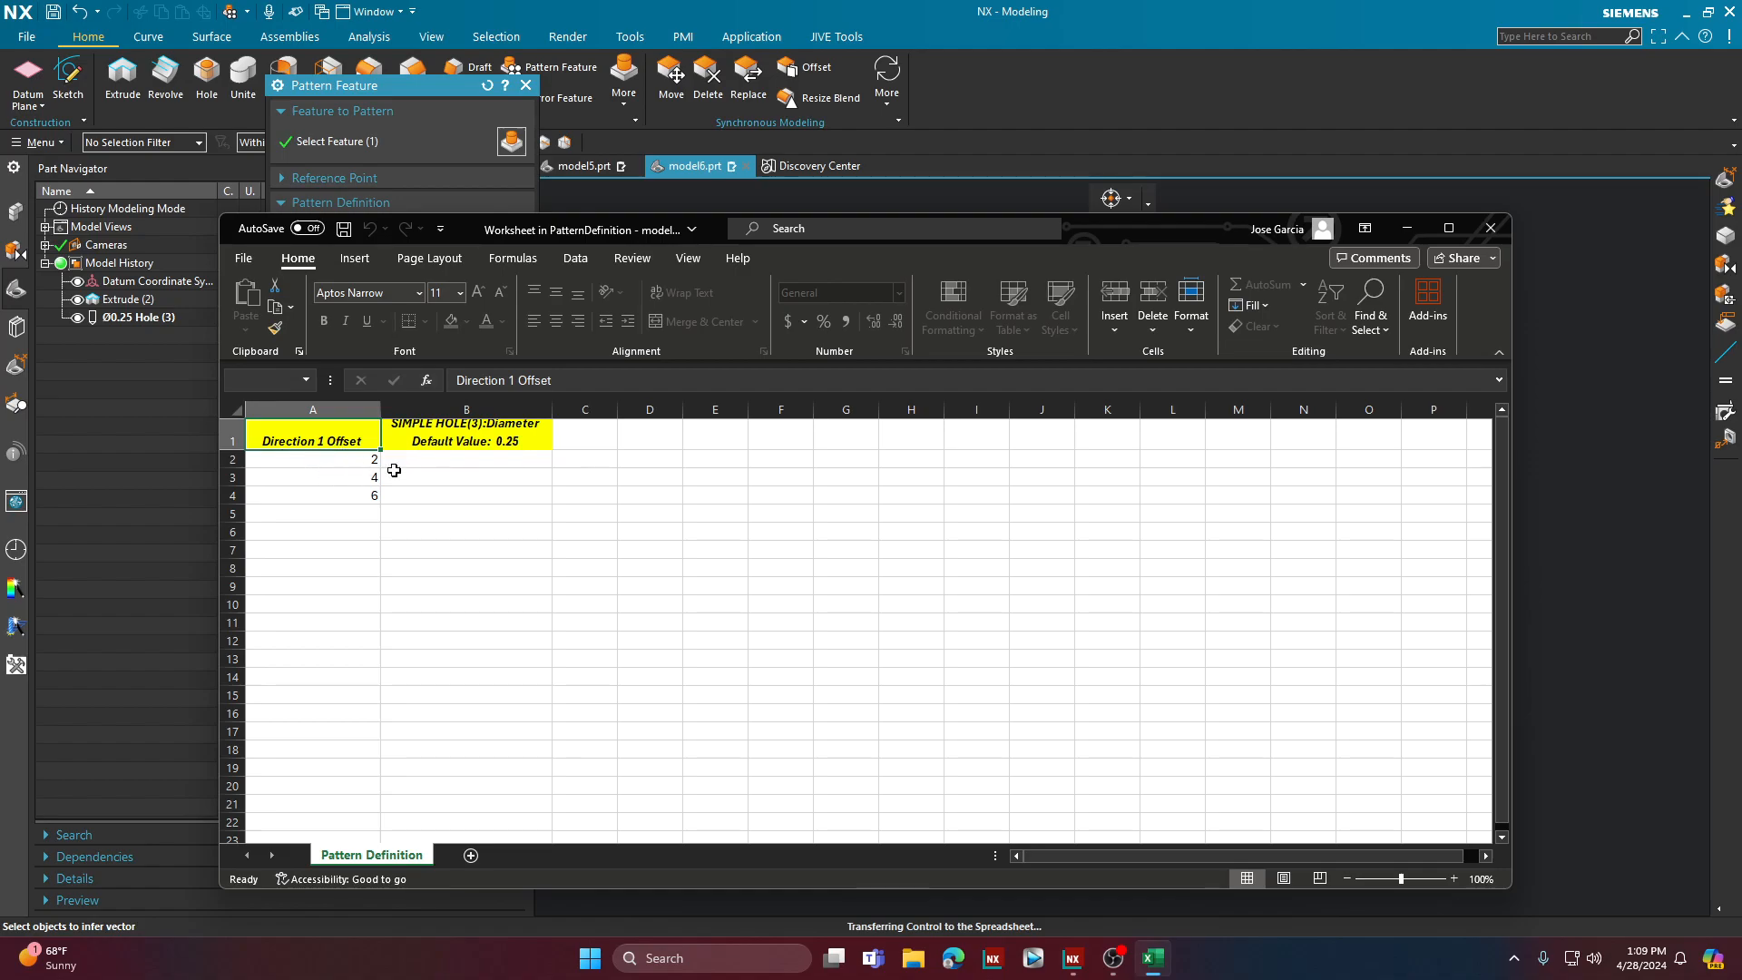
double_click(437, 462)
text(0.5)
key(Return)
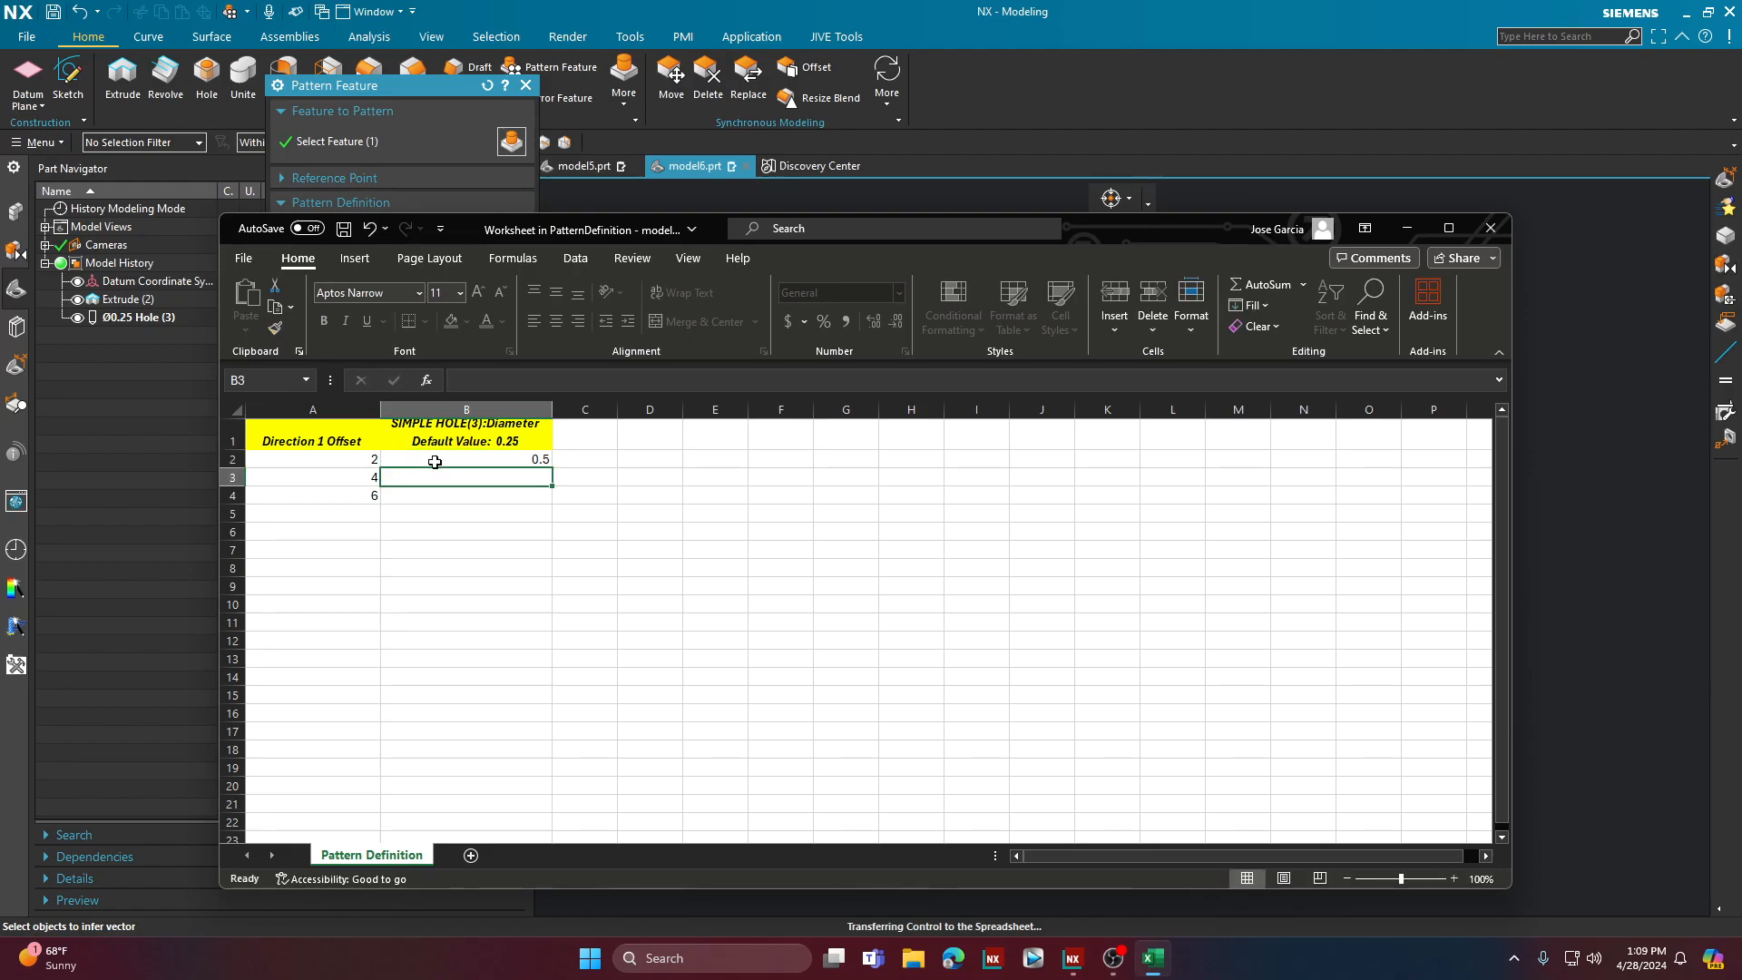
text(0)
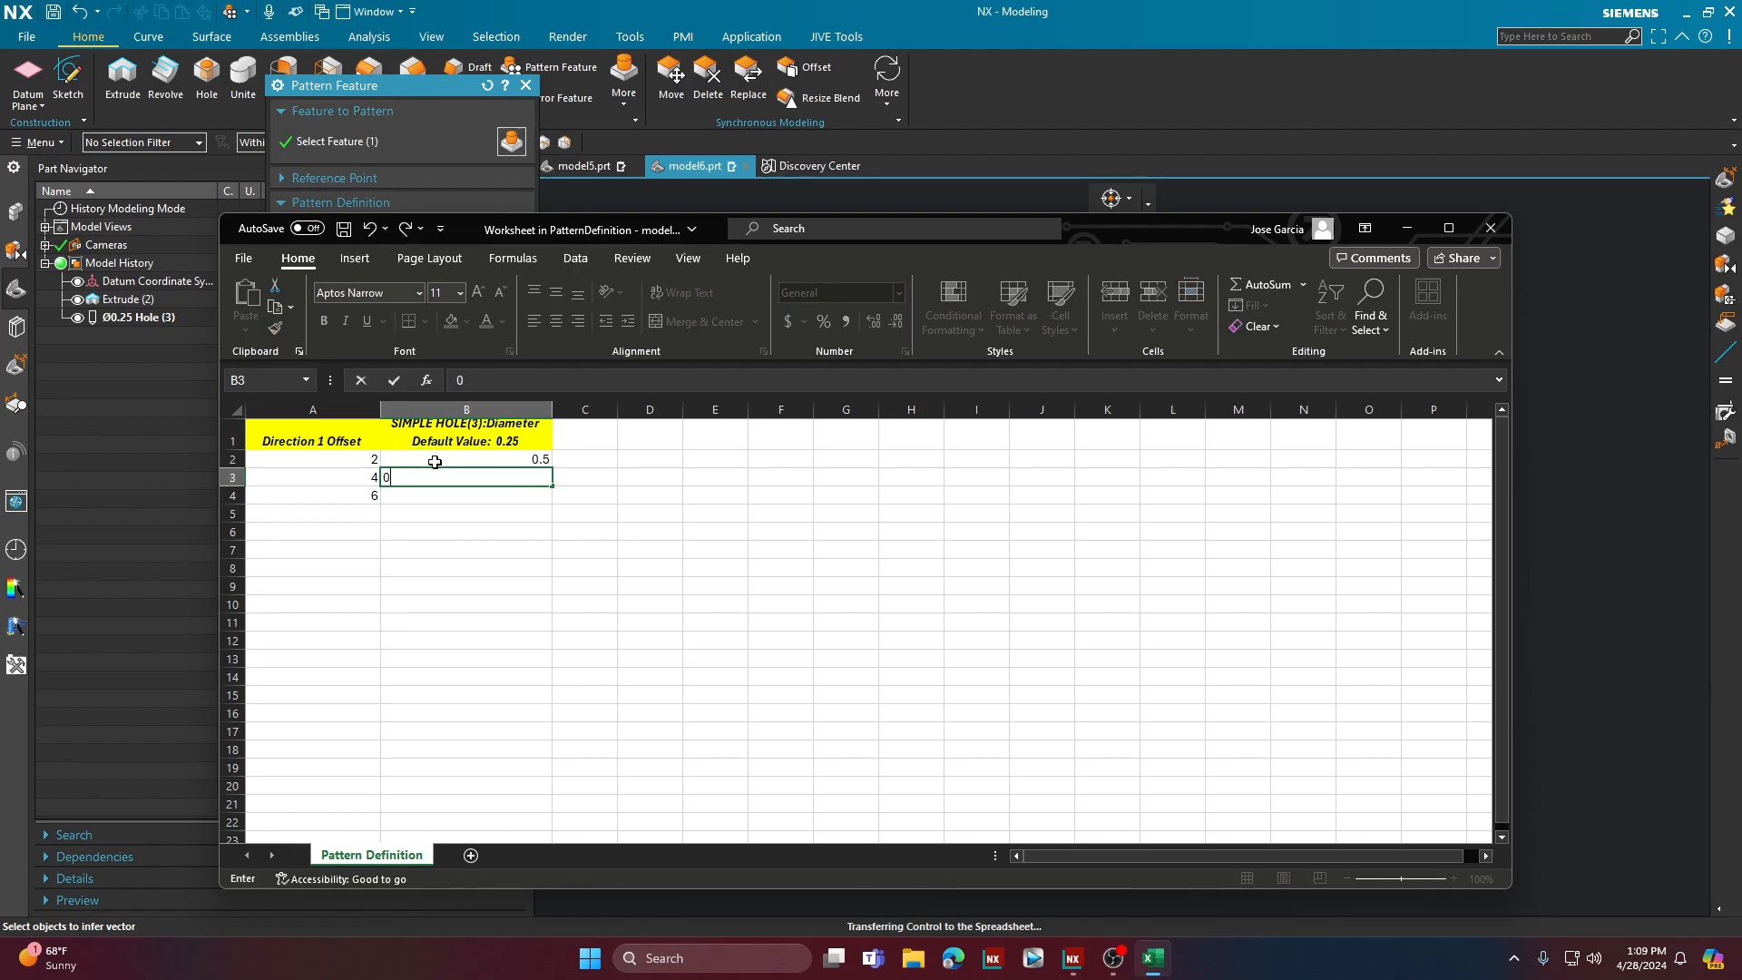
text(.625)
key(Return)
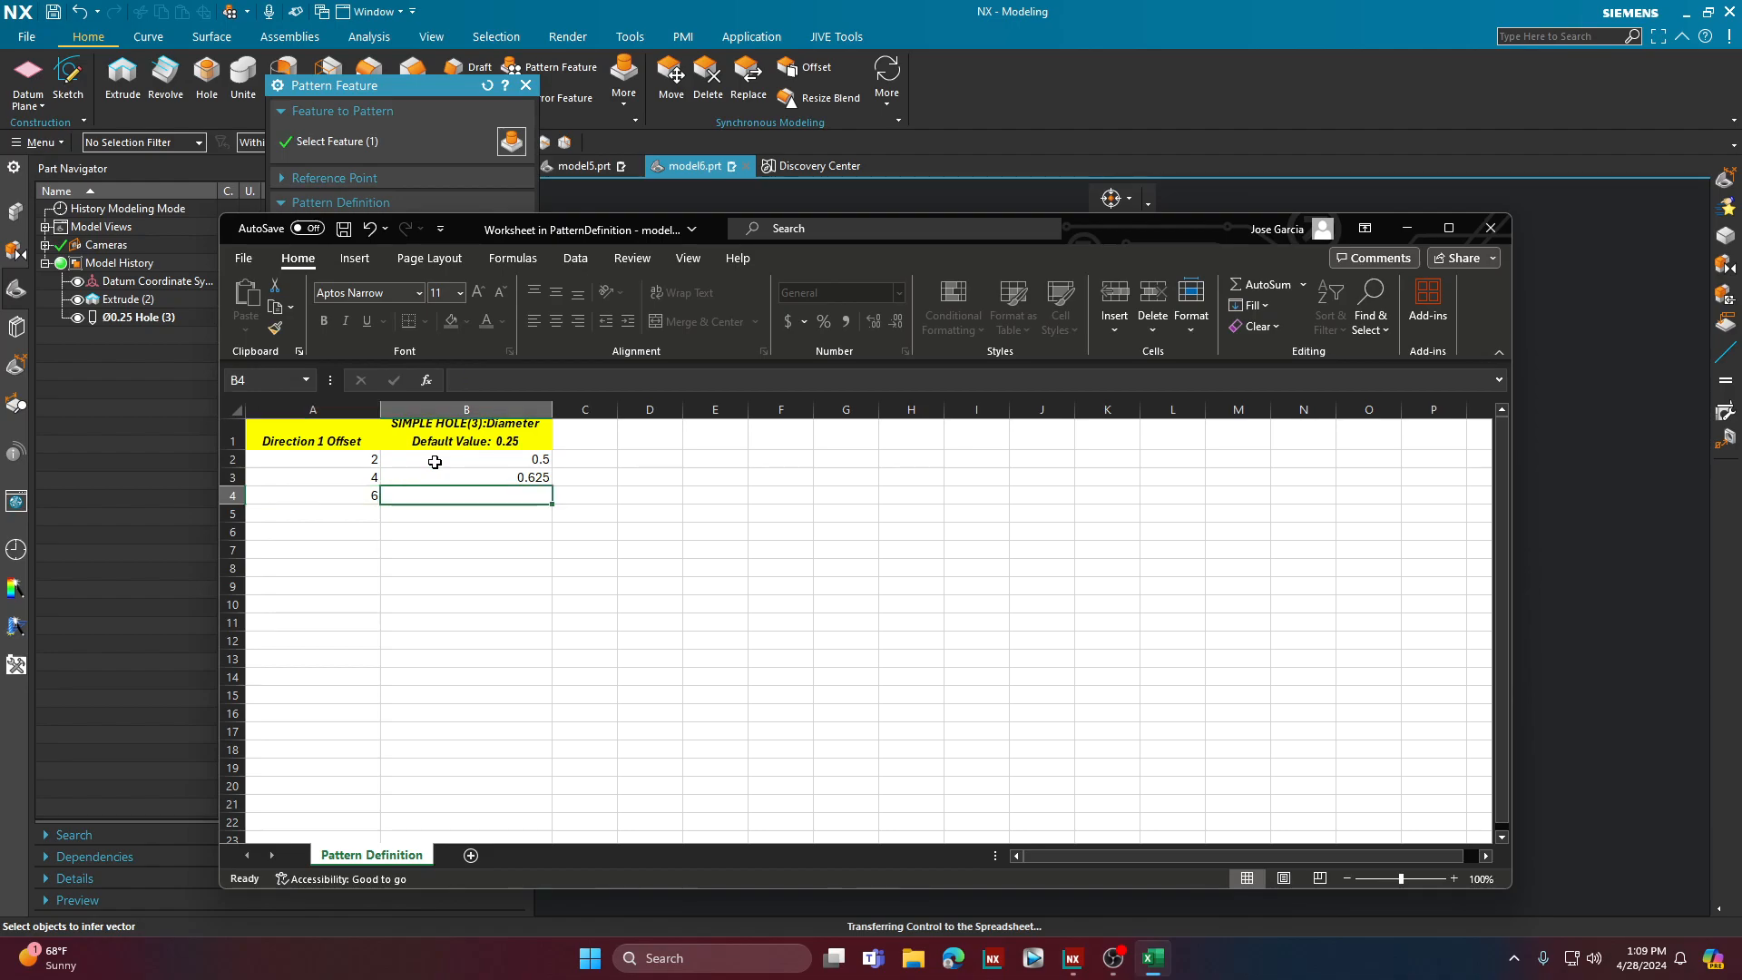
text(1.1)
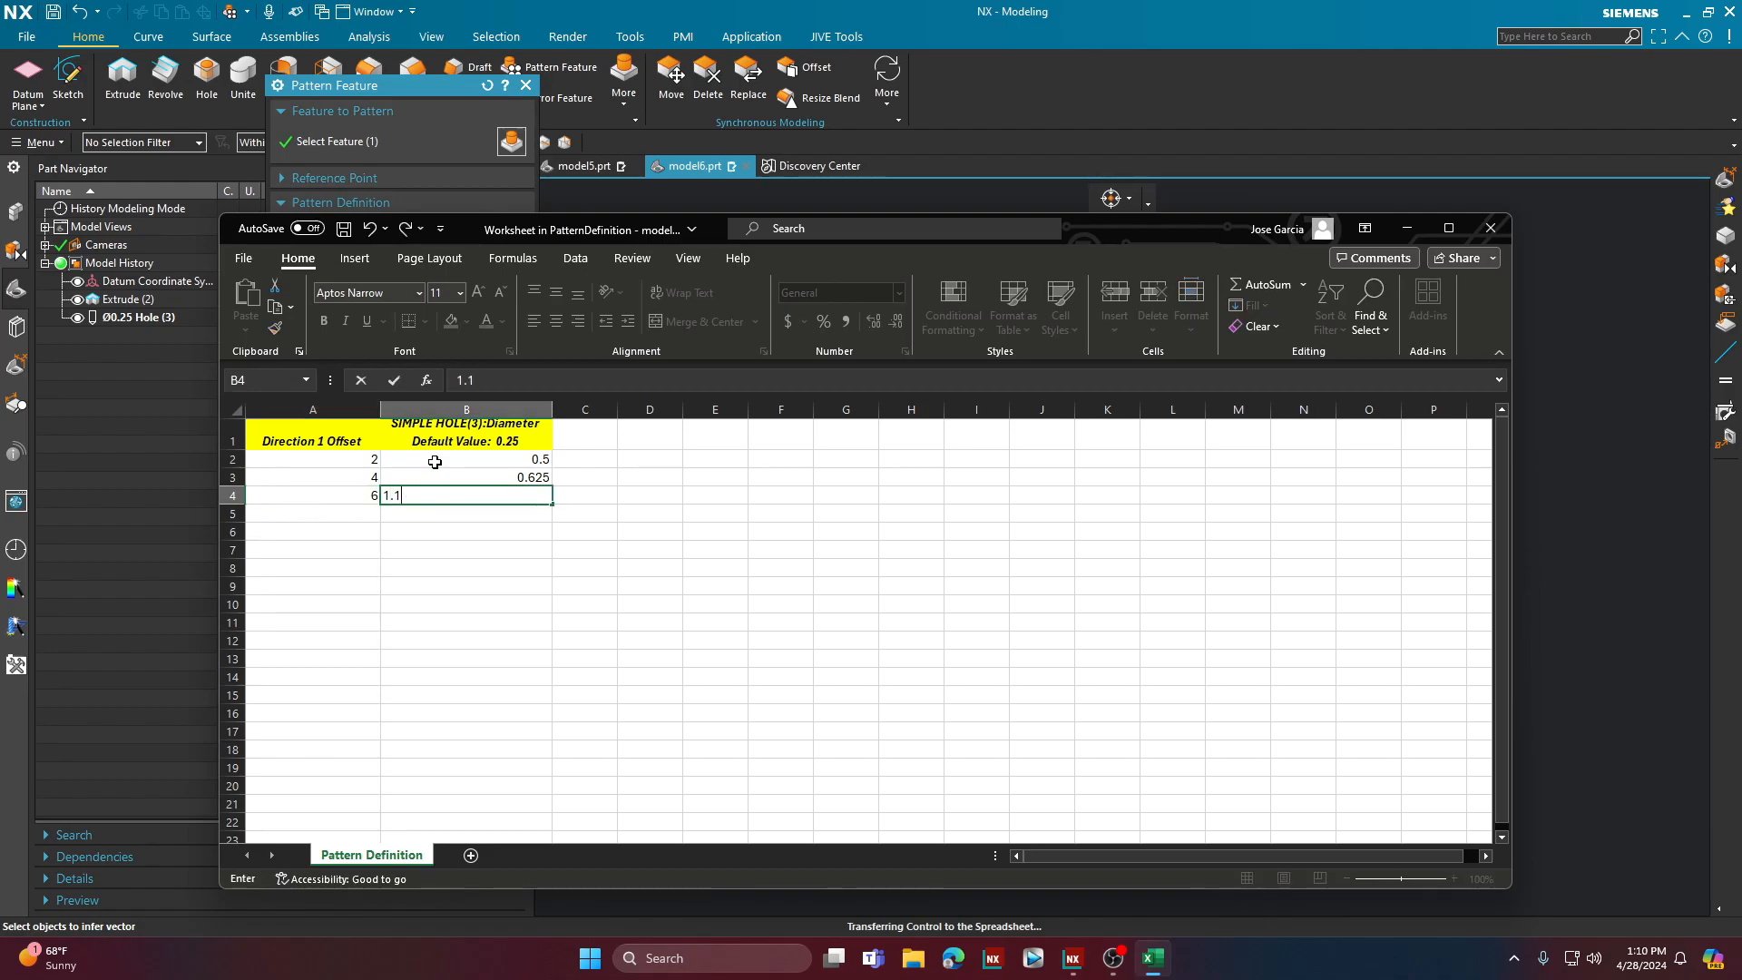
text(252)
key(BackSpace)
key(Return)
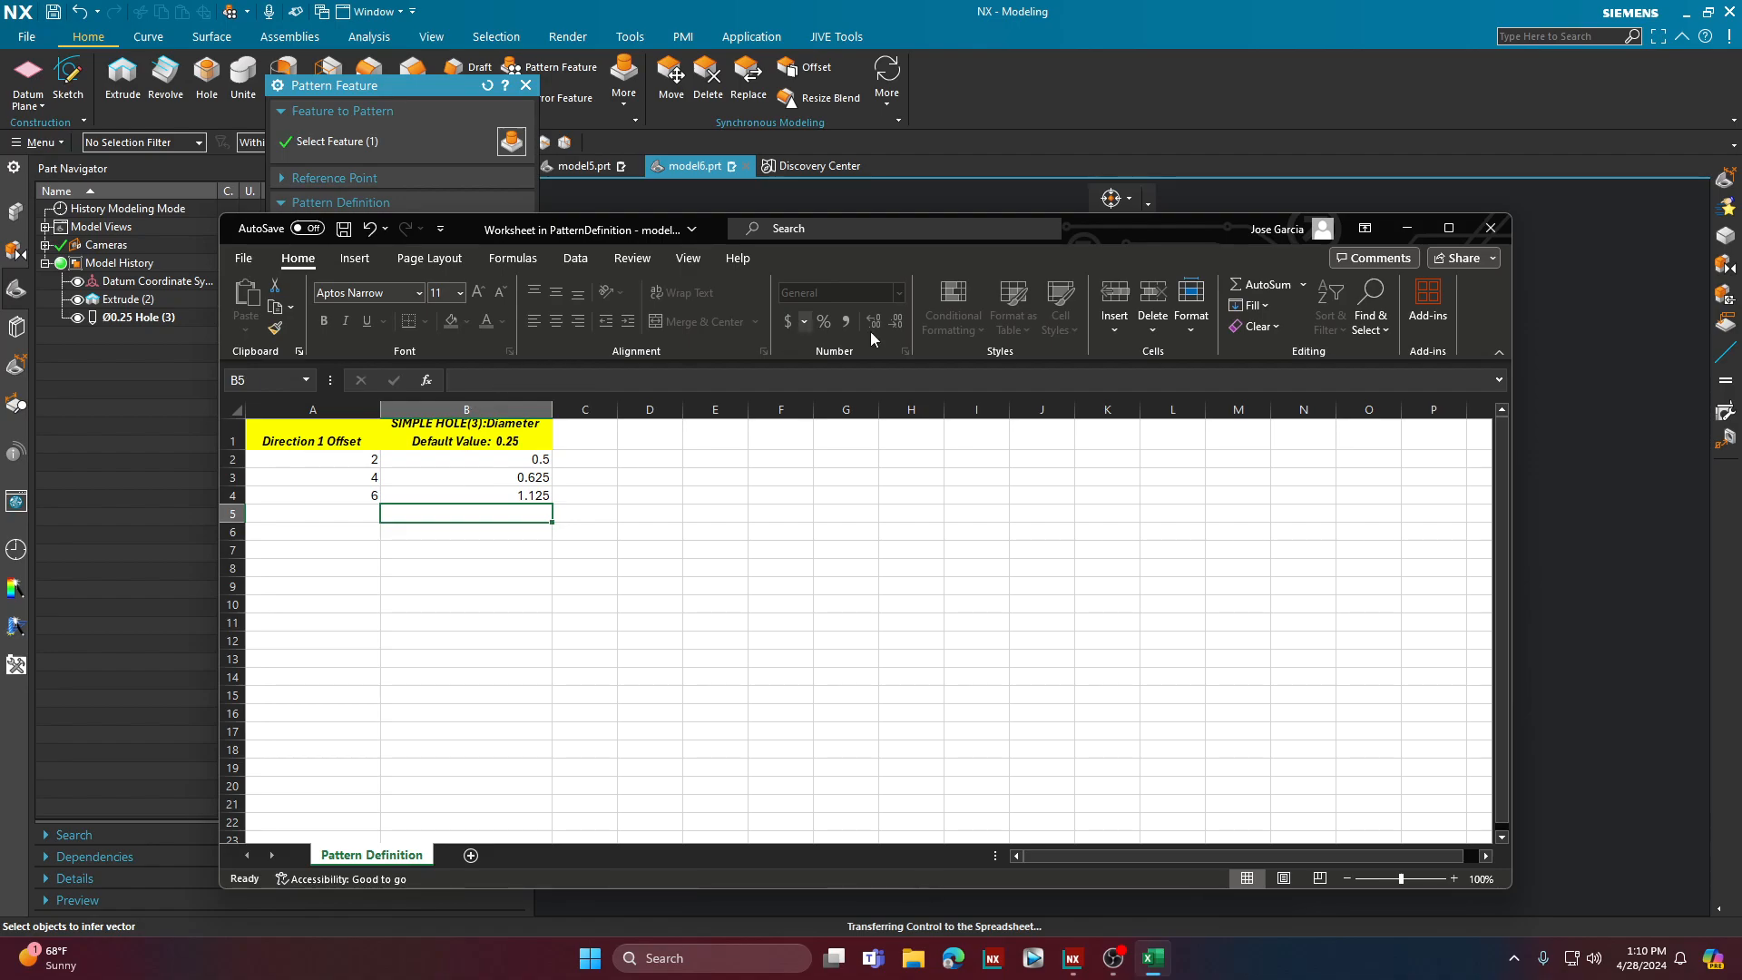
Step: Exit the spreadsheet with its data saved and show the result of the spreadsheet-driven hole pattern
click(1491, 230)
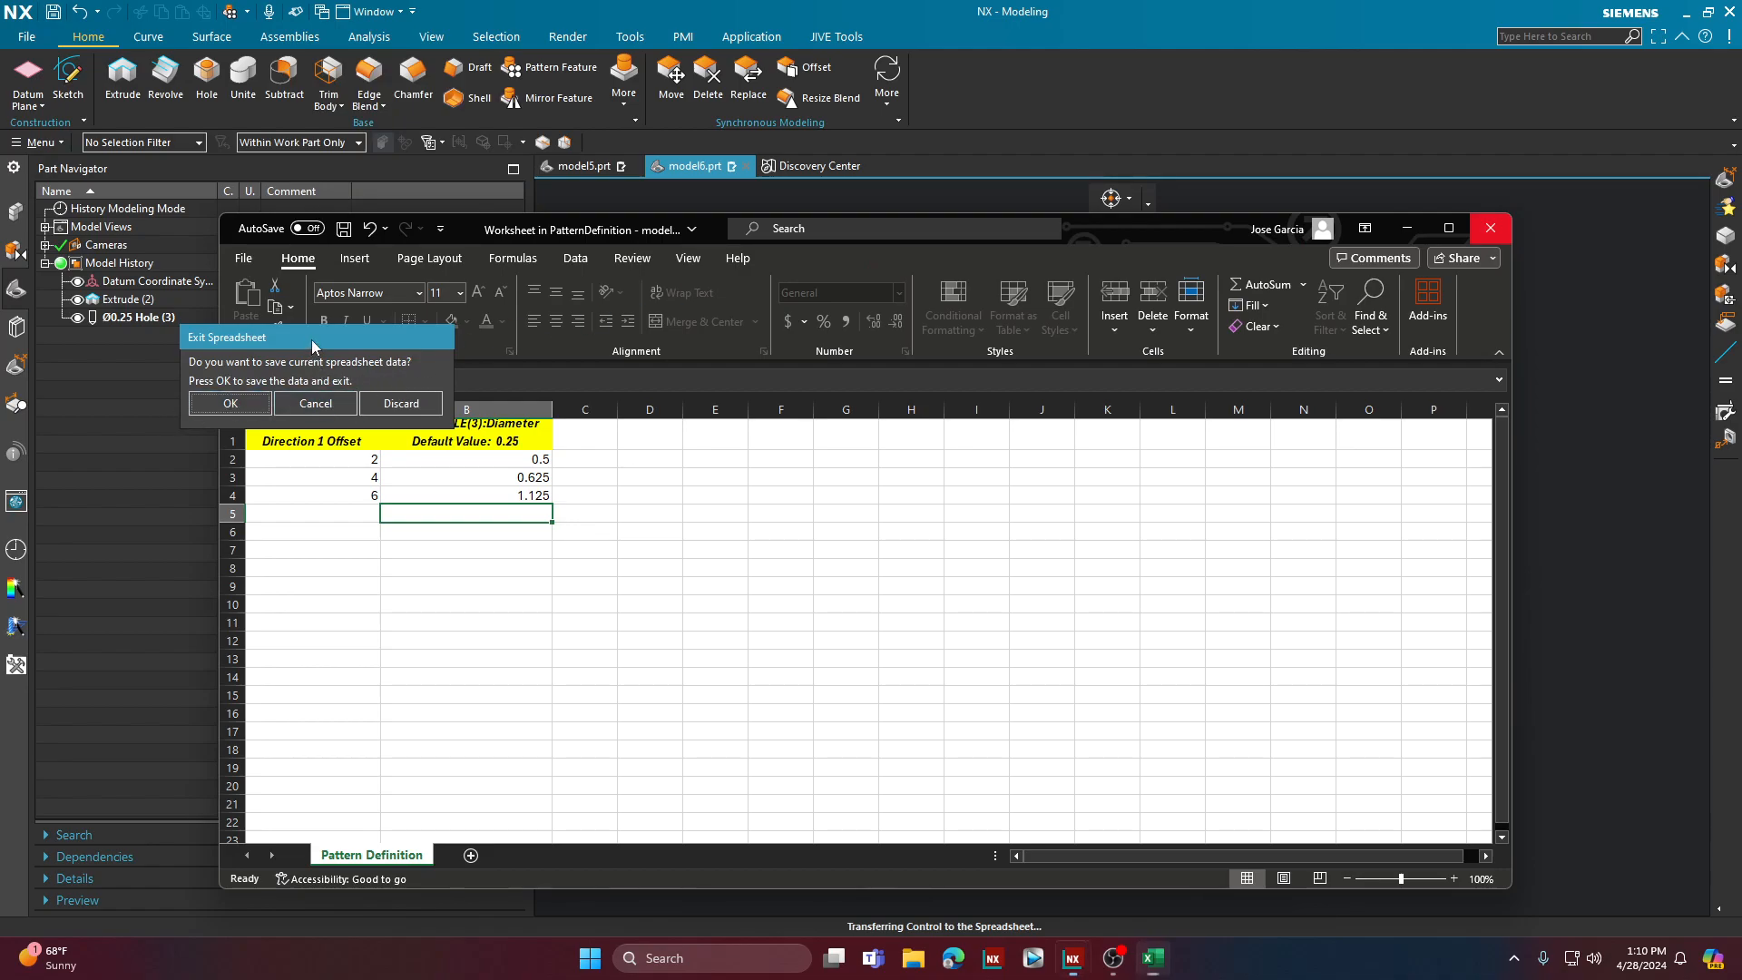
drag(312, 339, 590, 434)
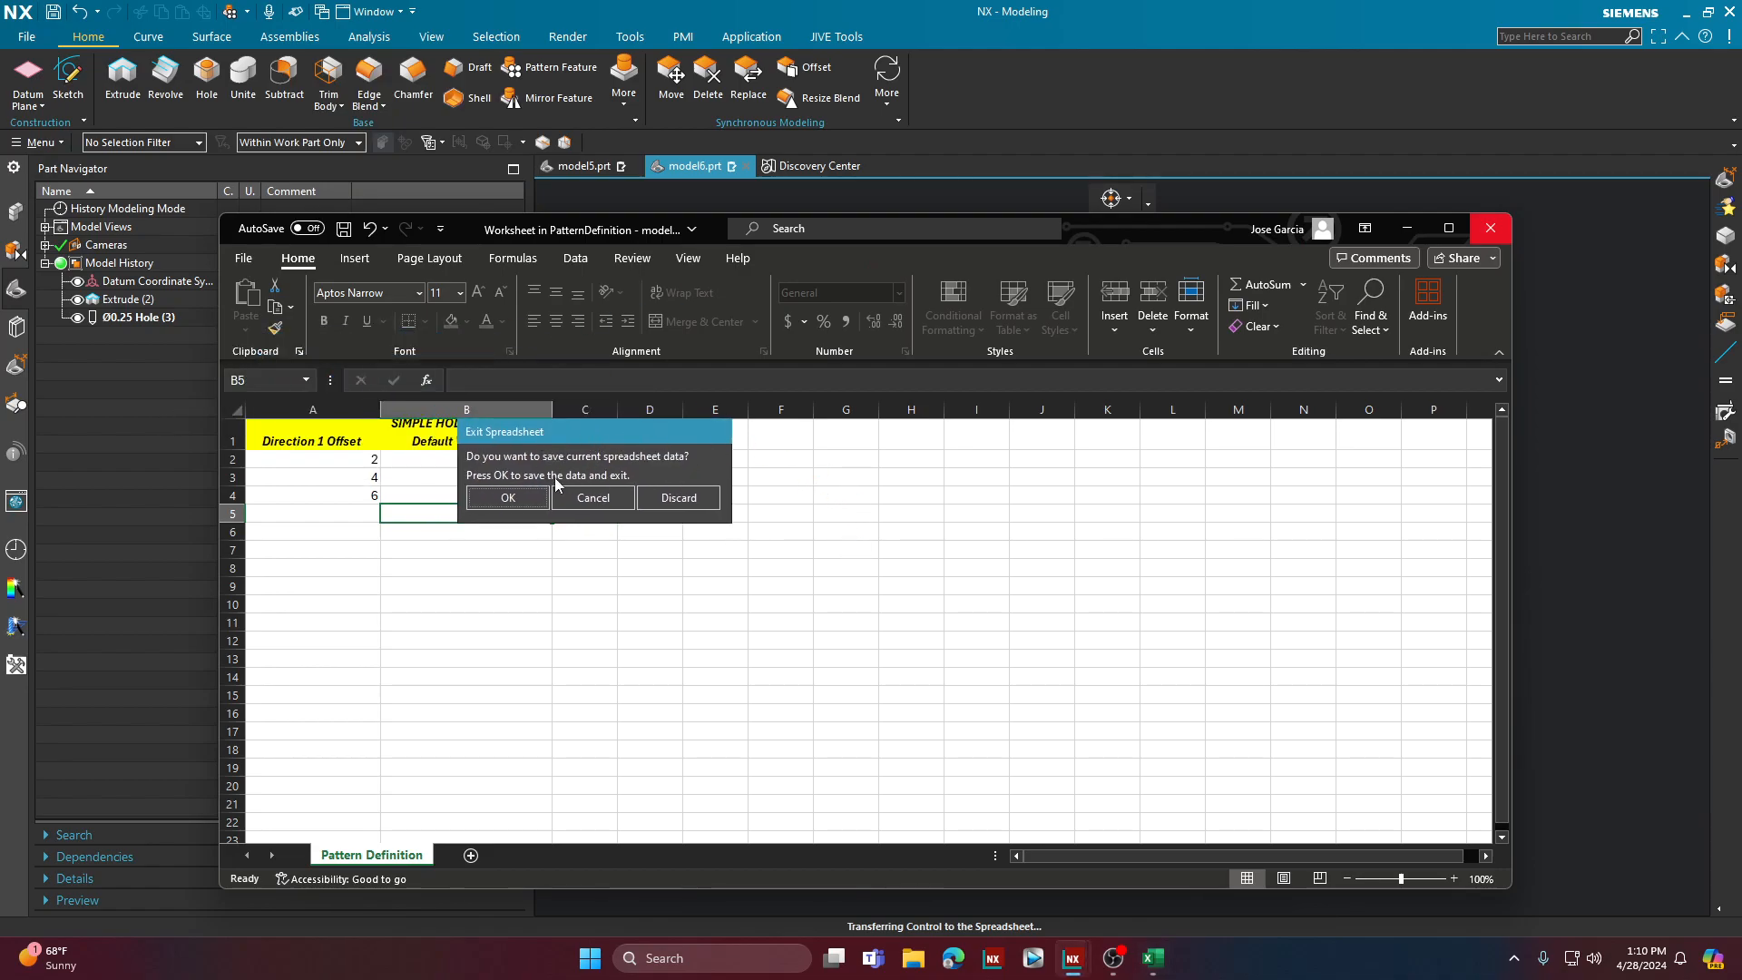
click(508, 498)
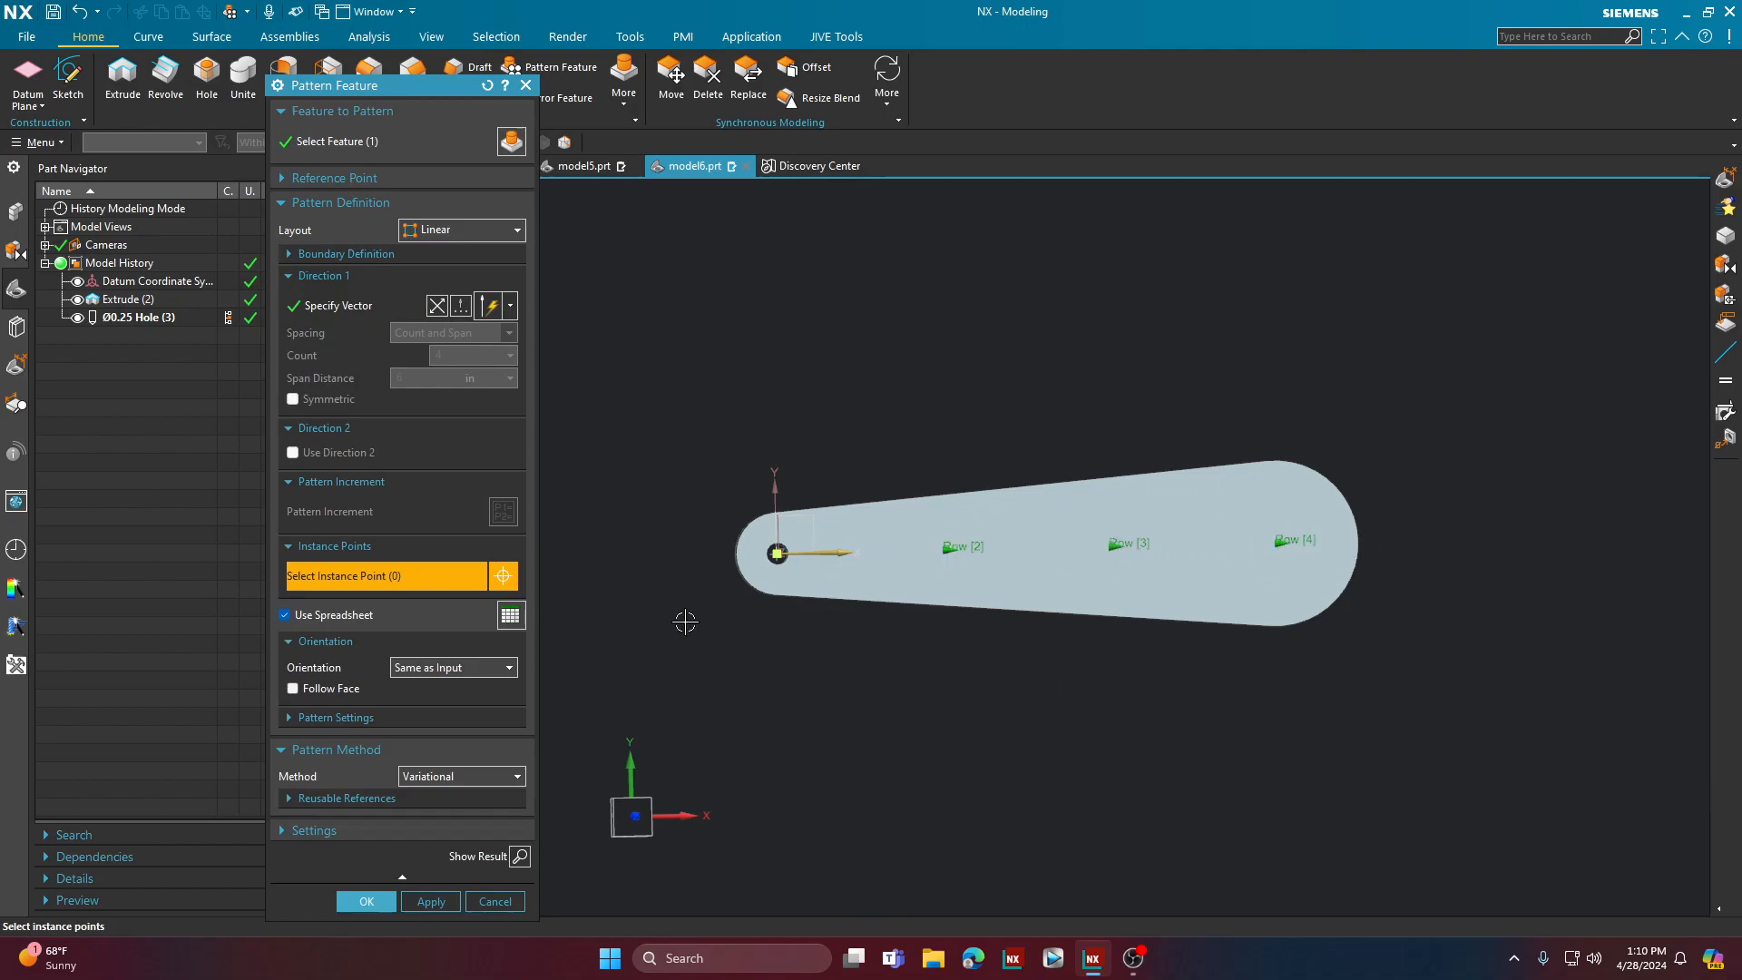
click(520, 856)
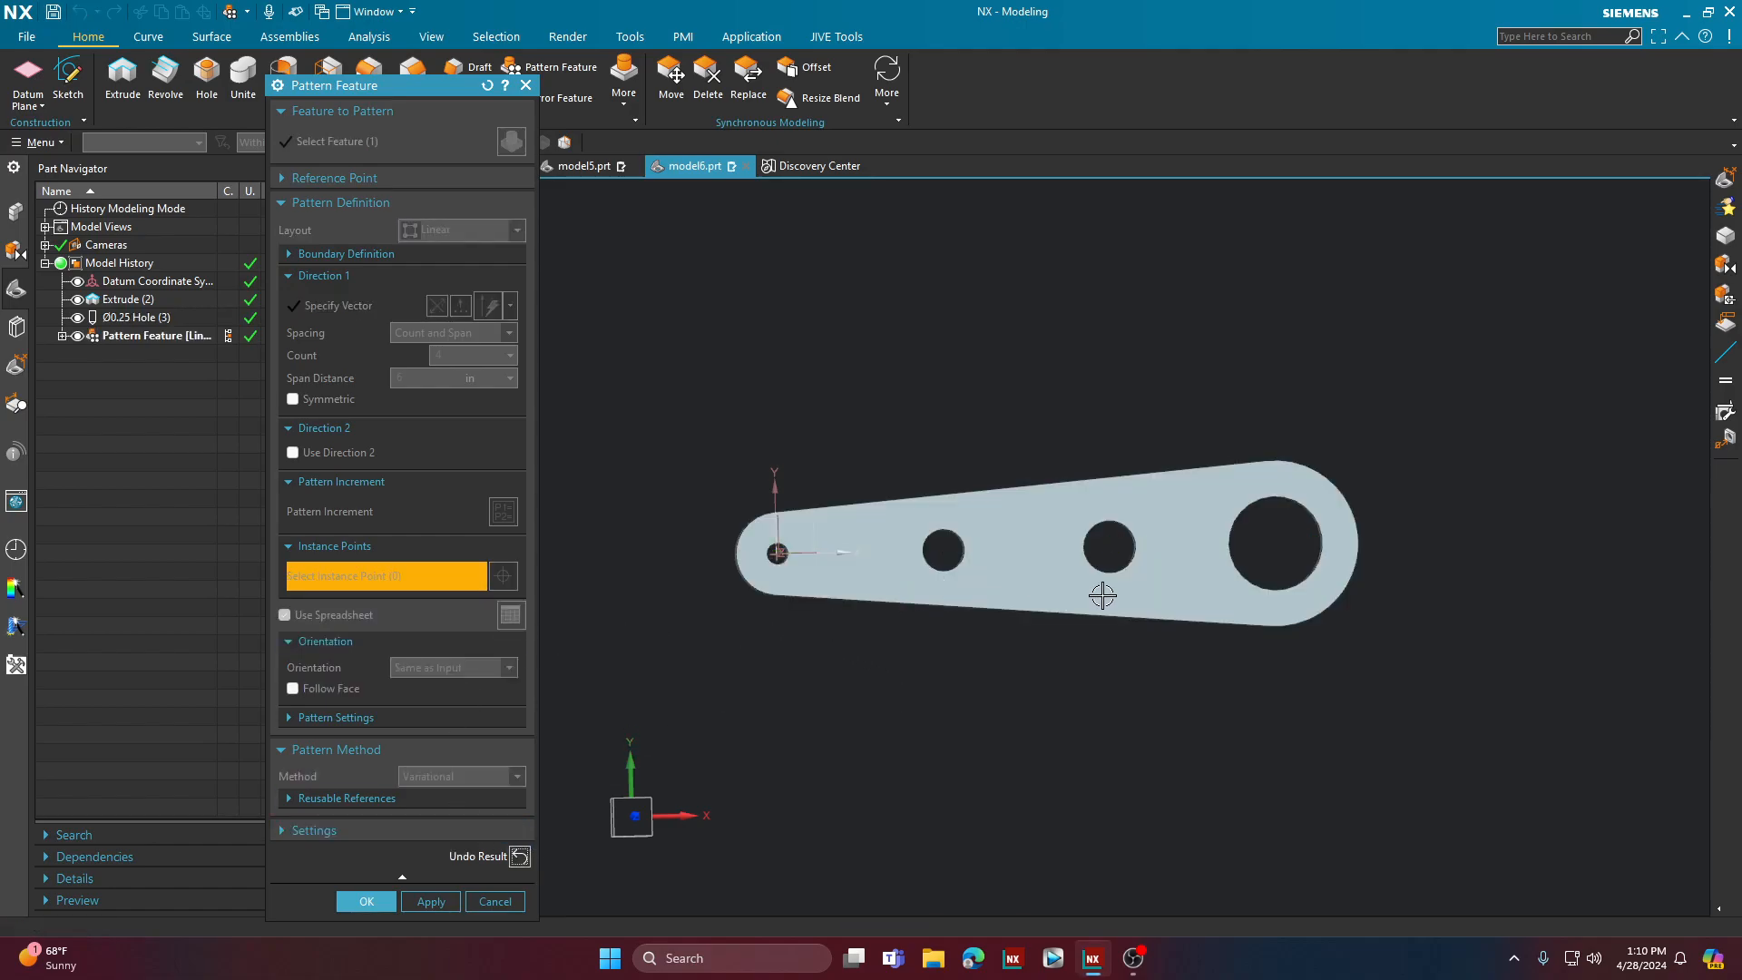